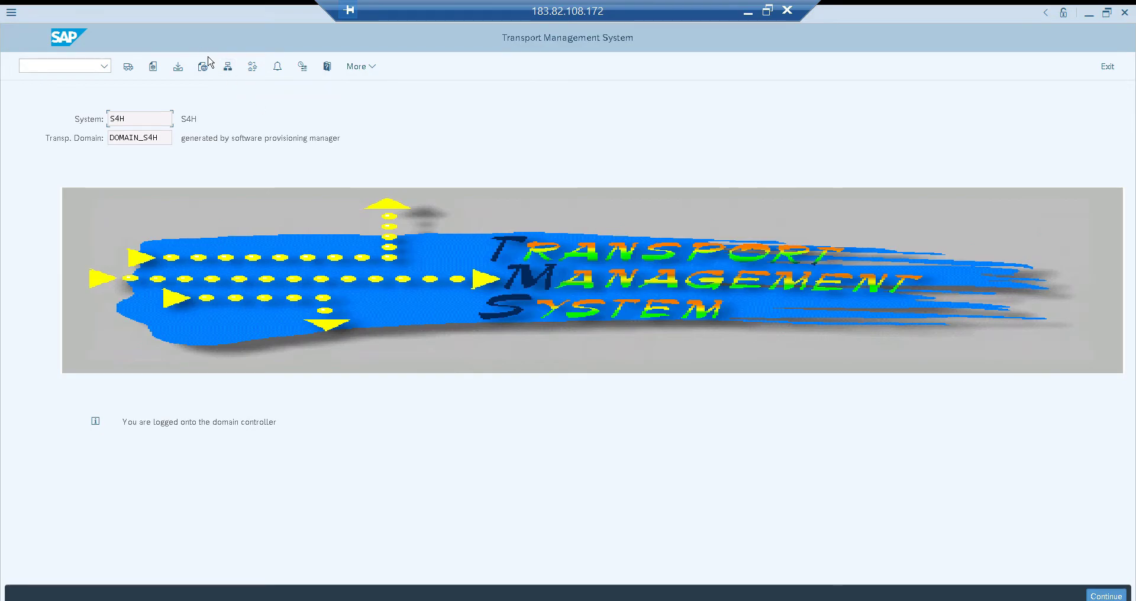
View the system overview of the transport domain, cancelling the TMS configuration update, and return to the Transport Management System start screen
click(230, 69)
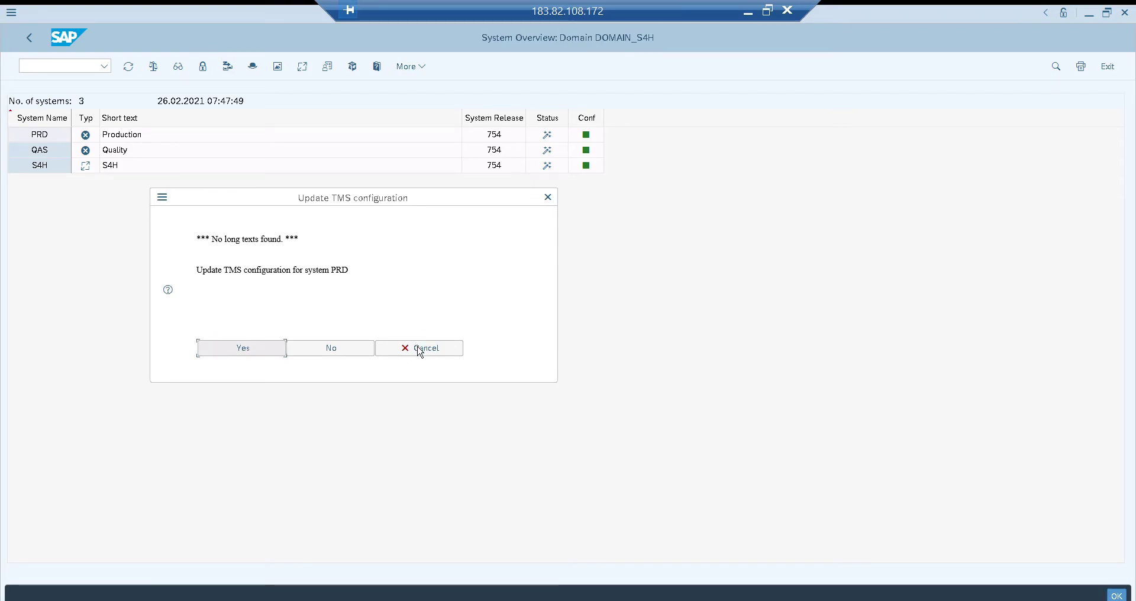
click(418, 348)
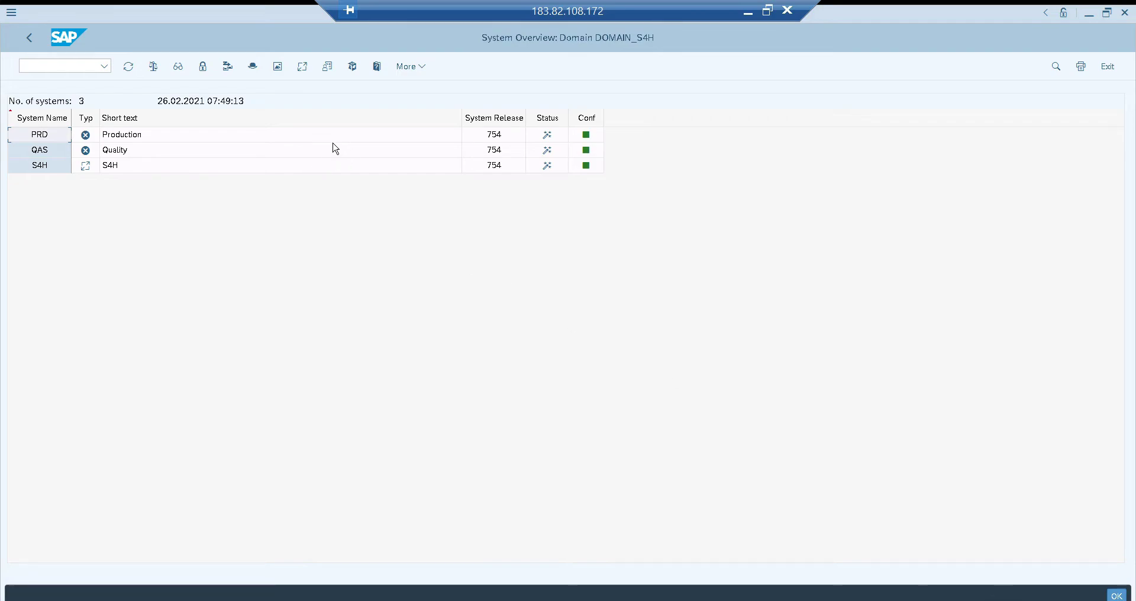
click(29, 38)
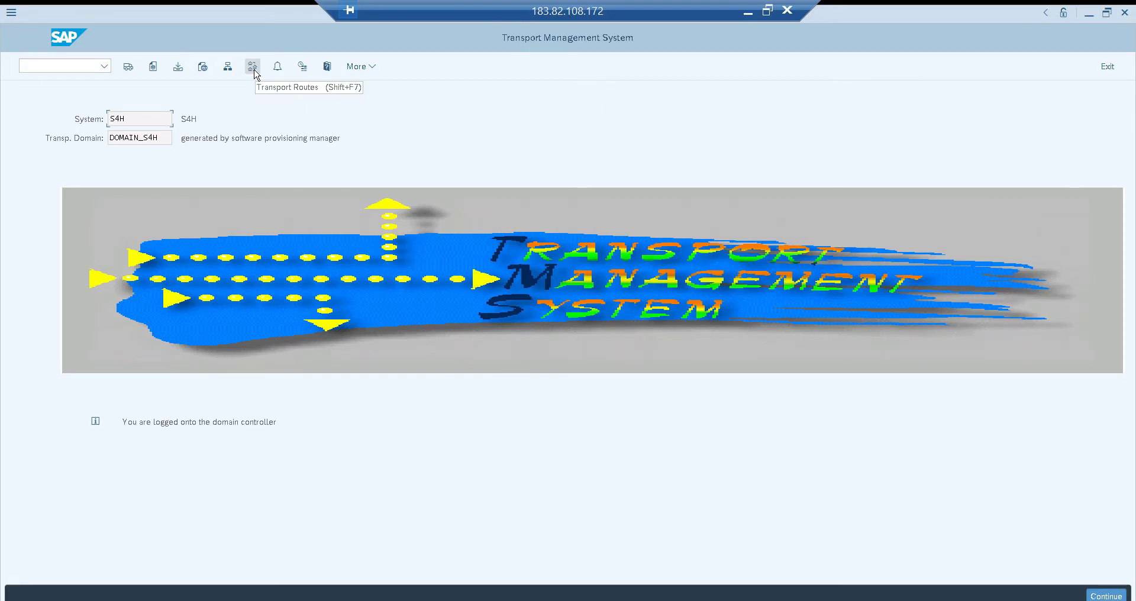
Examine the enlarged transport route diagram of the three-system group, and return to the Transport Management System start screen
click(253, 66)
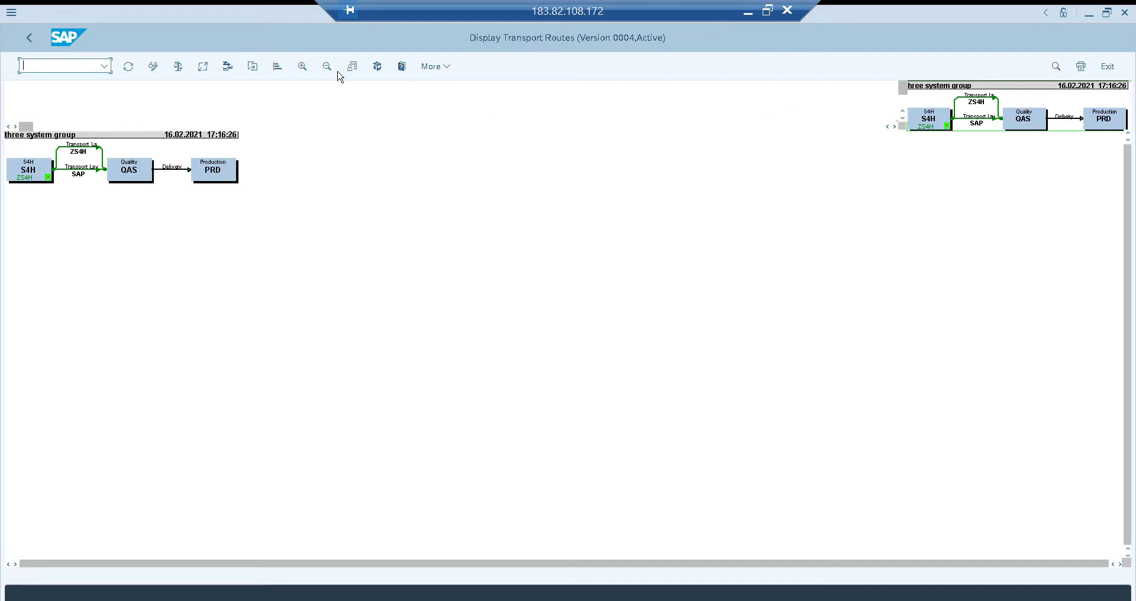
click(302, 68)
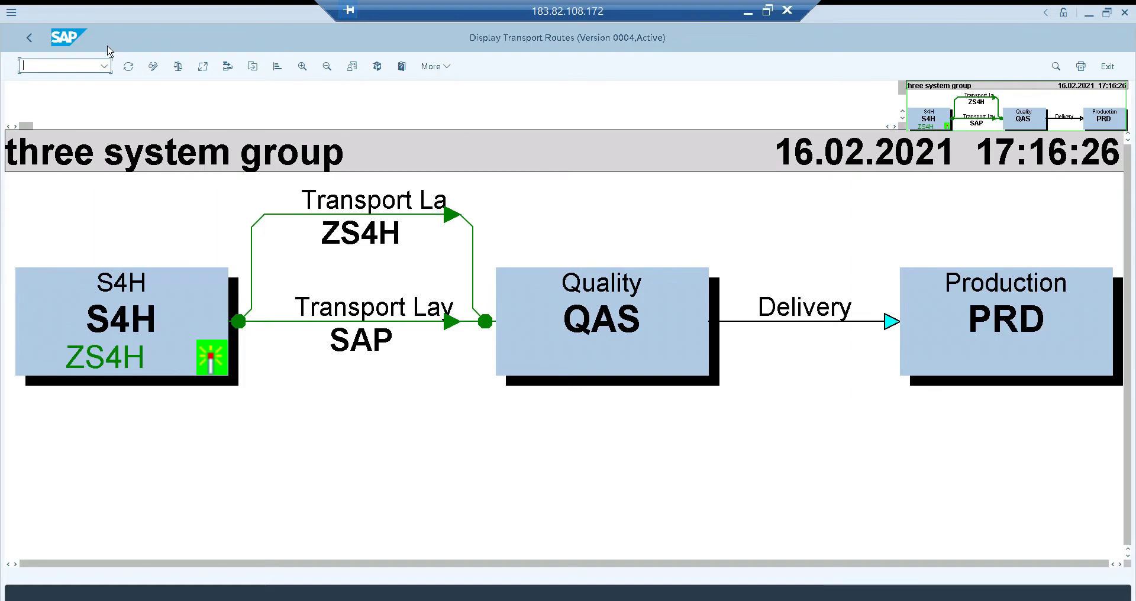
click(30, 39)
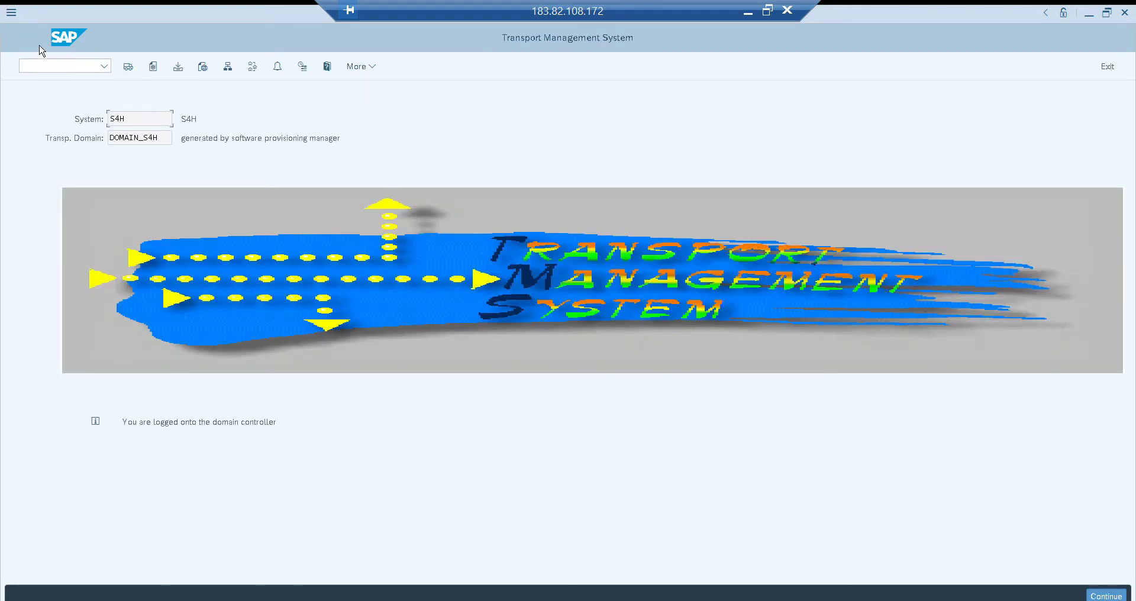
Switch to the Package Builder with transaction code /nse21
click(71, 67)
text(/nse21)
key(Return)
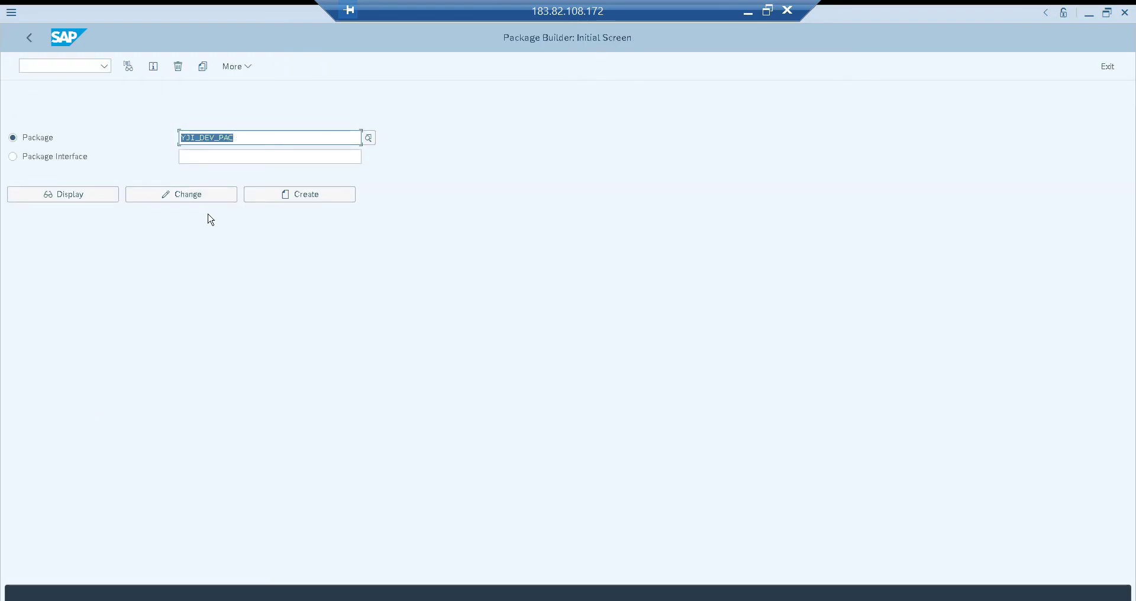
Start creating package ZJI_CUST_PROJECT with the short description "Cutsom Project Package"
key(BackSpace)
text(zji_c)
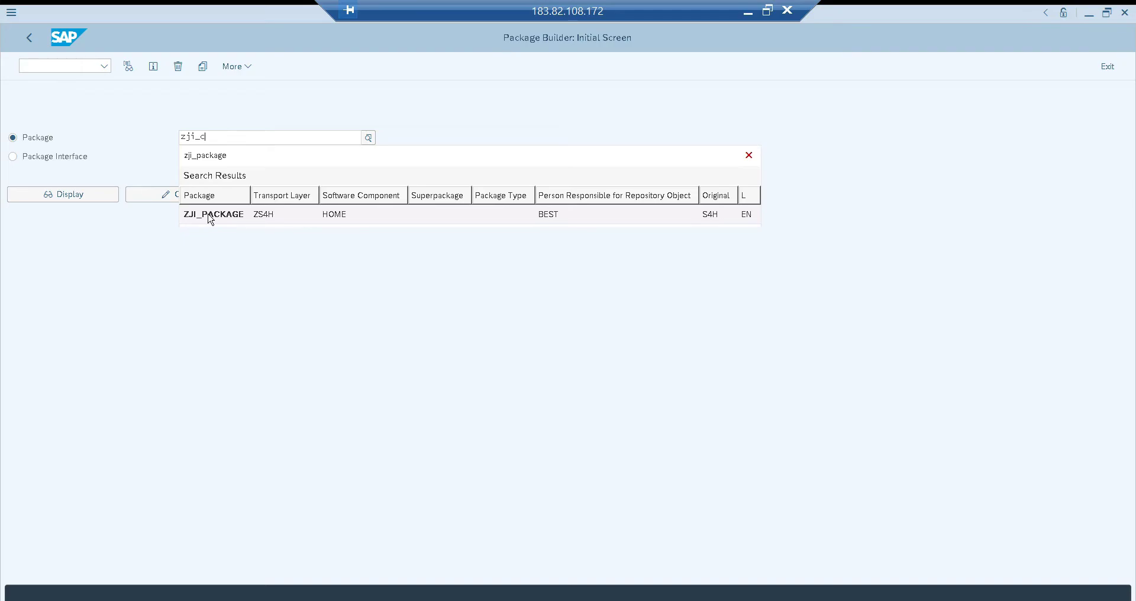
text(ust_project)
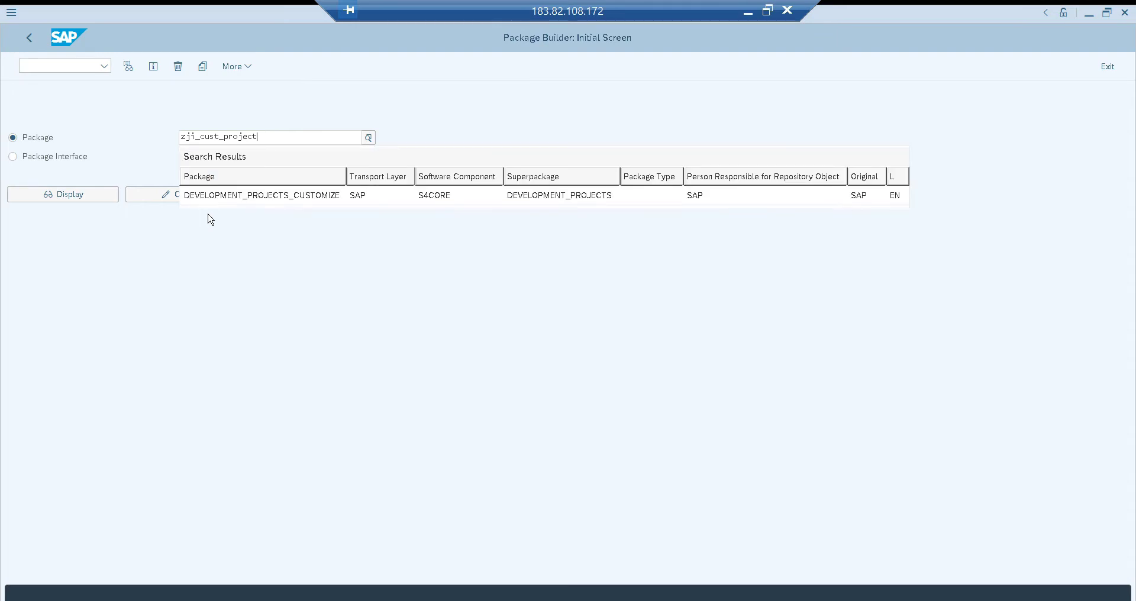
key(F5)
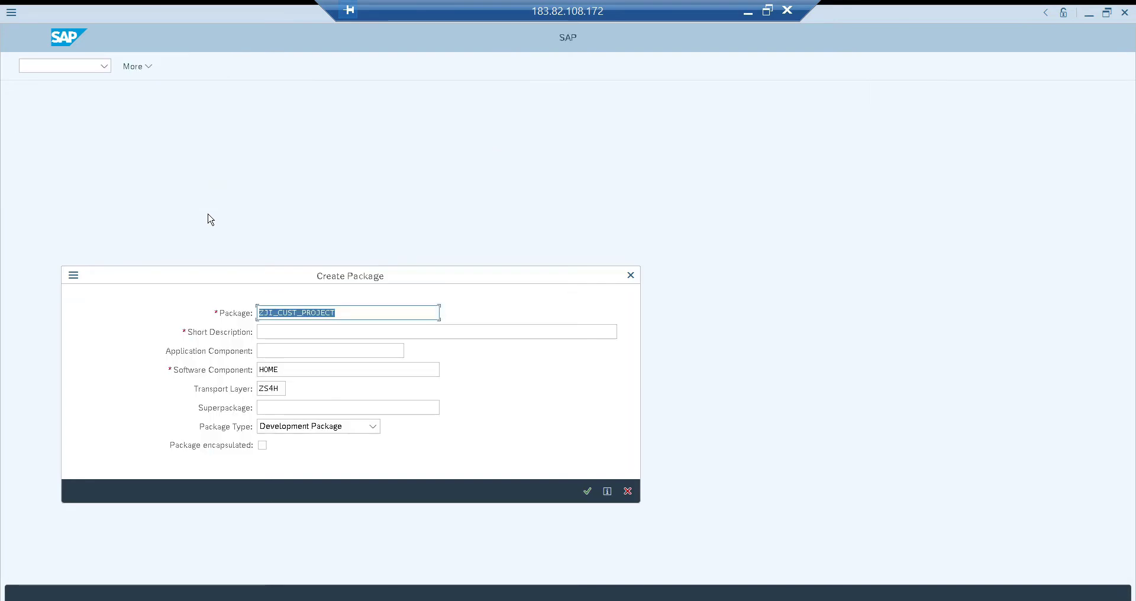
key(Tab)
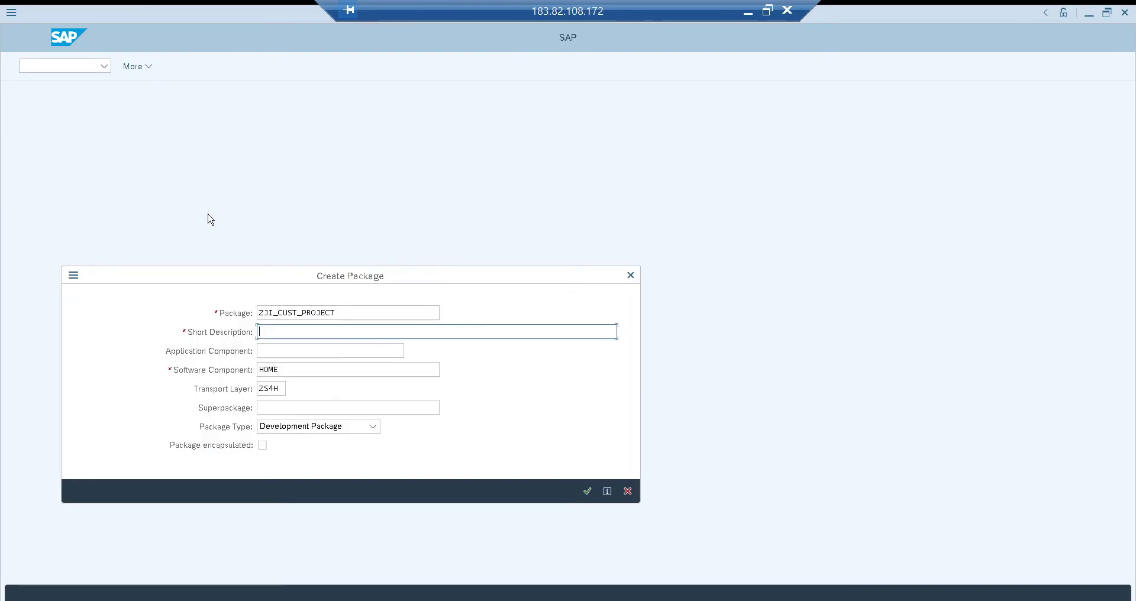
text(Cutsom Project Package)
key(Tab)
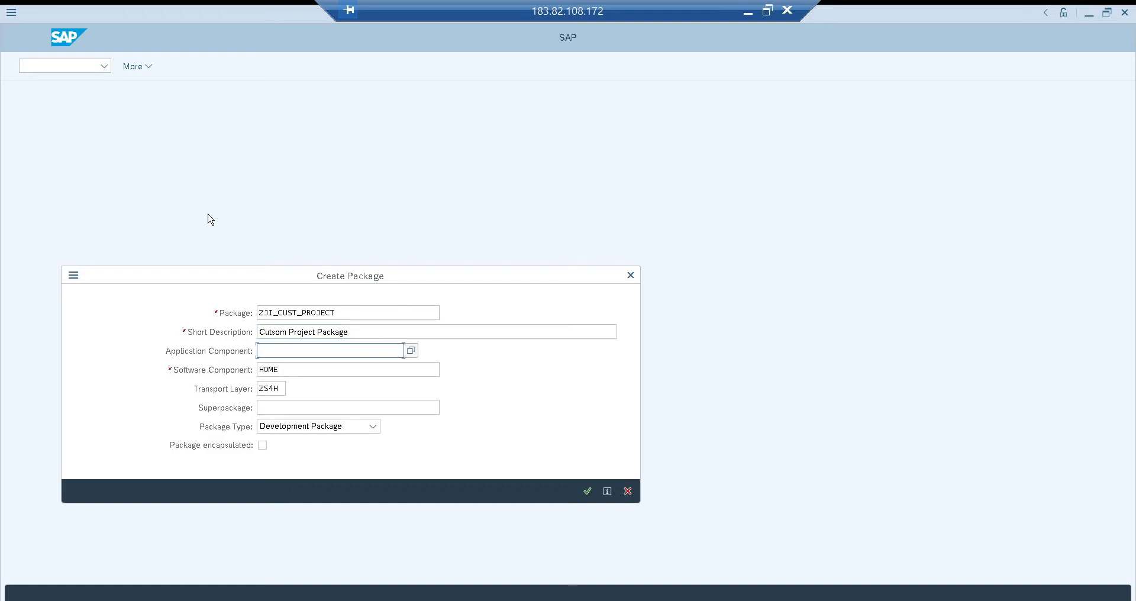
Assign the application component FI (Financial Accounting) to the package from the component hierarchy
key(F4)
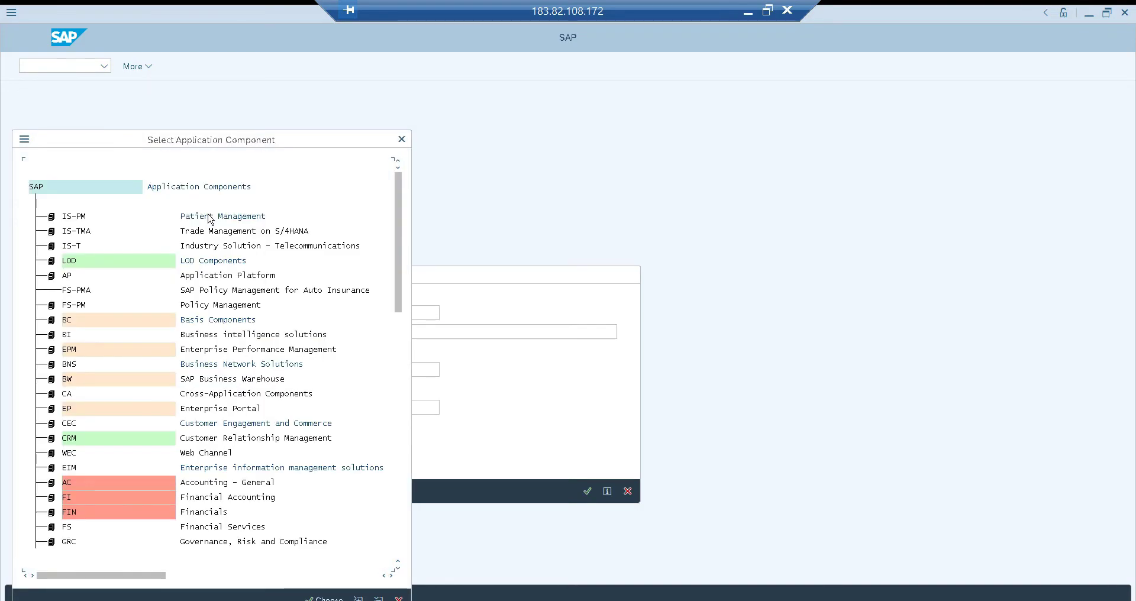
click(165, 142)
drag(266, 142, 717, 127)
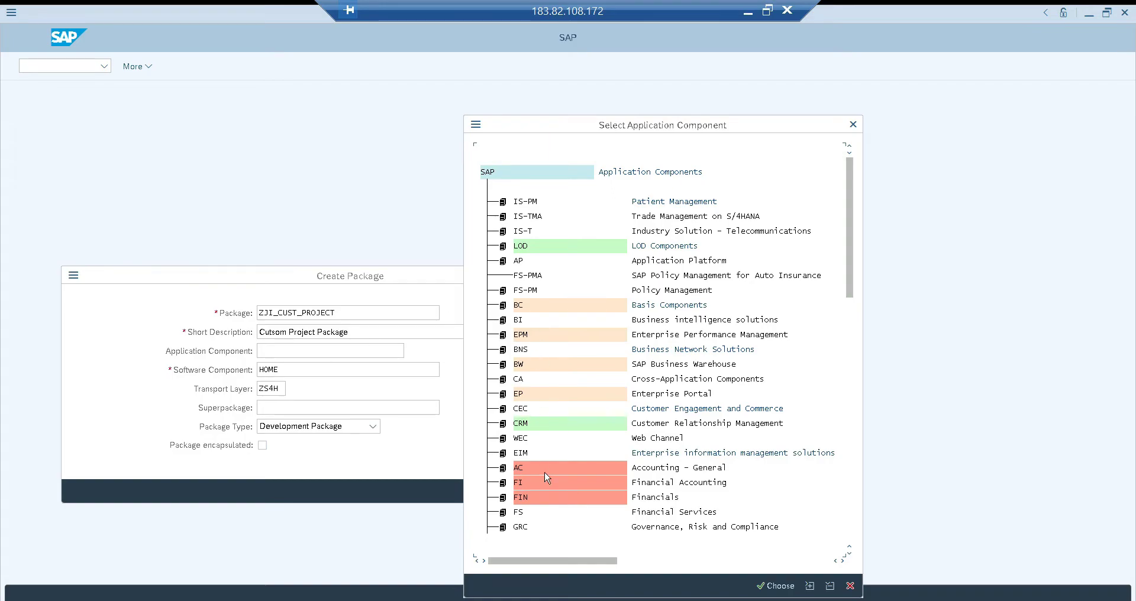
click(518, 487)
click(501, 488)
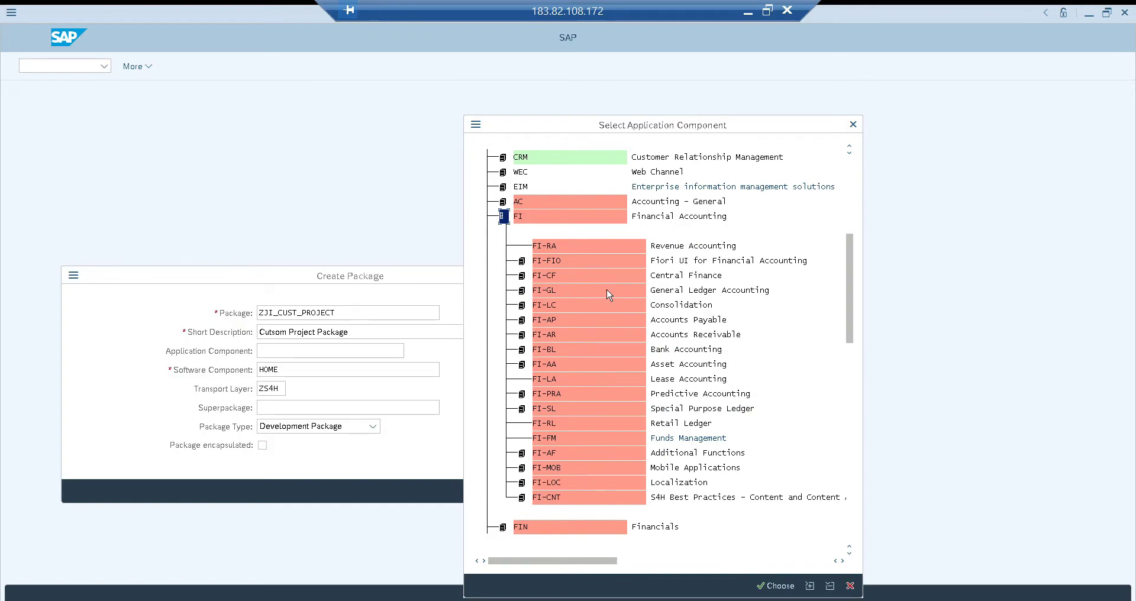
double_click(519, 218)
Look up the software component by restricting the value list to HOME, and assign HOME (Customer Developments) to the package
click(339, 370)
click(446, 369)
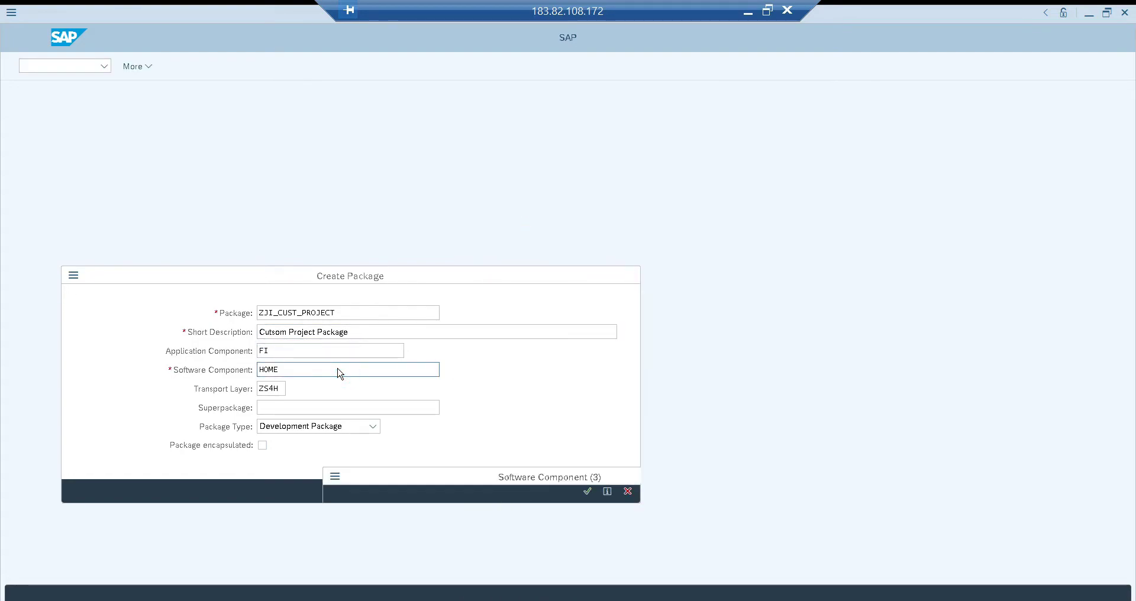
drag(504, 307, 611, 115)
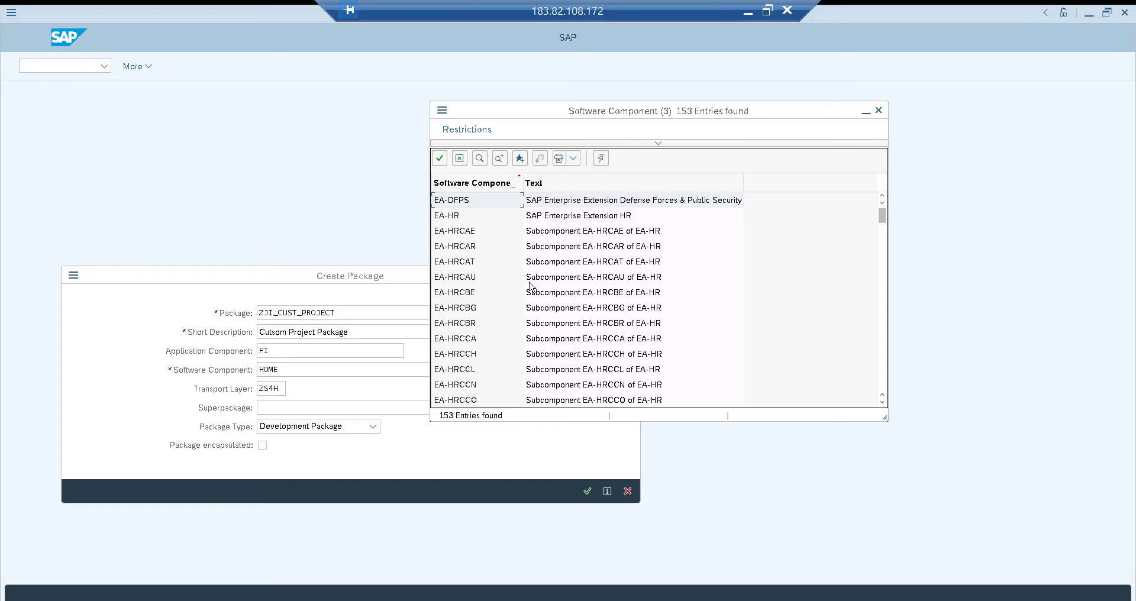
click(502, 259)
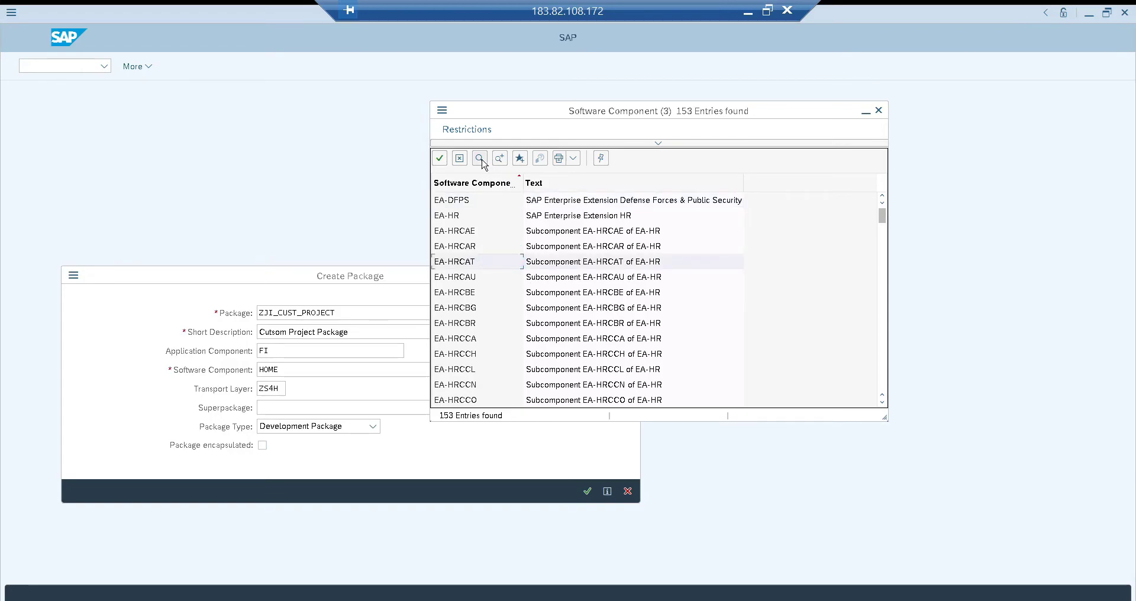
click(658, 144)
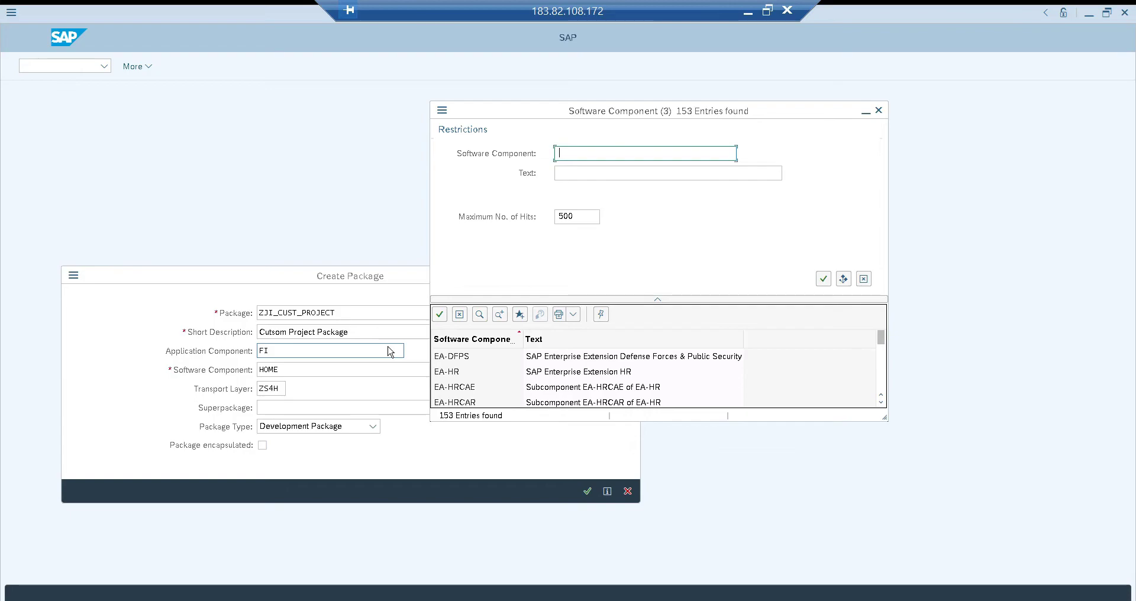
text(HOME)
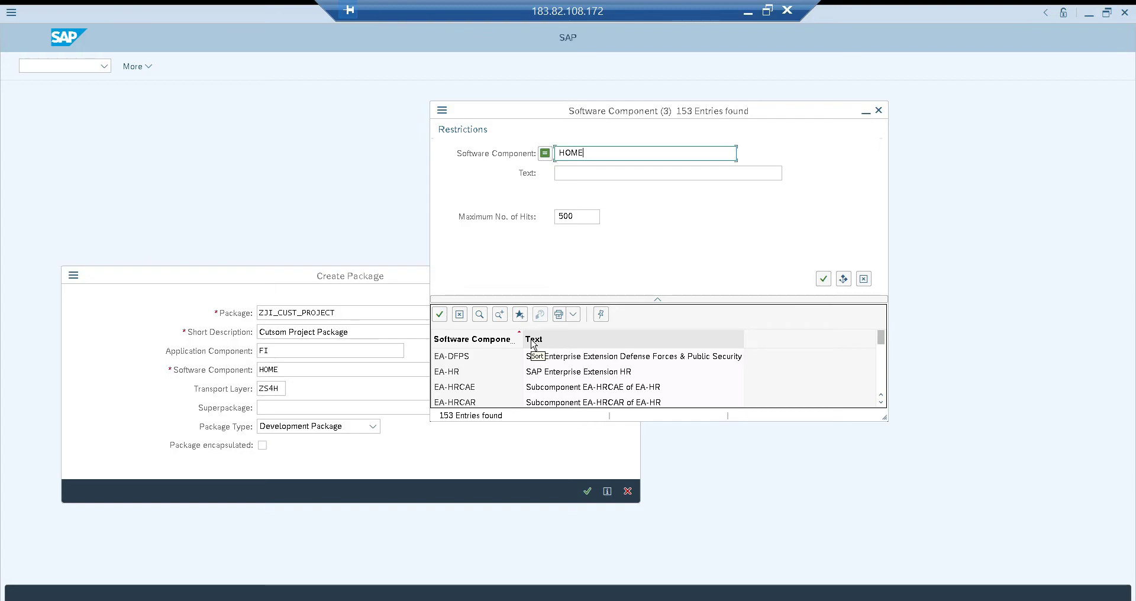
key(Return)
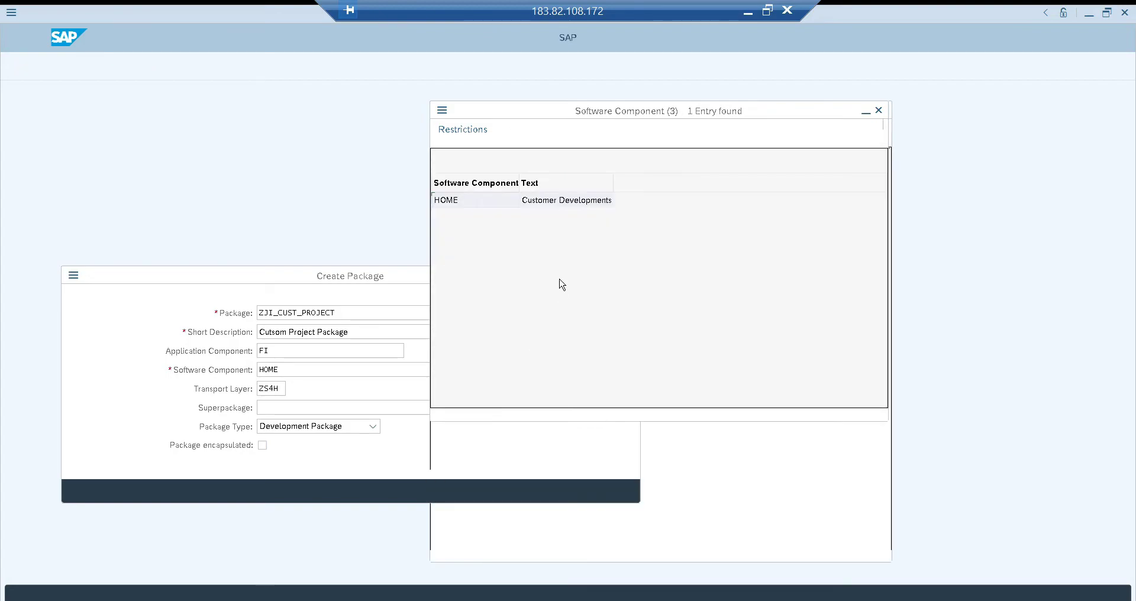
click(541, 203)
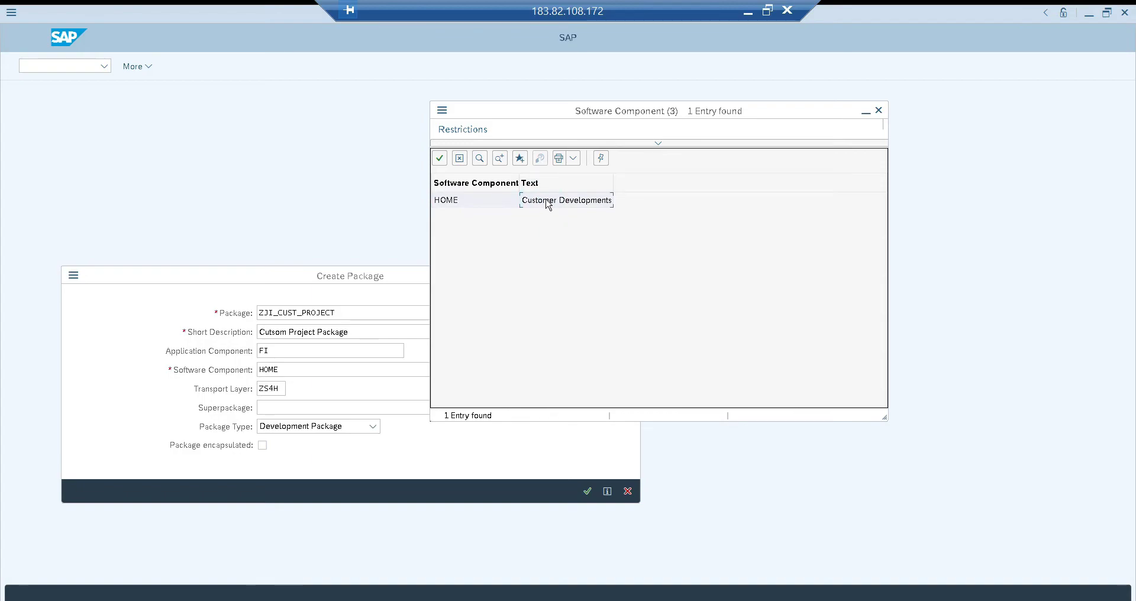
double_click(548, 203)
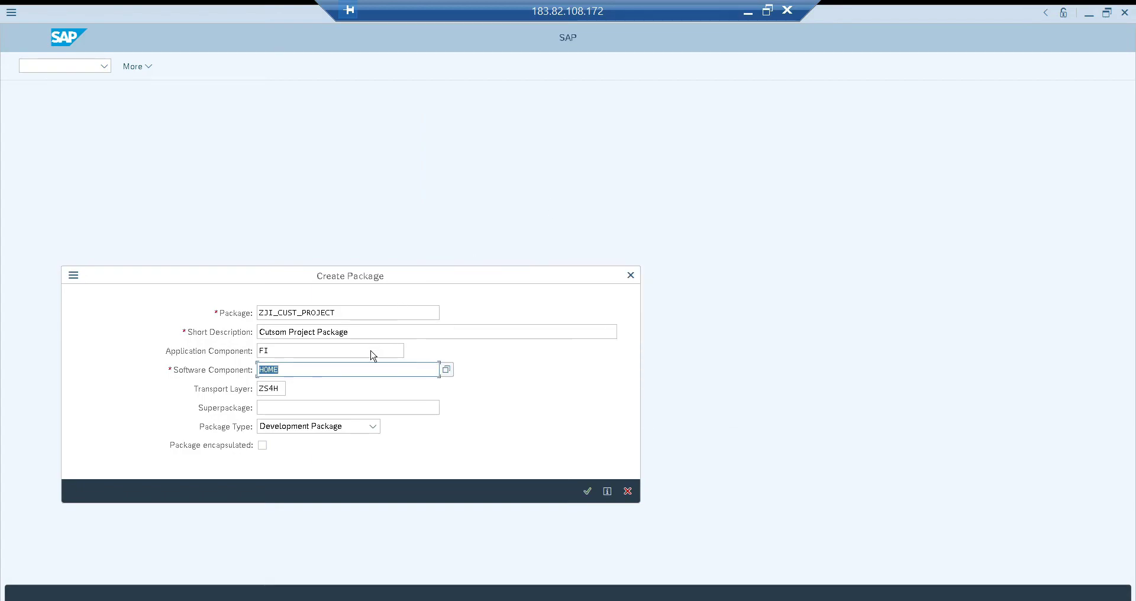
Choose ZS4H as the package's transport layer from the available layers
click(280, 389)
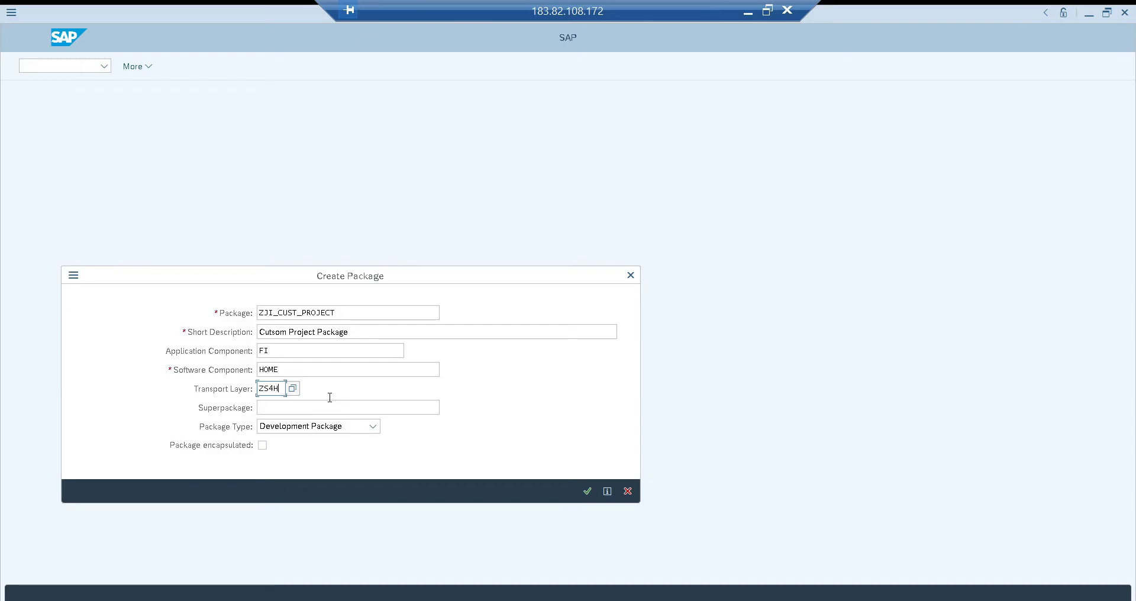
key(F4)
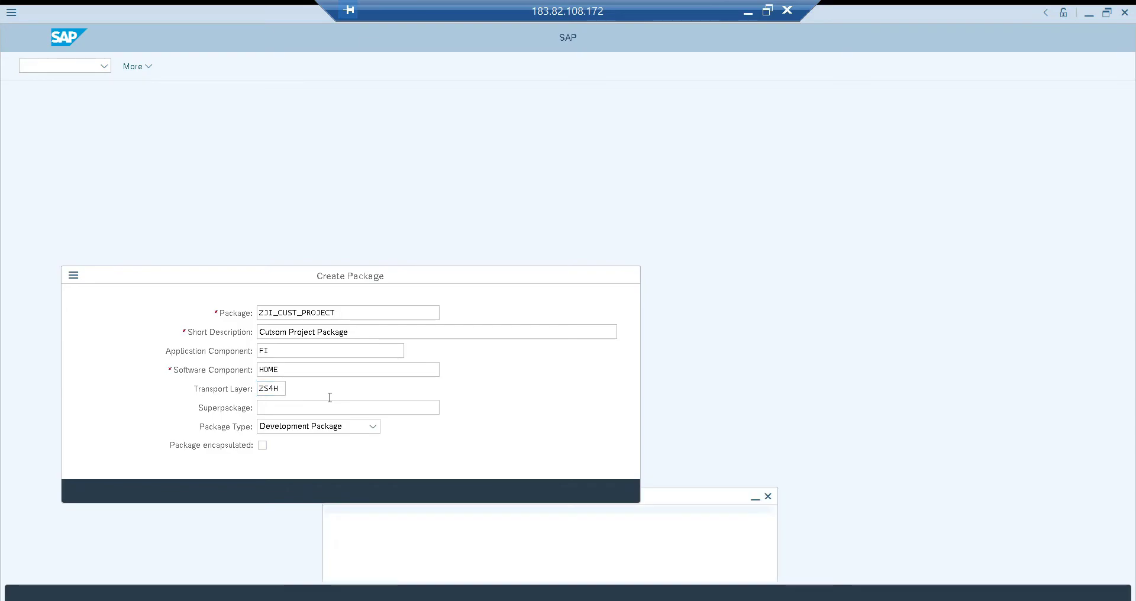
click(370, 447)
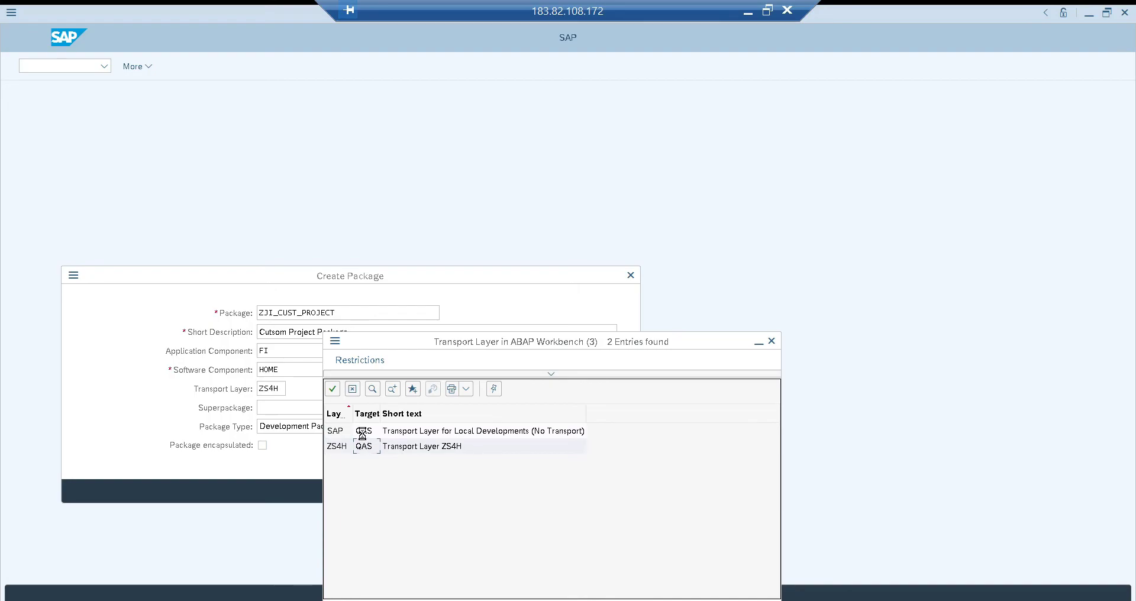
click(362, 431)
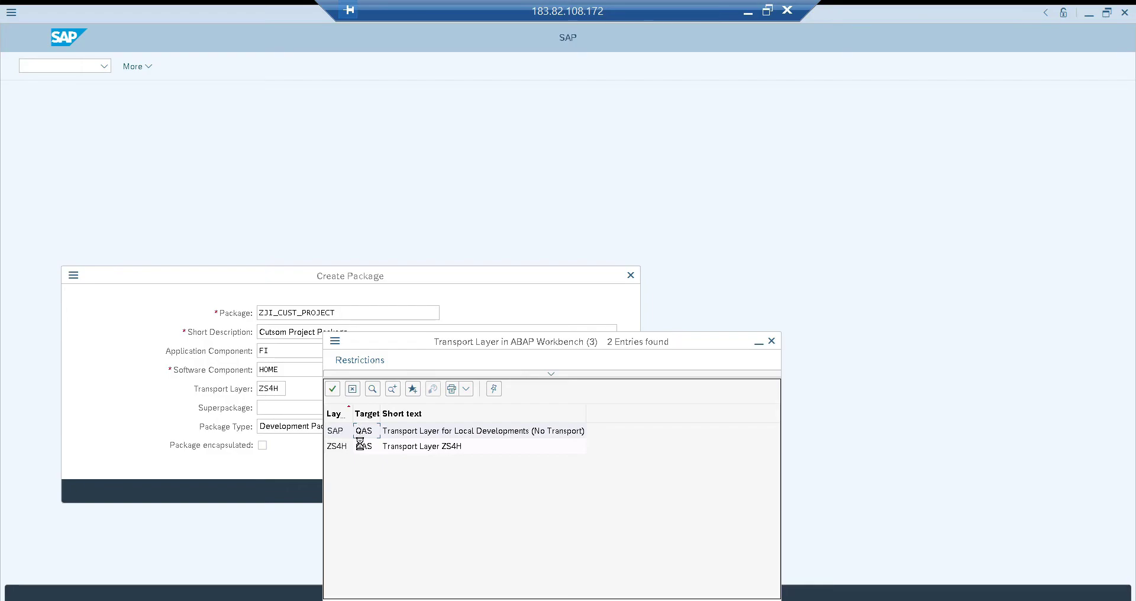
click(359, 447)
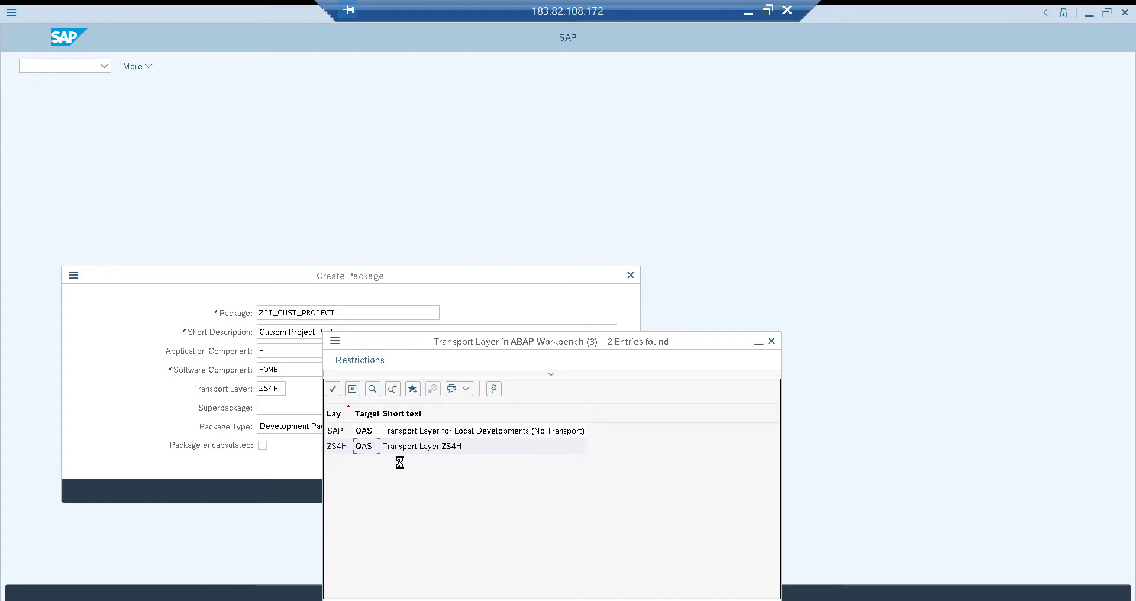
click(337, 448)
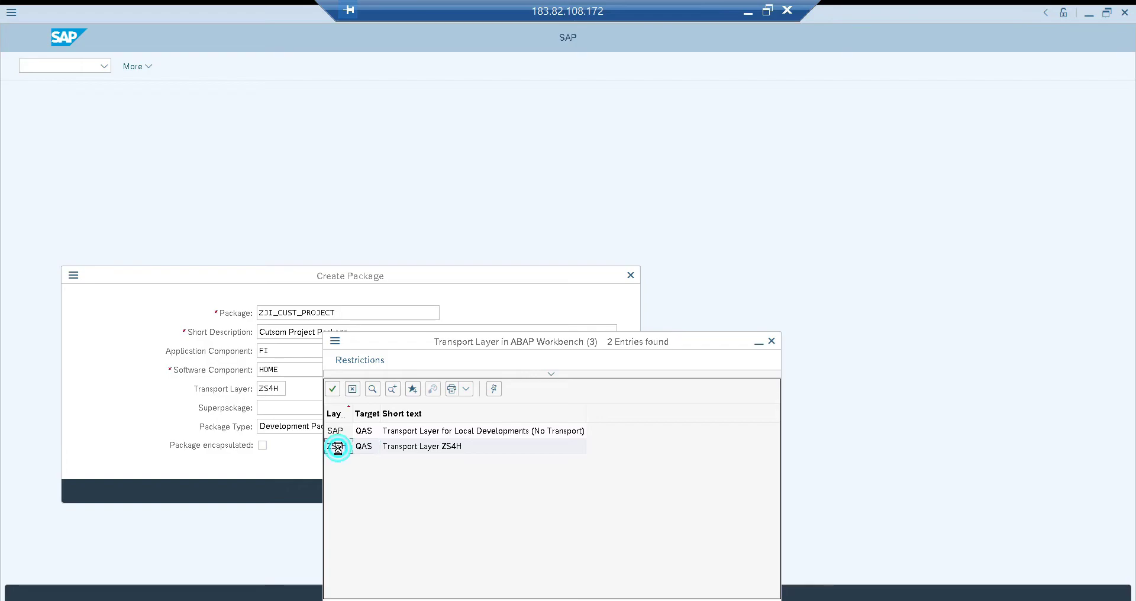
Leave the superpackage empty, set the package type to Structure Package, and confirm the package creation
click(275, 409)
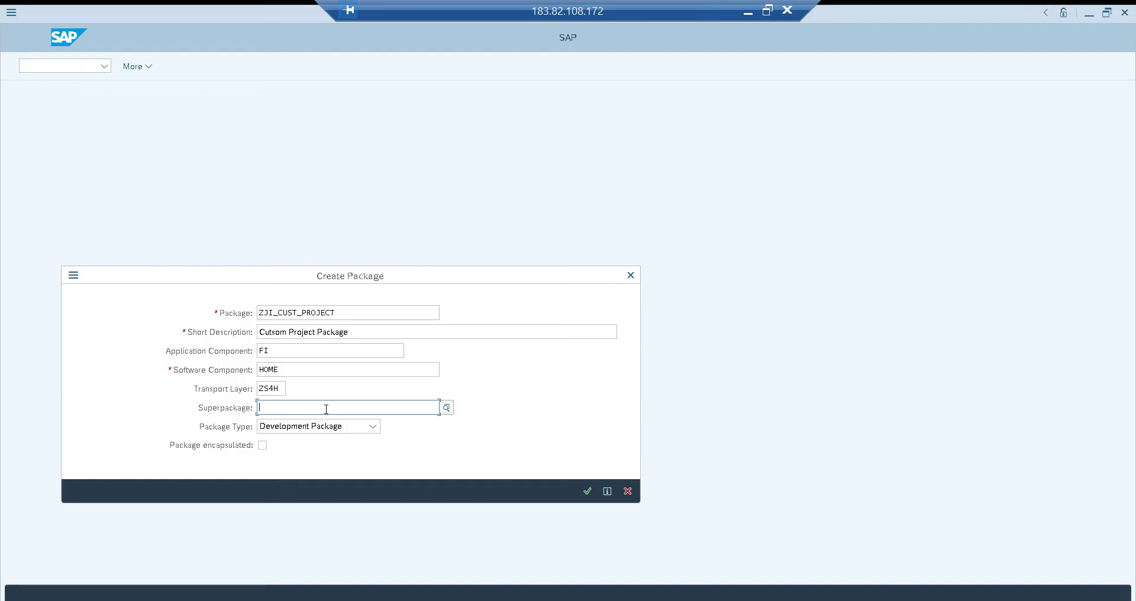
click(373, 426)
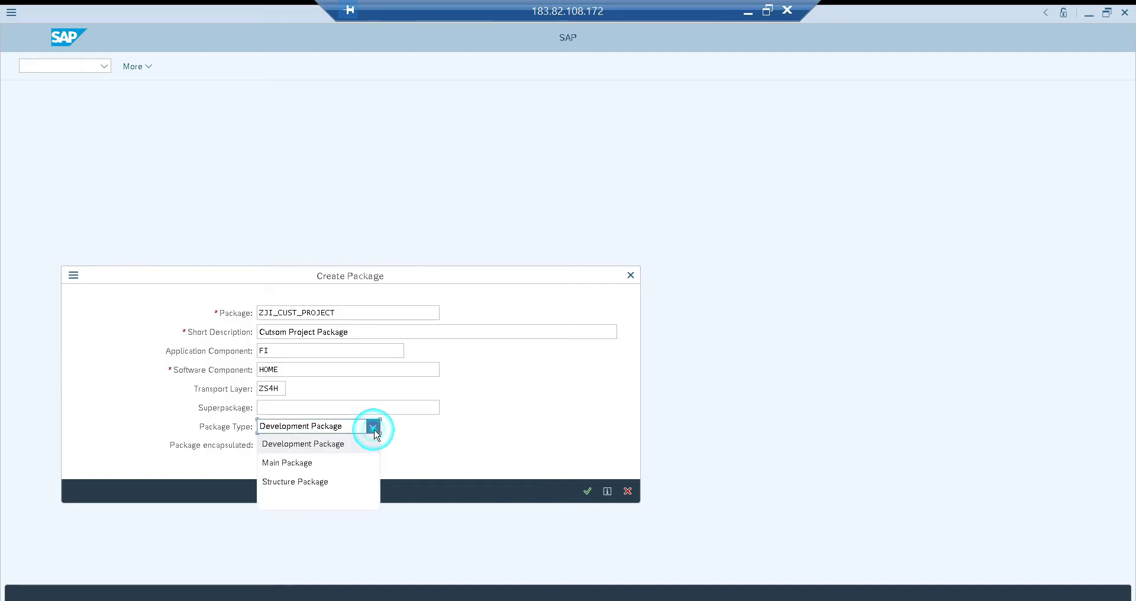
click(329, 483)
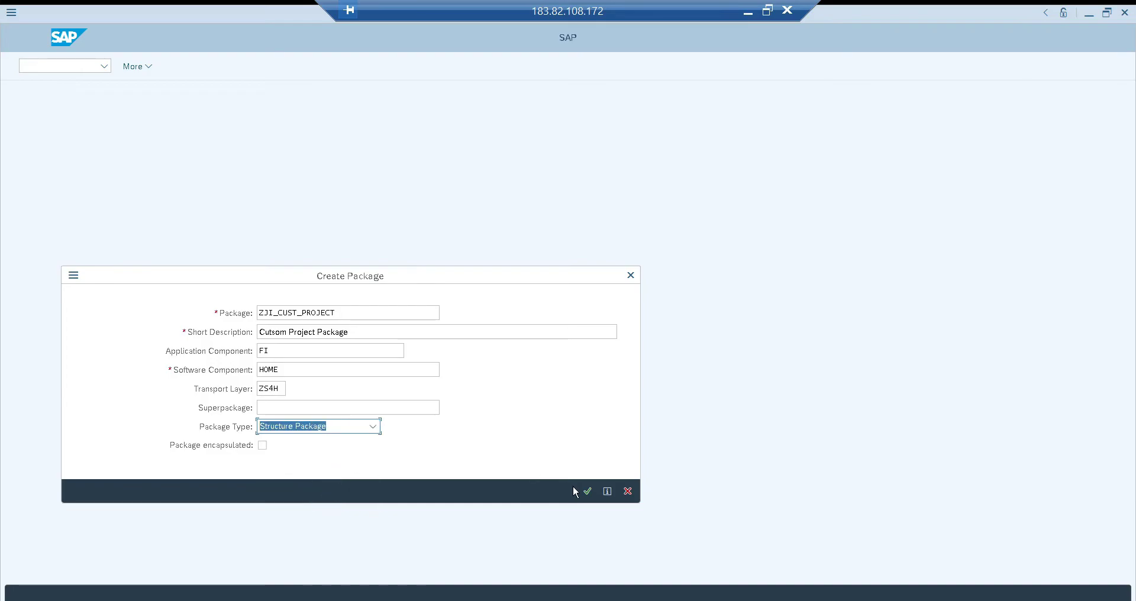
click(592, 498)
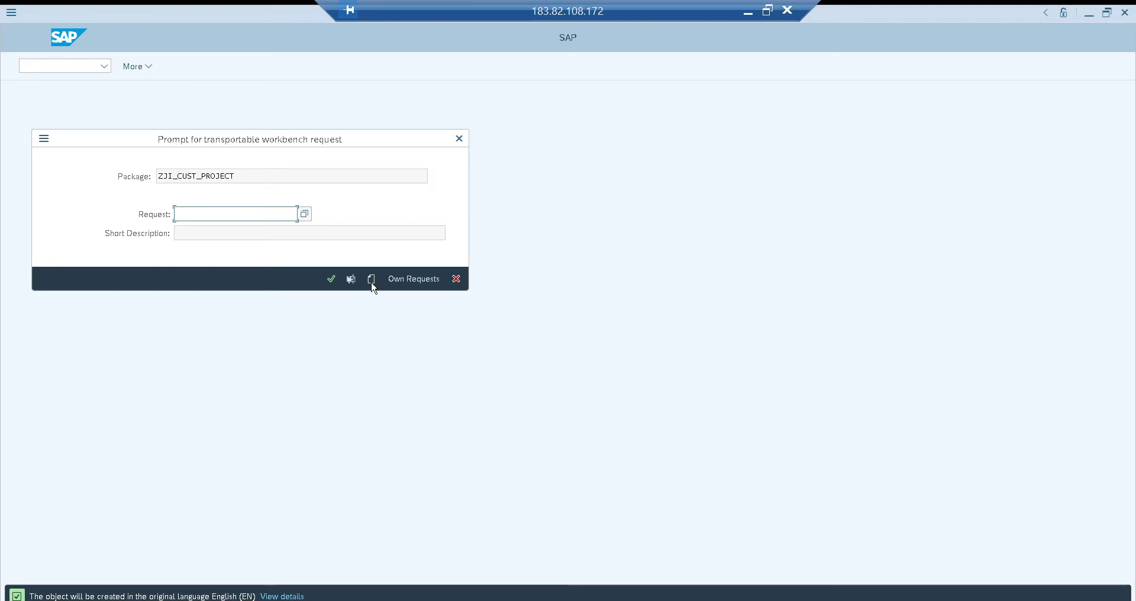
Create a new workbench request with the short description "TR for Custom Project" for the package
drag(327, 148, 540, 187)
click(586, 322)
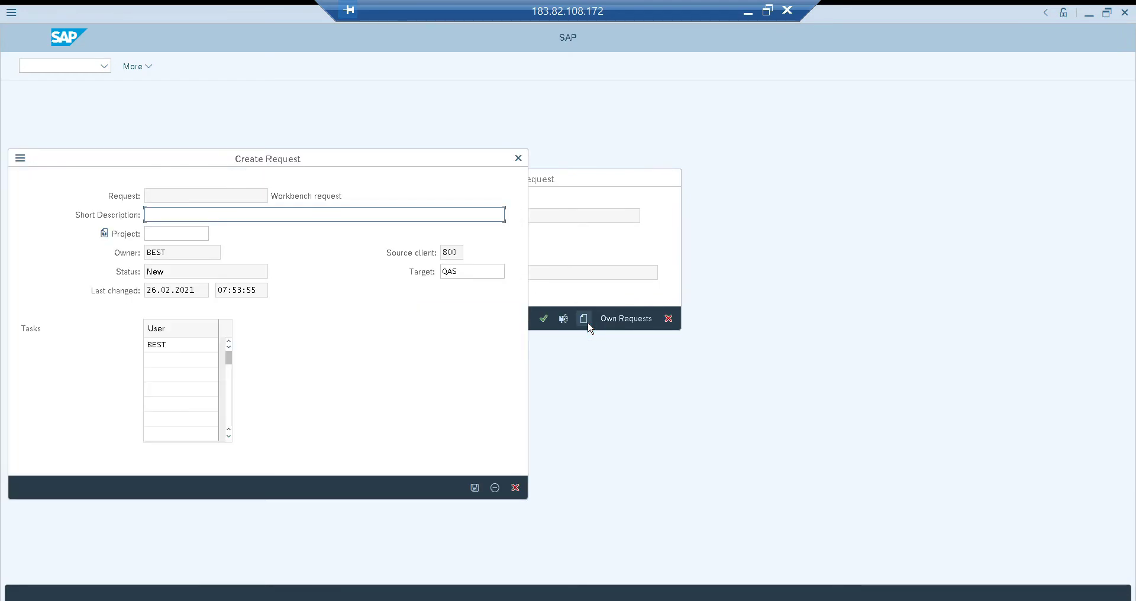
text(TR)
text( fo)
text(r C)
text(usotm ptojrcte)
key(BackSpace)
key(BackSpace)
key(BackSpace)
key(BackSpace)
key(BackSpace)
key(BackSpace)
key(BackSpace)
text(tom Project)
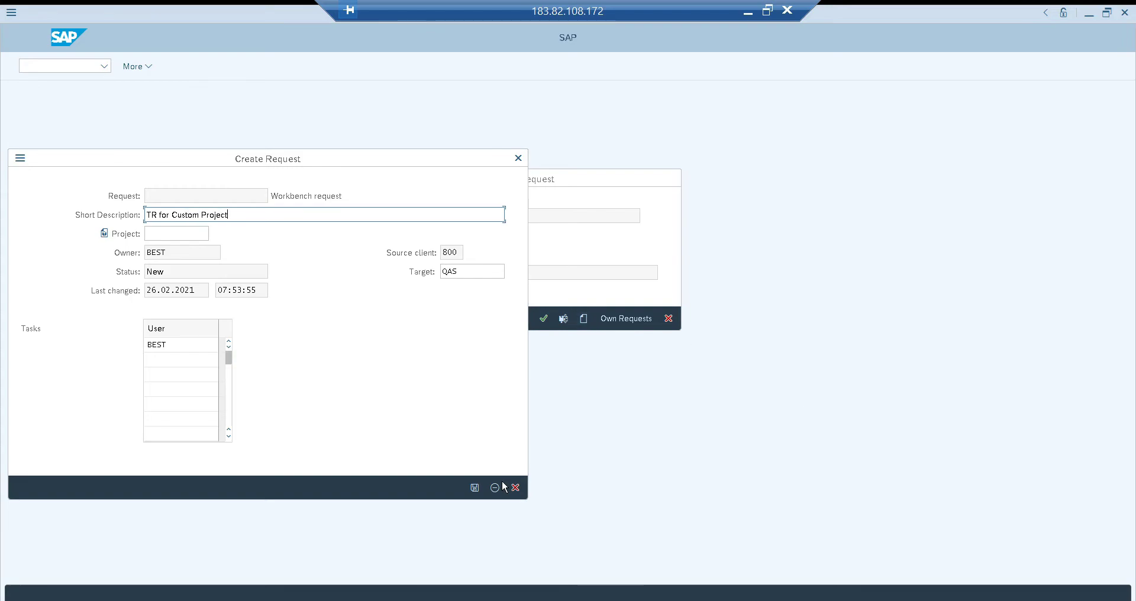
click(475, 487)
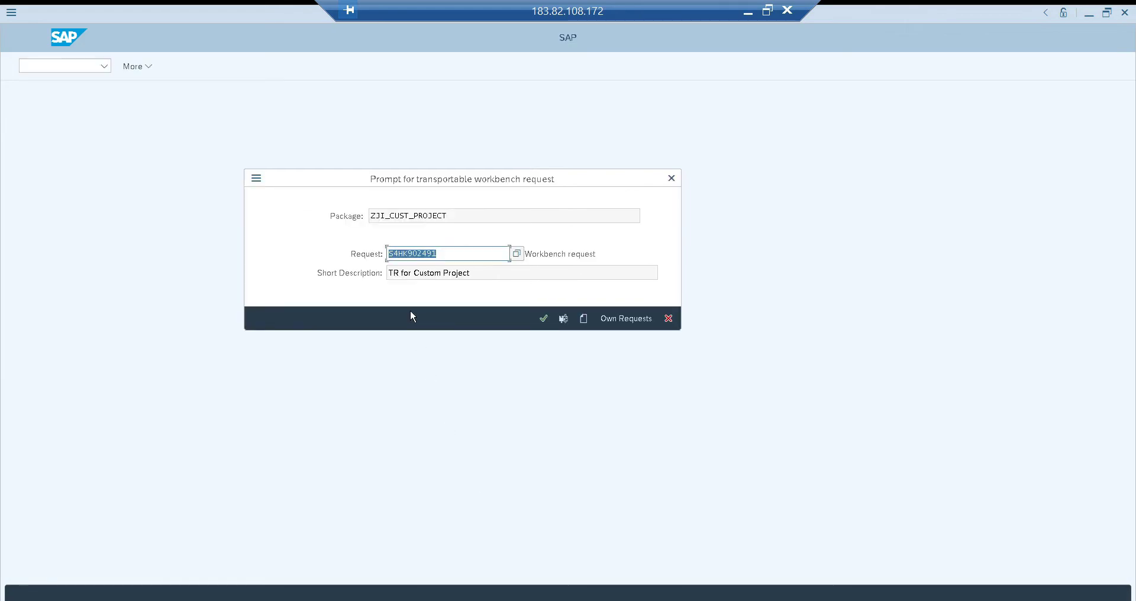
Assign the package to the new workbench request and return to the Package Builder's initial screen
click(456, 255)
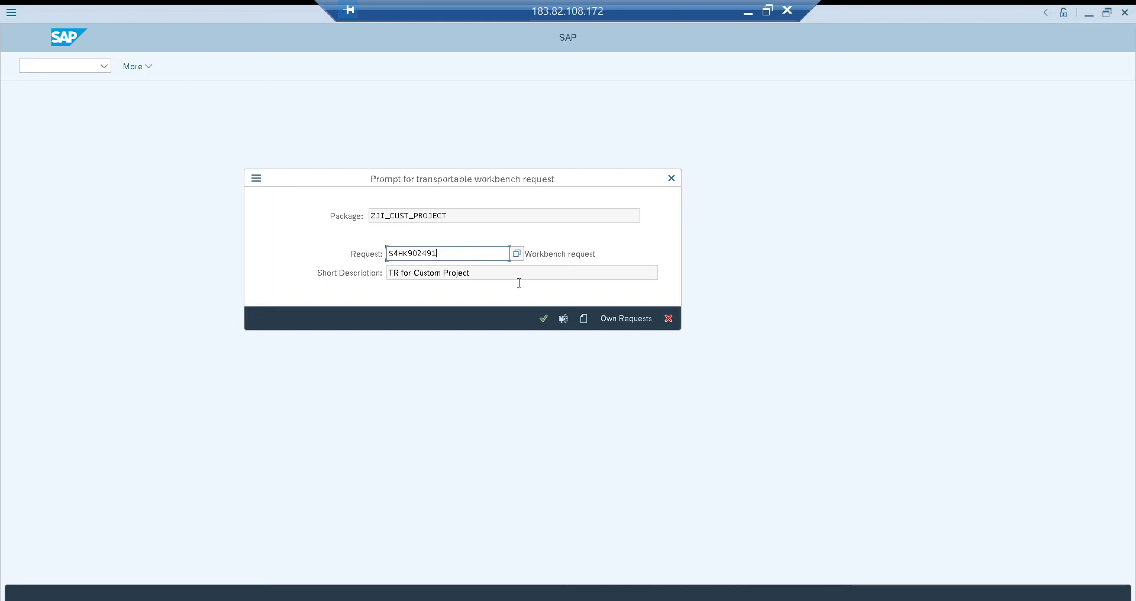
click(544, 320)
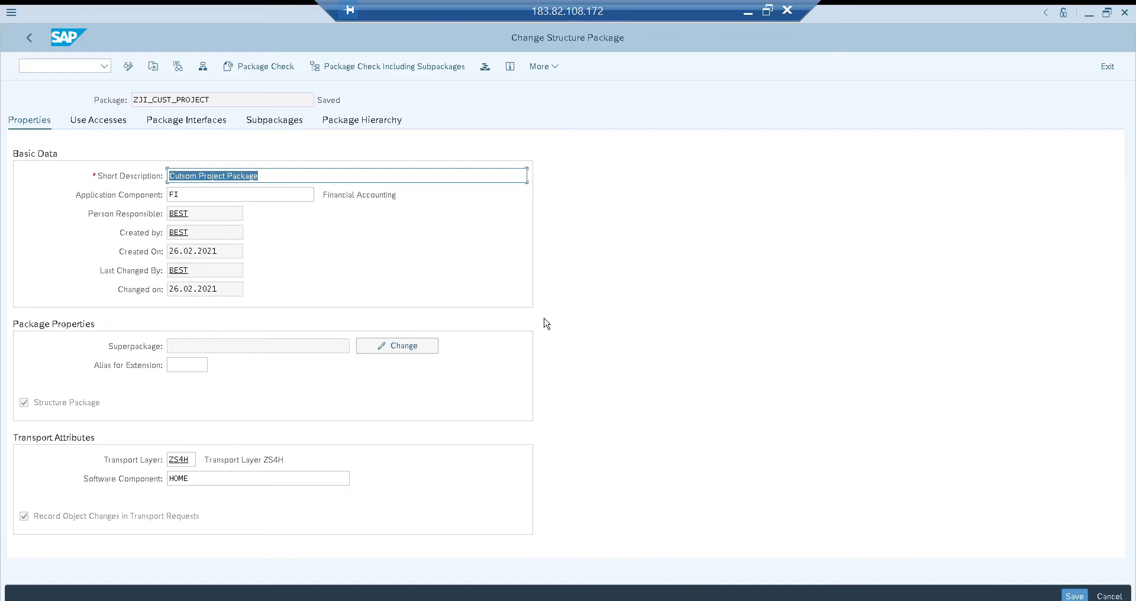
click(243, 96)
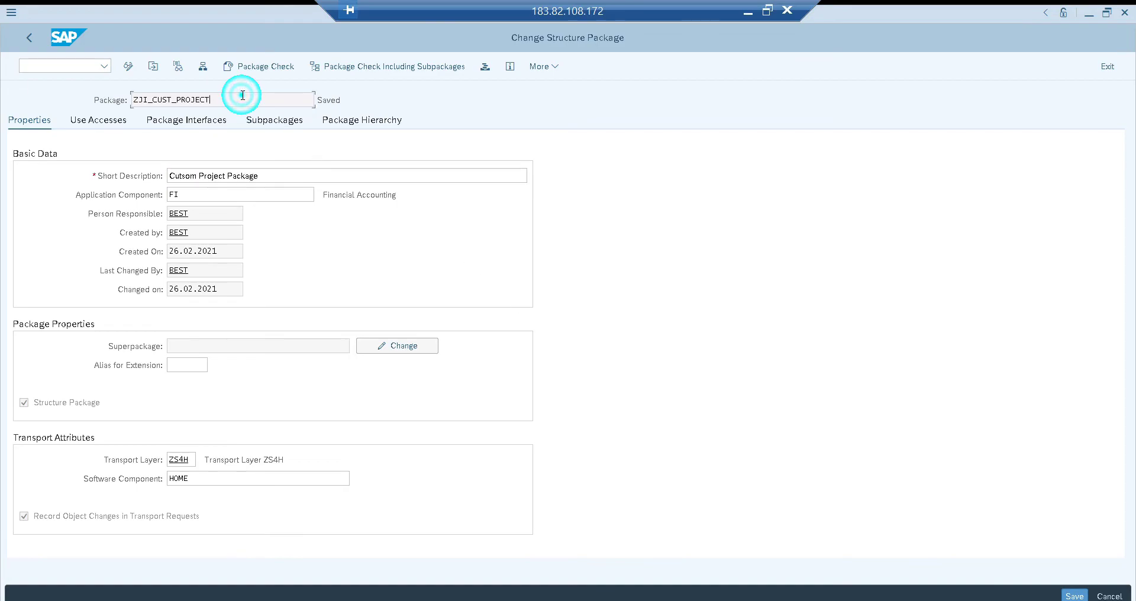
click(80, 67)
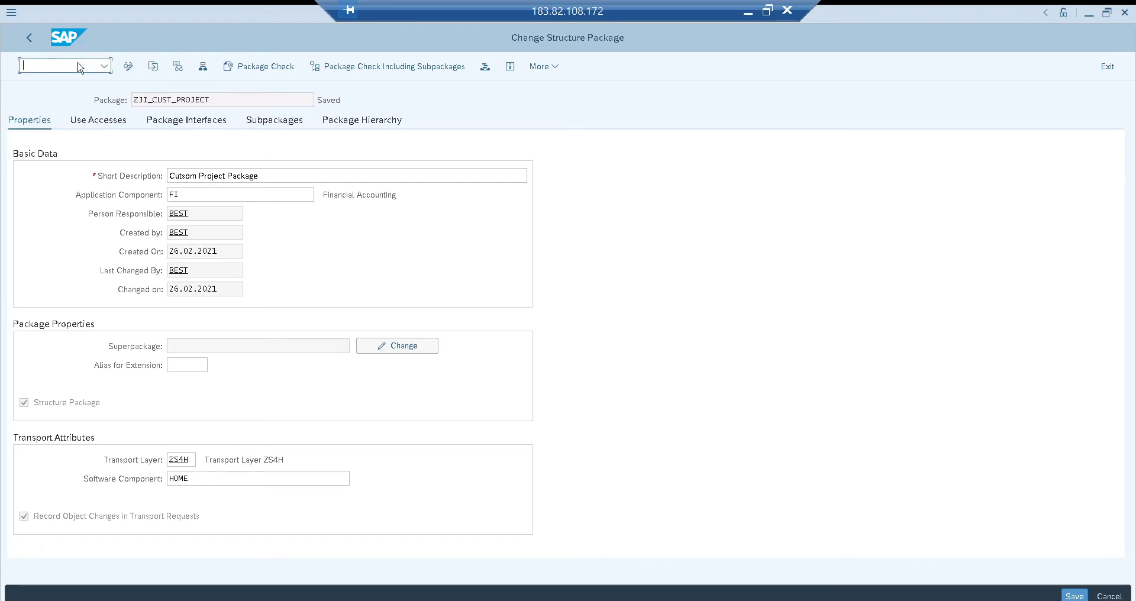
key(F3)
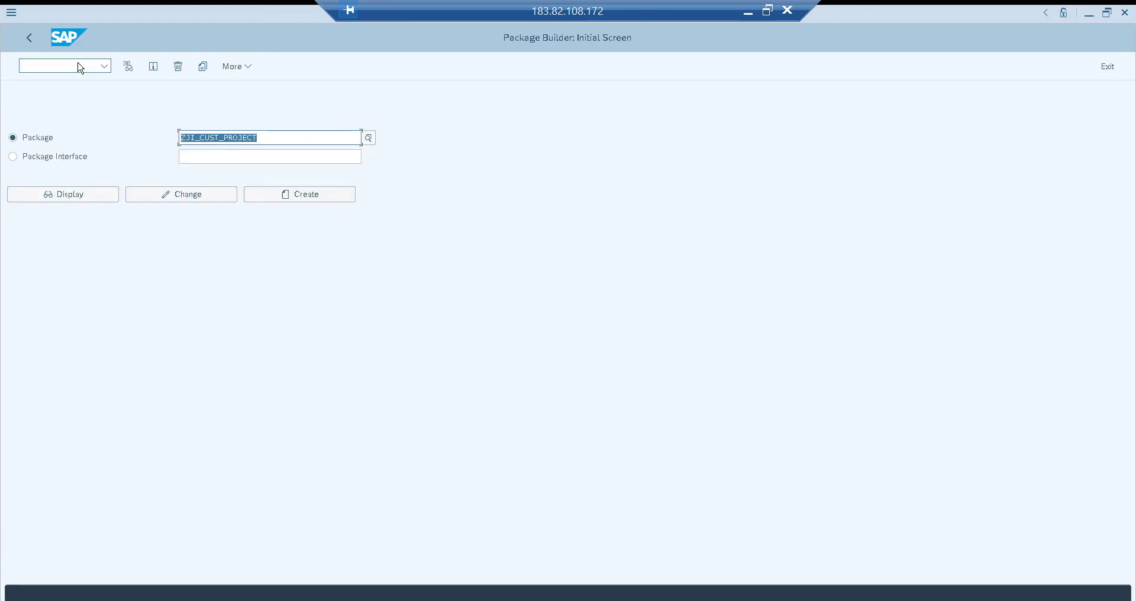
Enter ZJI_main_phase_1 as the package name and start creating this package
key(Right)
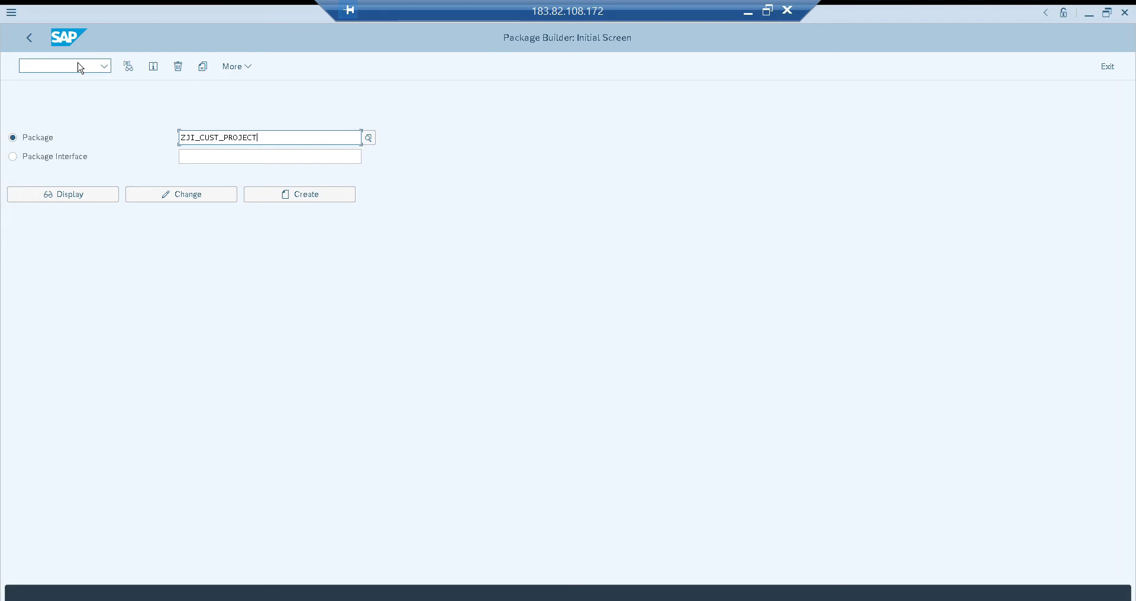
key(Left)
key(shift+End)
text(phase_21)
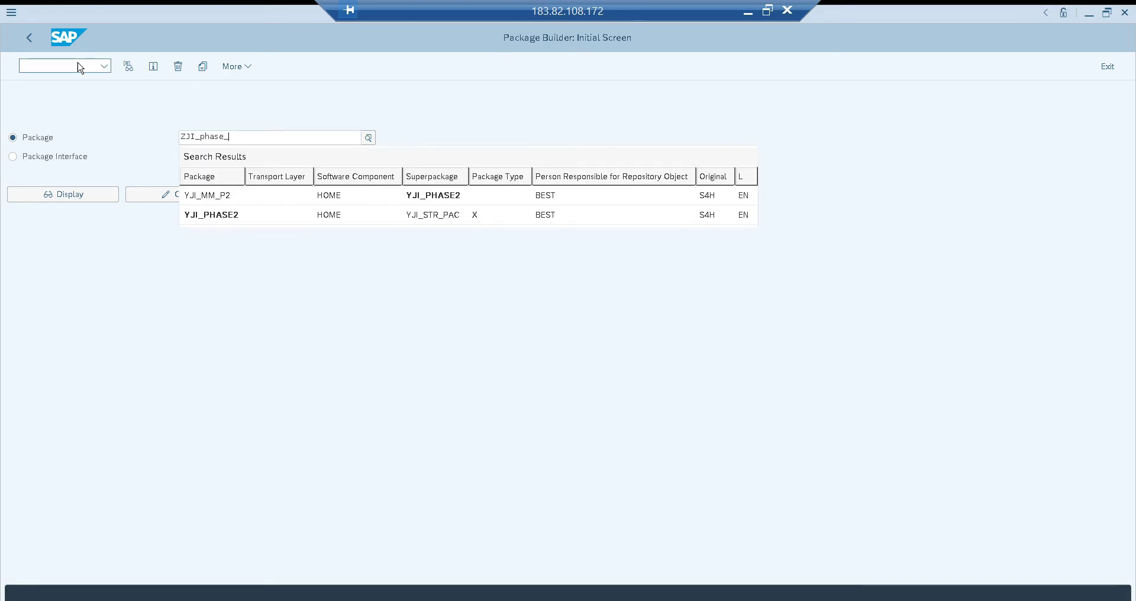
key(BackSpace)
key(BackSpace)
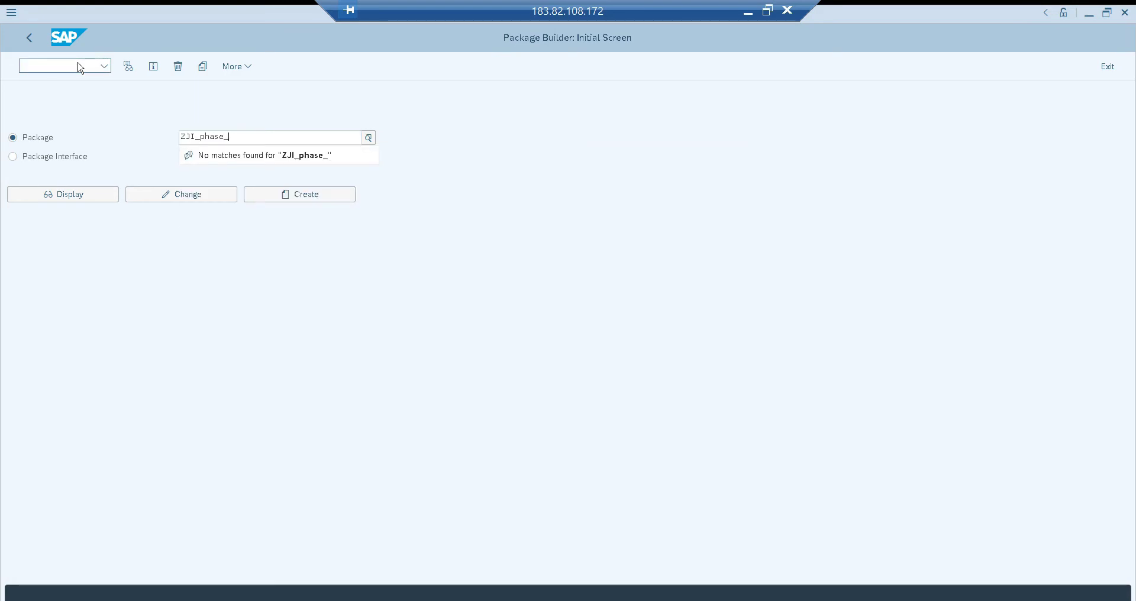
text(main_1)
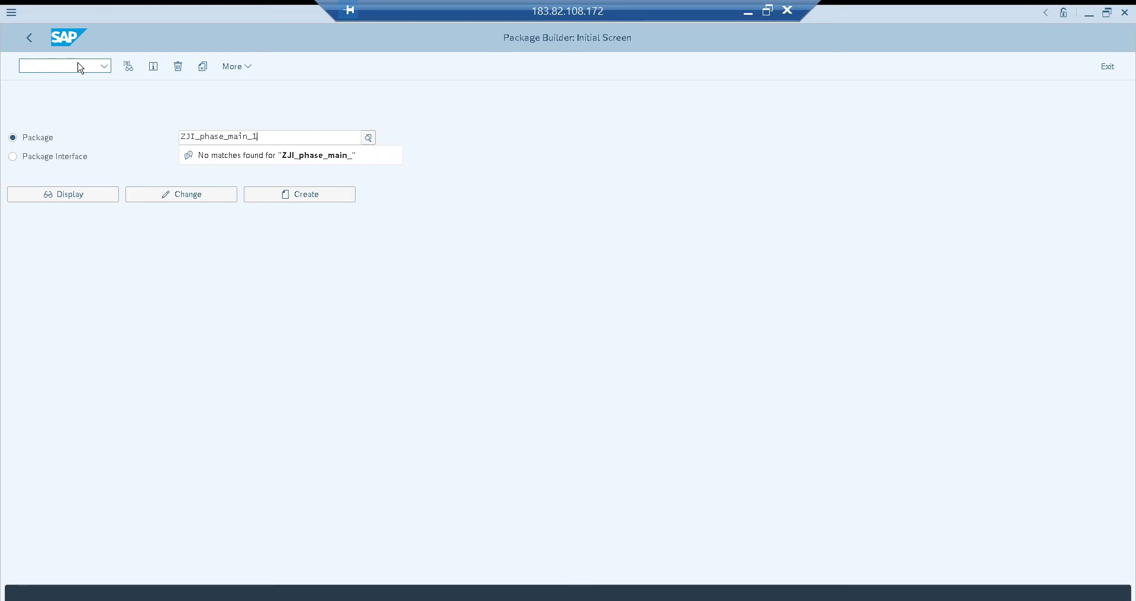
click(201, 136)
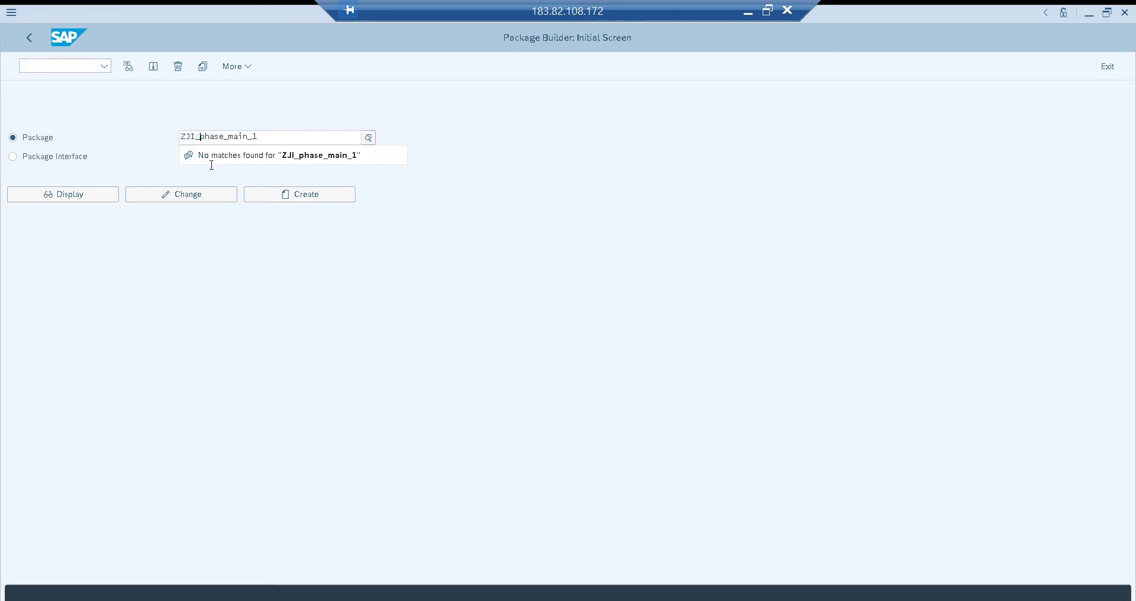
text(main_)
key(Delete)
key(Delete)
key(Delete)
key(Delete)
key(Delete)
key(Delete)
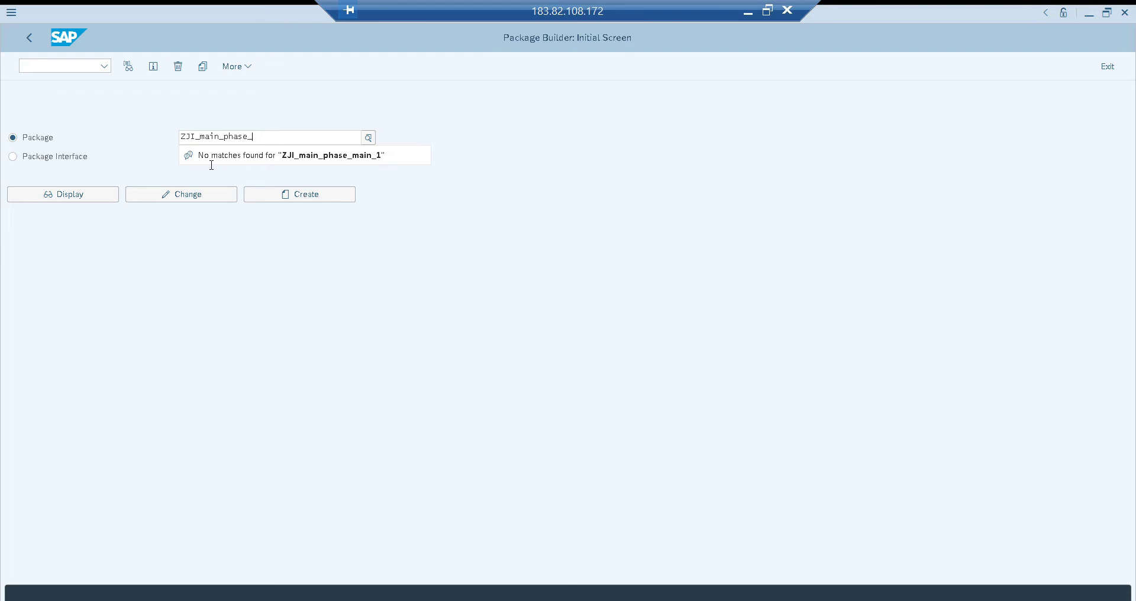
text(1)
click(305, 195)
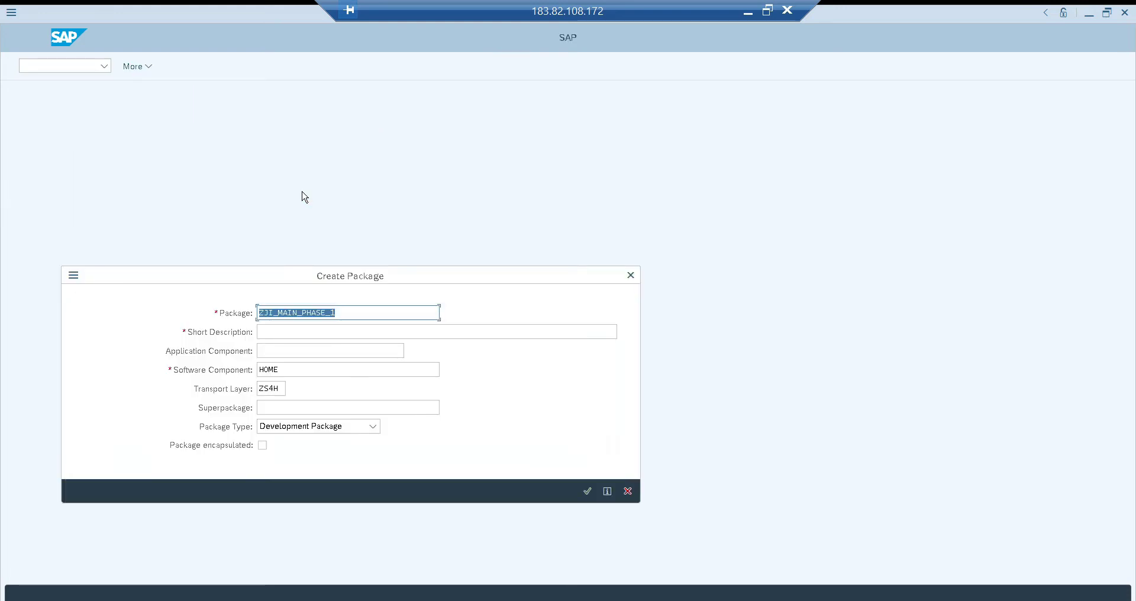
Describe the package as "Phase 1 package" and assign the application component FI-AP (Accounts Payable) from the FI hierarchy
key(Tab)
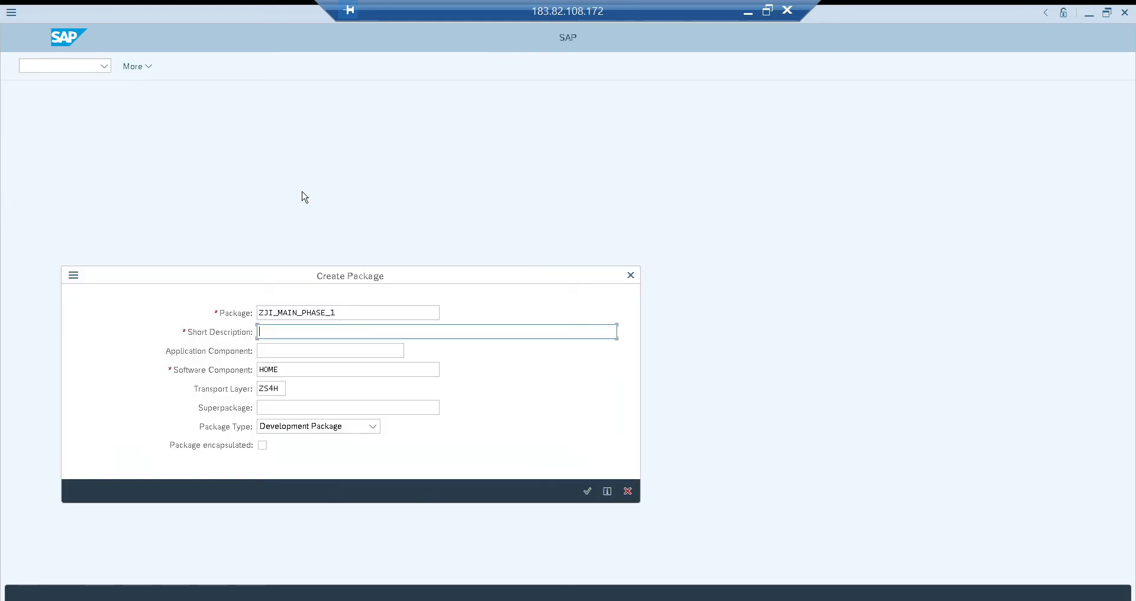
text(Phase 1 package)
key(Tab)
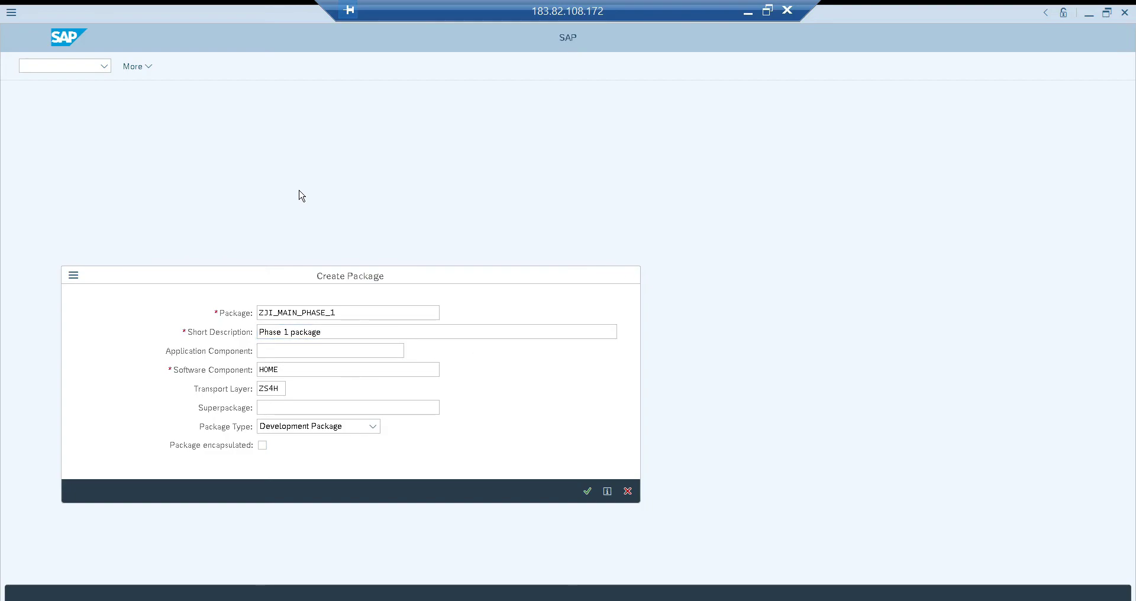
key(F4)
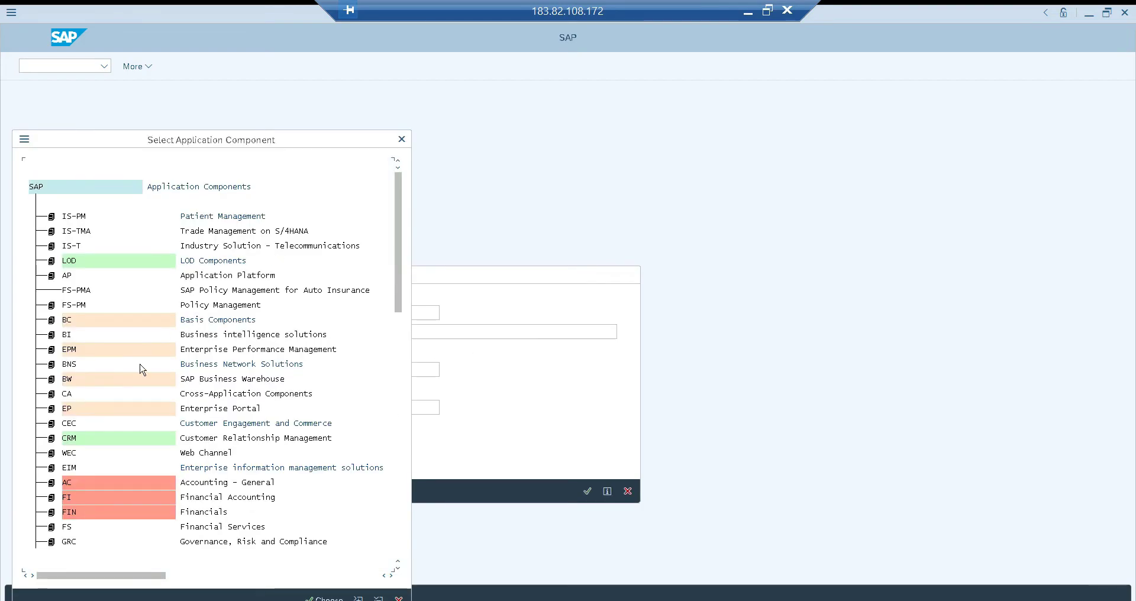
click(51, 497)
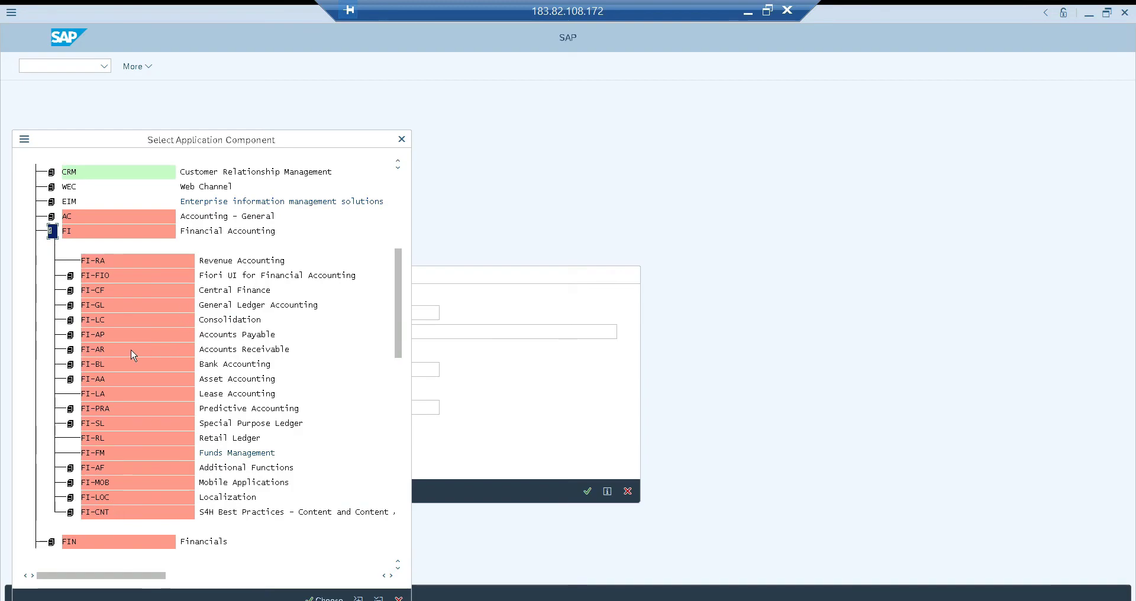
double_click(92, 336)
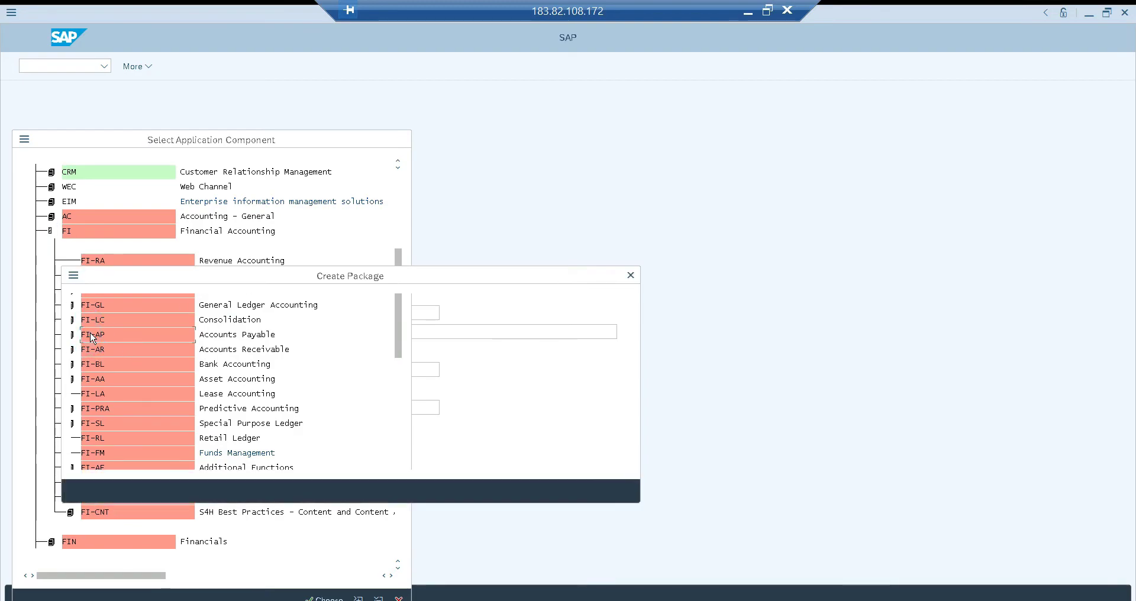
Keep HOME as the software component and set the package type to Main Package
click(309, 372)
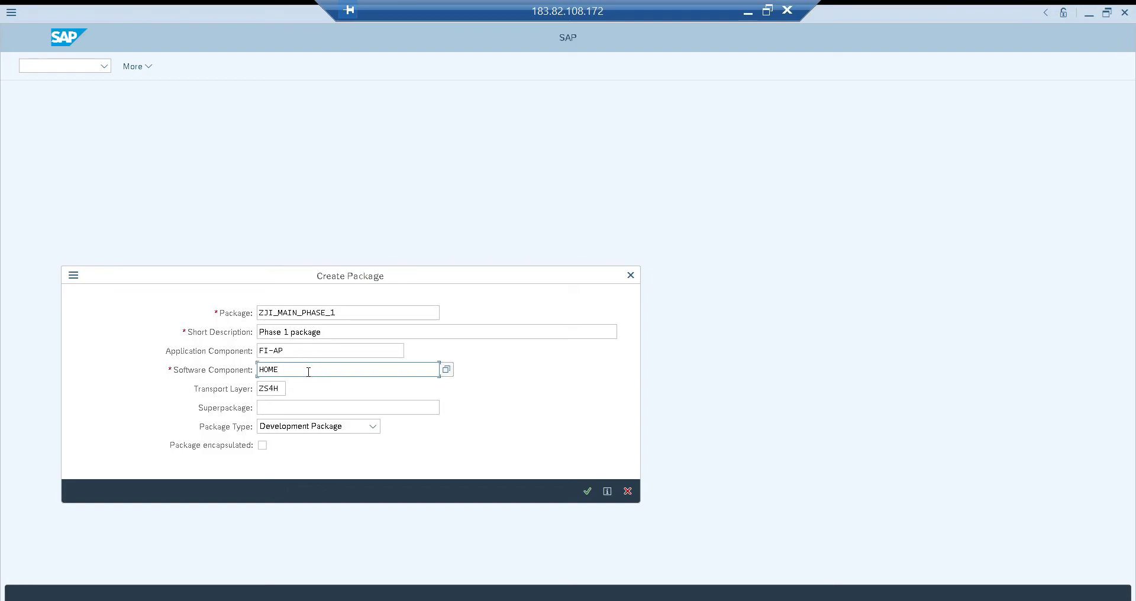
click(373, 426)
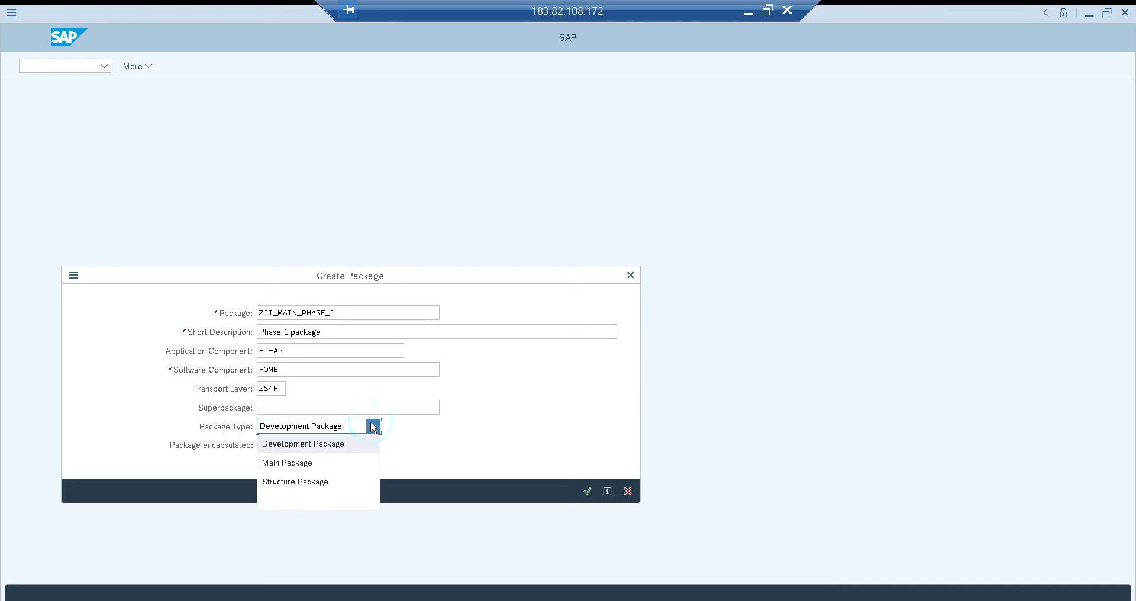
click(331, 465)
Begin the superpackage entry with the partial package name zji_cus
click(325, 406)
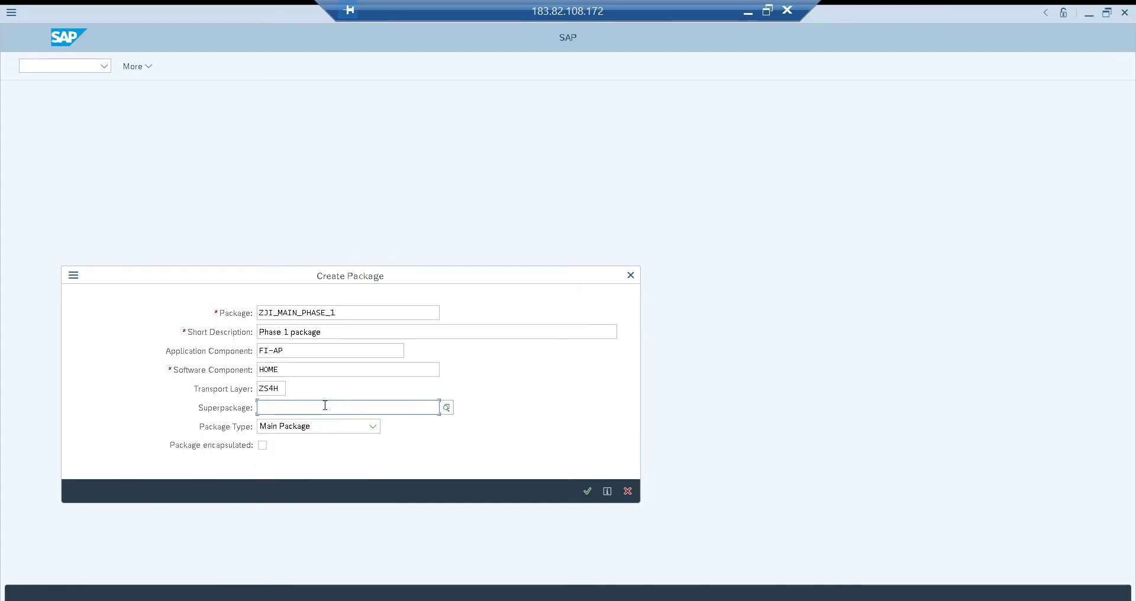
text(_)
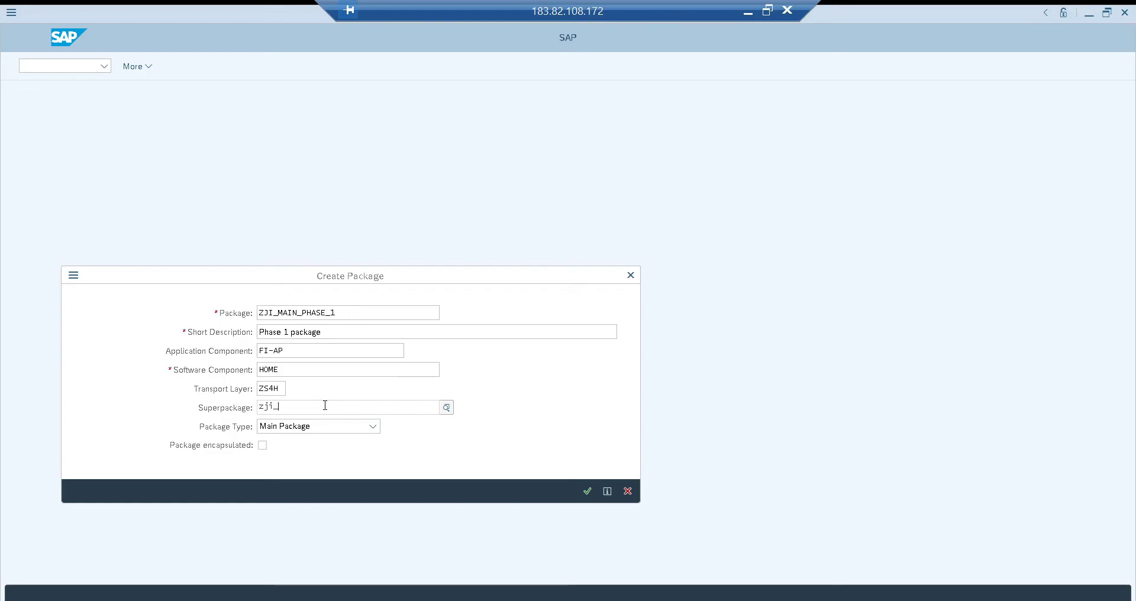
text(client_)
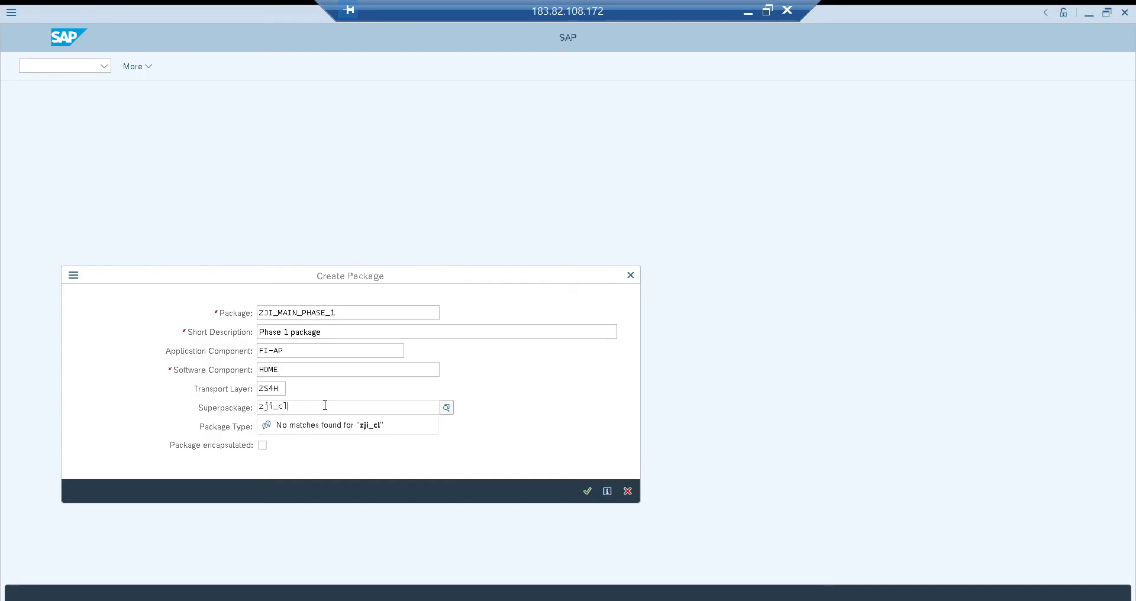
text(ustom)
key(BackSpace)
key(BackSpace)
key(BackSpace)
Look up the structure package's full name in the package input history of a second session running transaction SE21
key(alt+Tab)
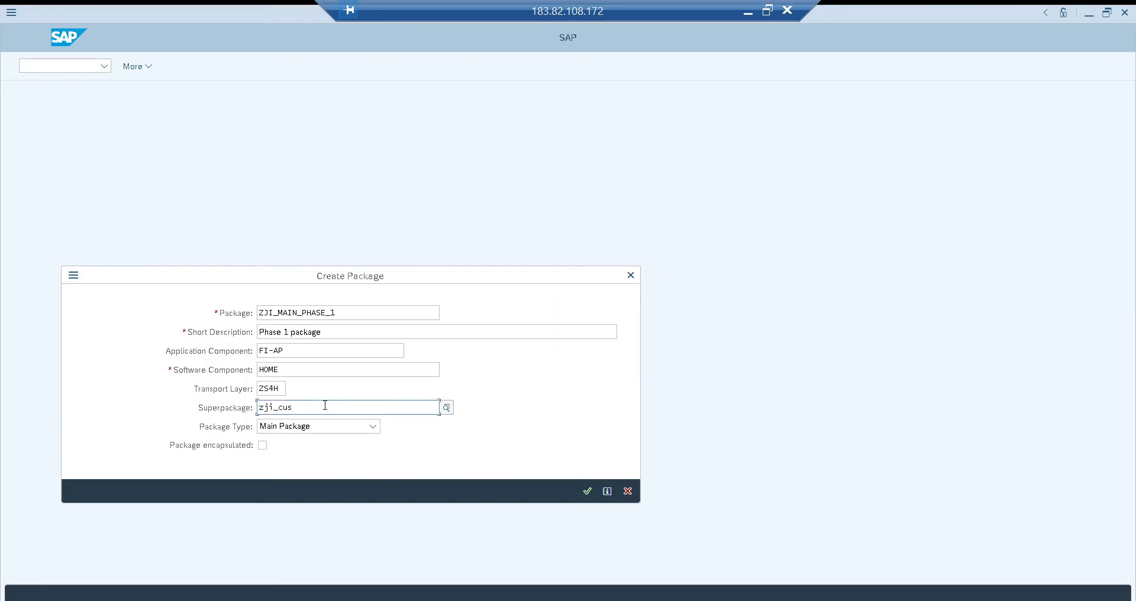
key(alt+Tab)
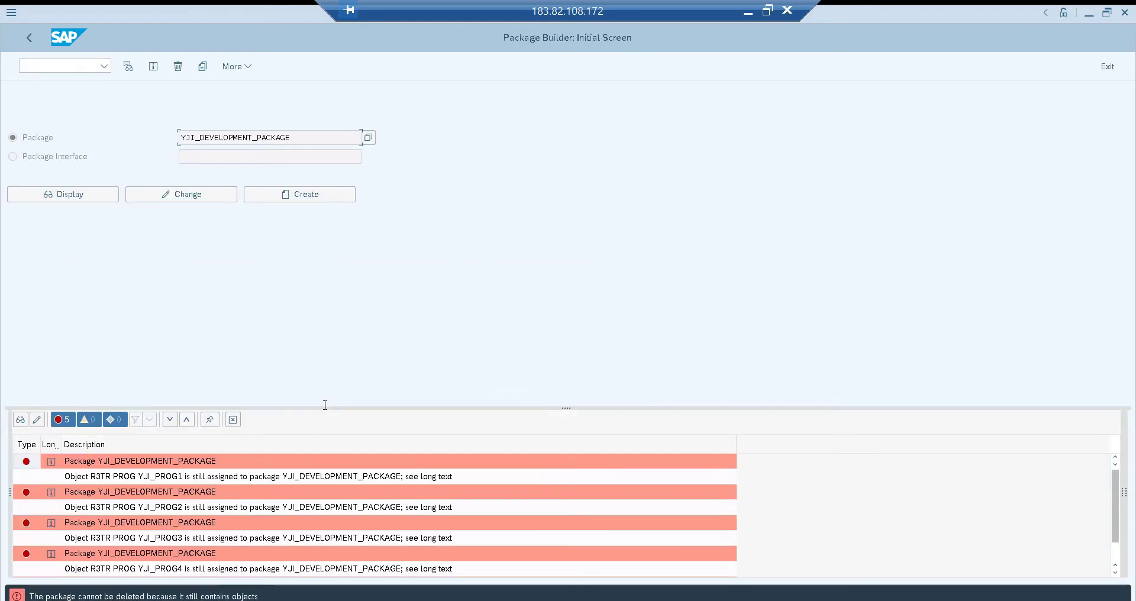
key(F3)
text(se21)
key(Return)
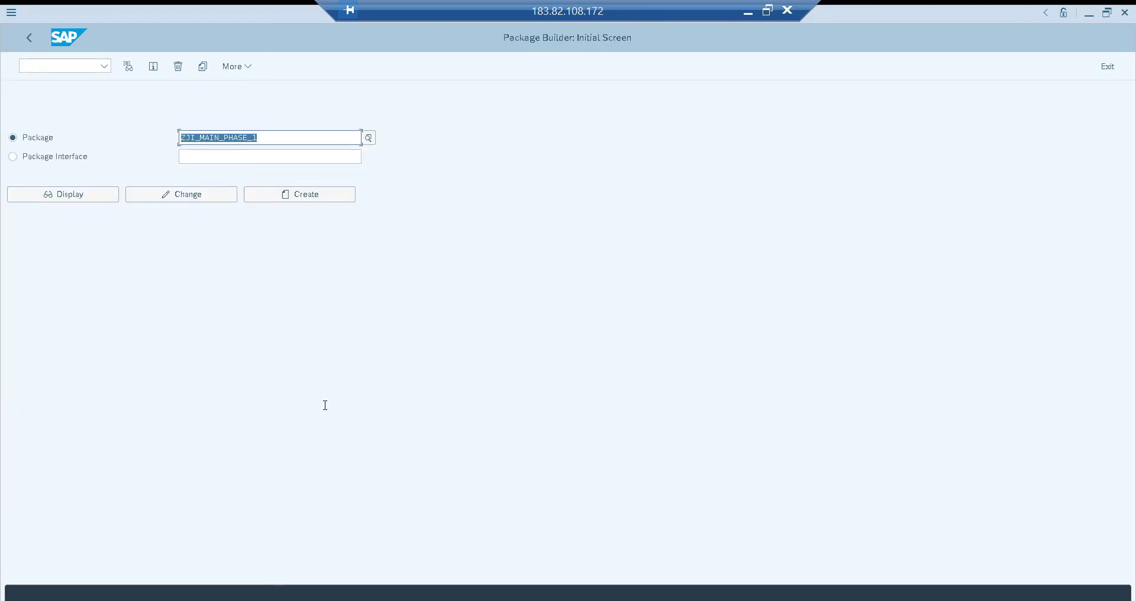
key(BackSpace)
key(Down)
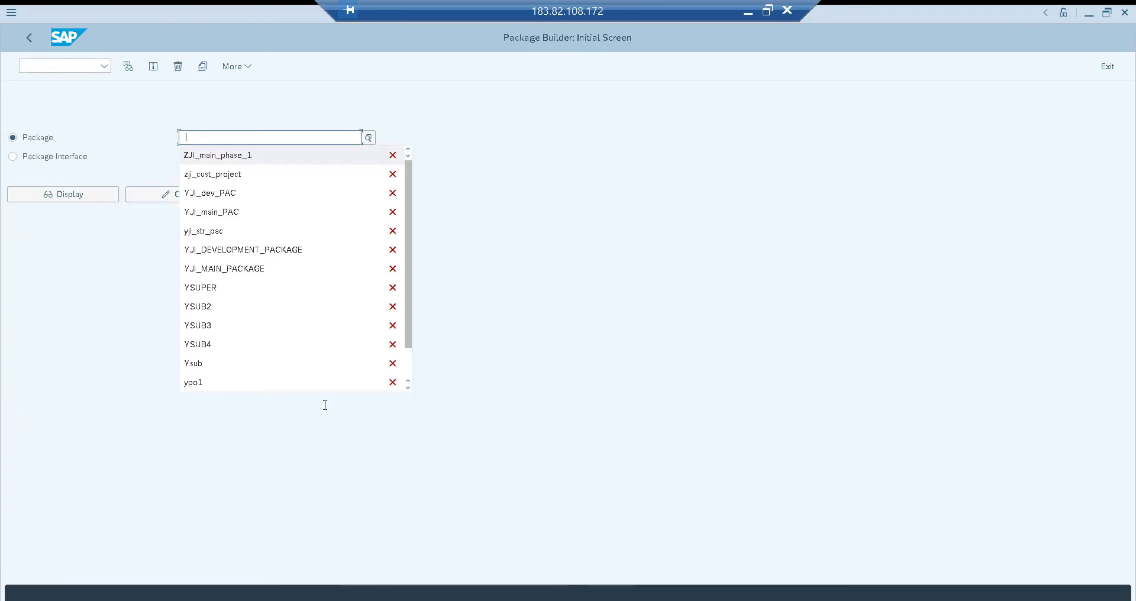
key(Down)
key(Return)
key(shift+Home)
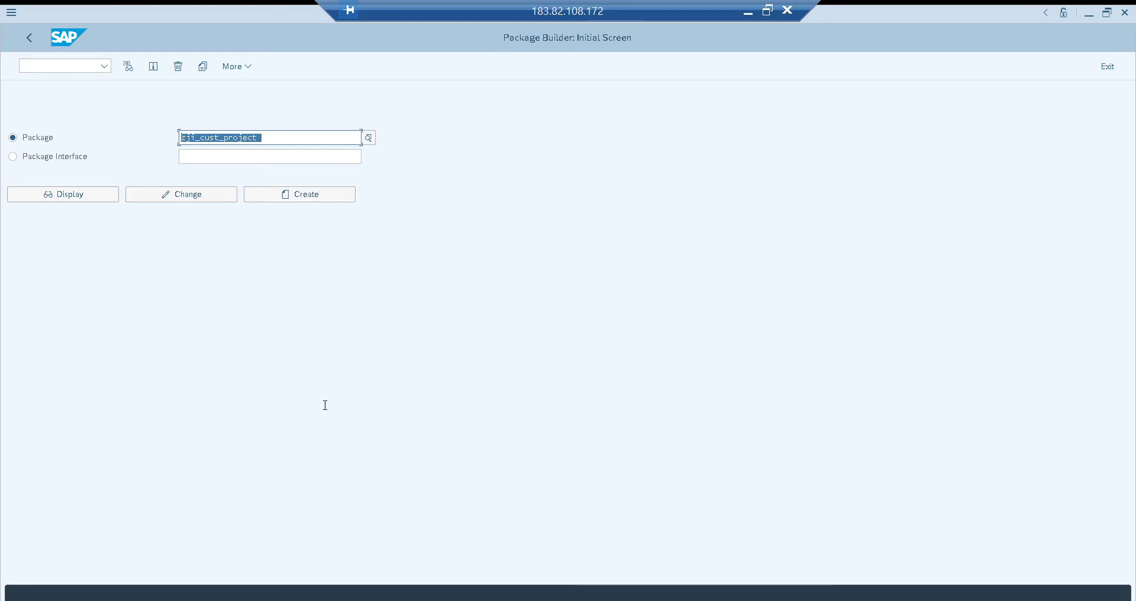
key(F5)
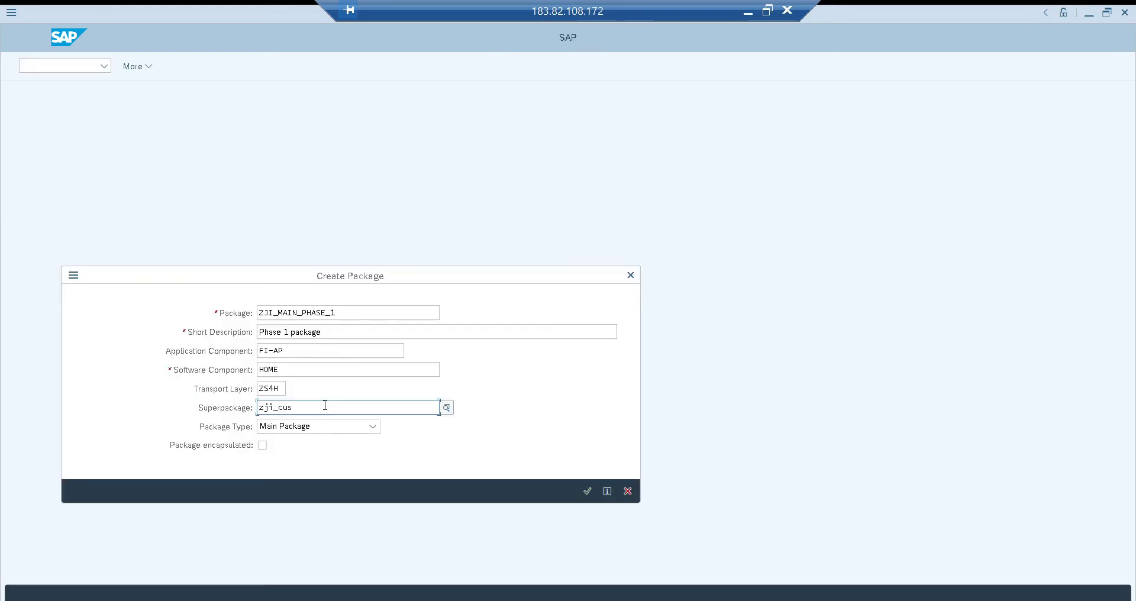
Complete the superpackage entry as ZJI_CUST_PROJECT from the matching packages and keep Main Package as the package type
text(t_*)
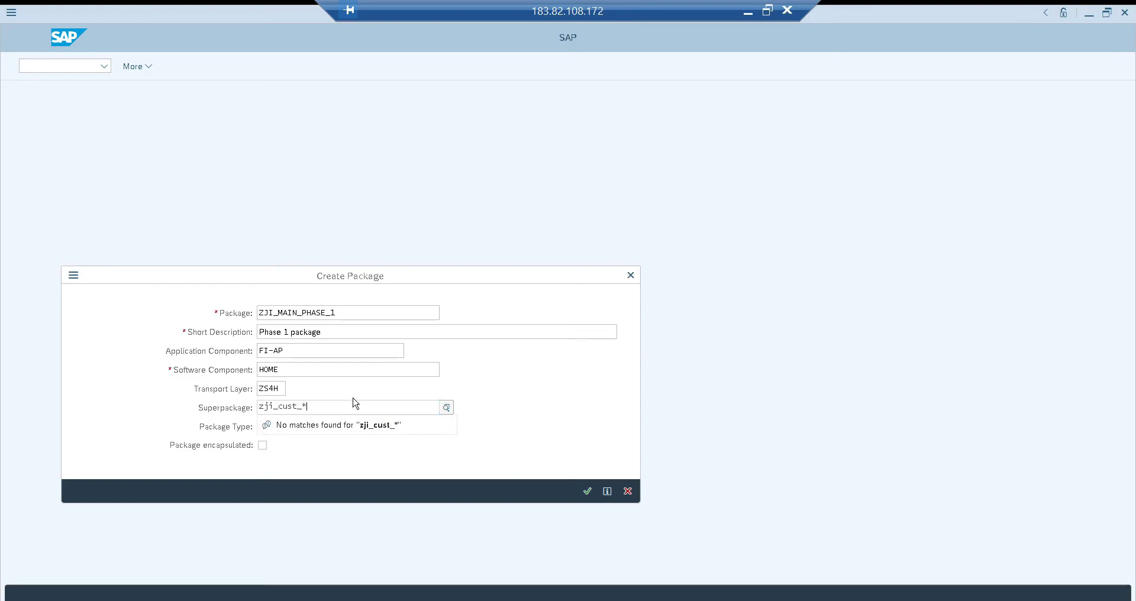
key(F4)
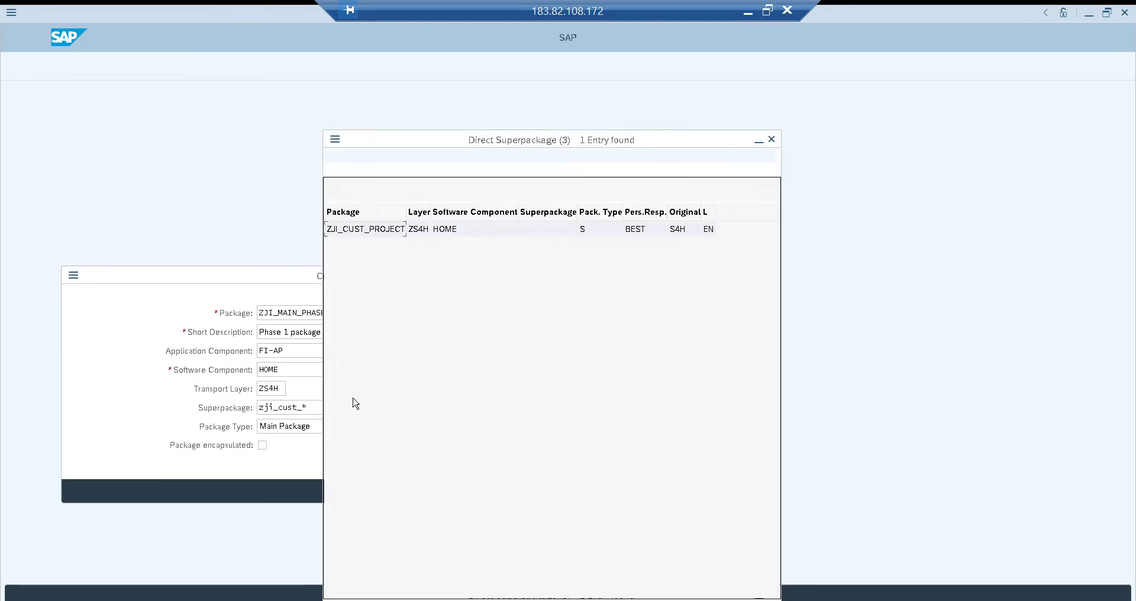
double_click(350, 230)
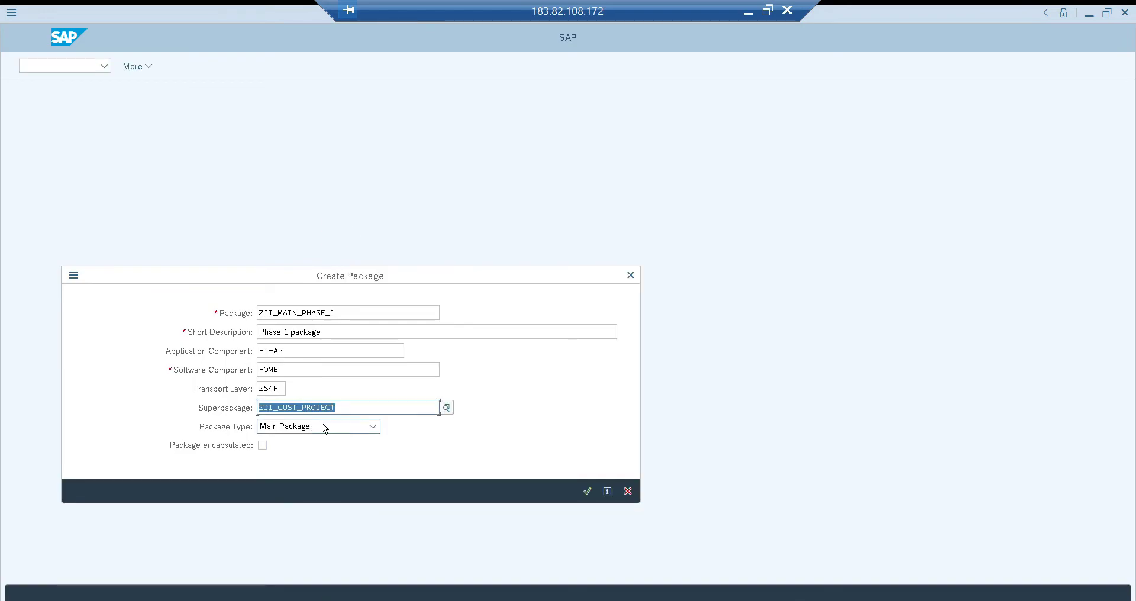
click(360, 427)
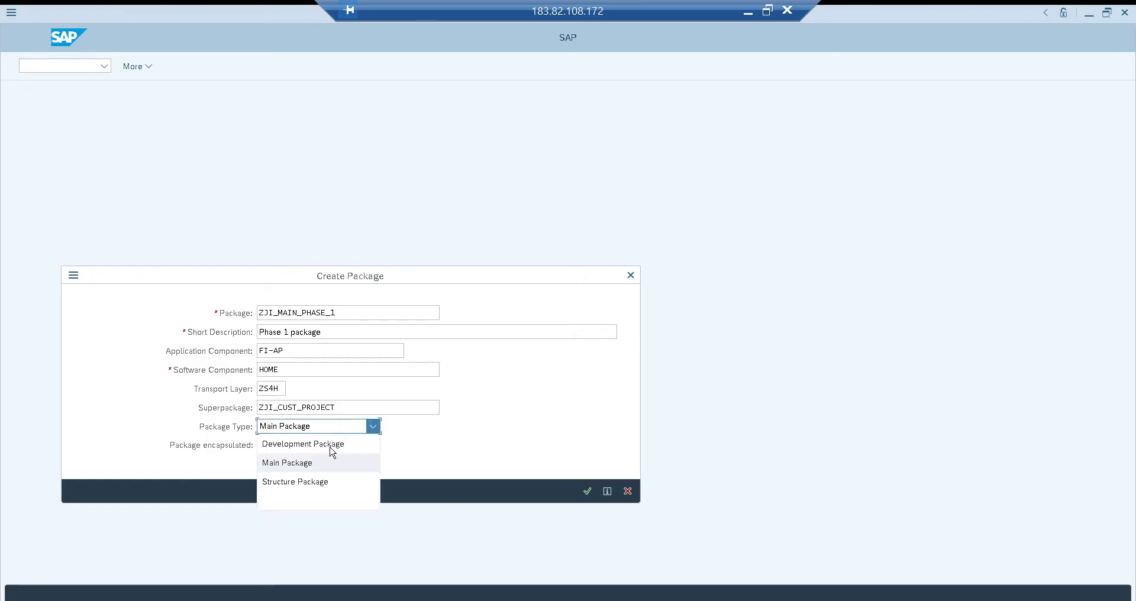
click(295, 464)
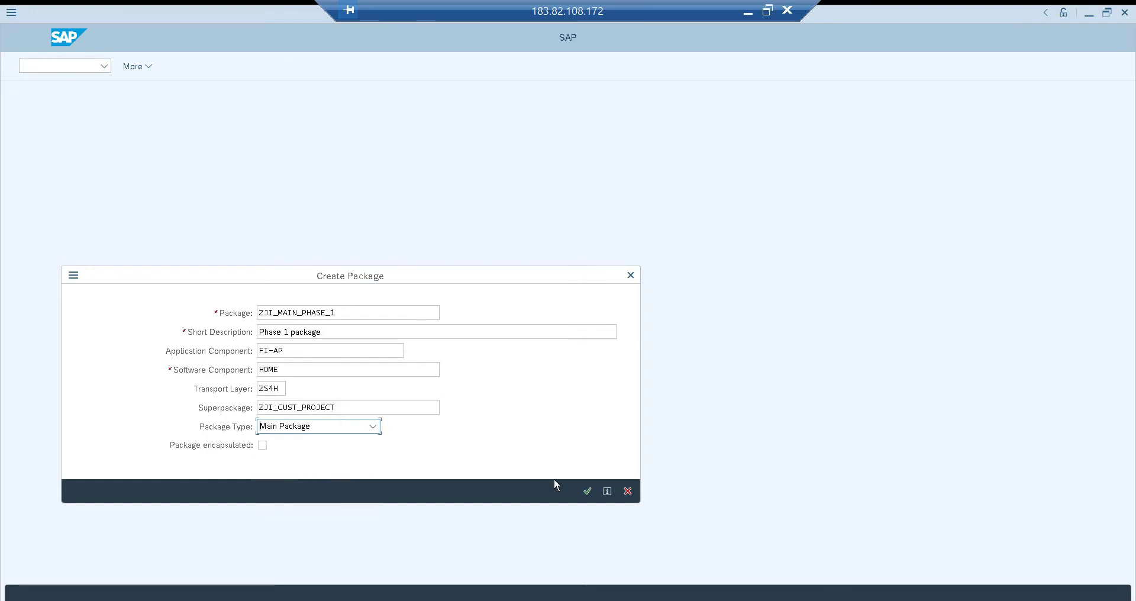
Create package ZJI_MAIN_PHASE_1 on the workbench request S4HK902491 and return to the Package Builder's initial screen
click(588, 492)
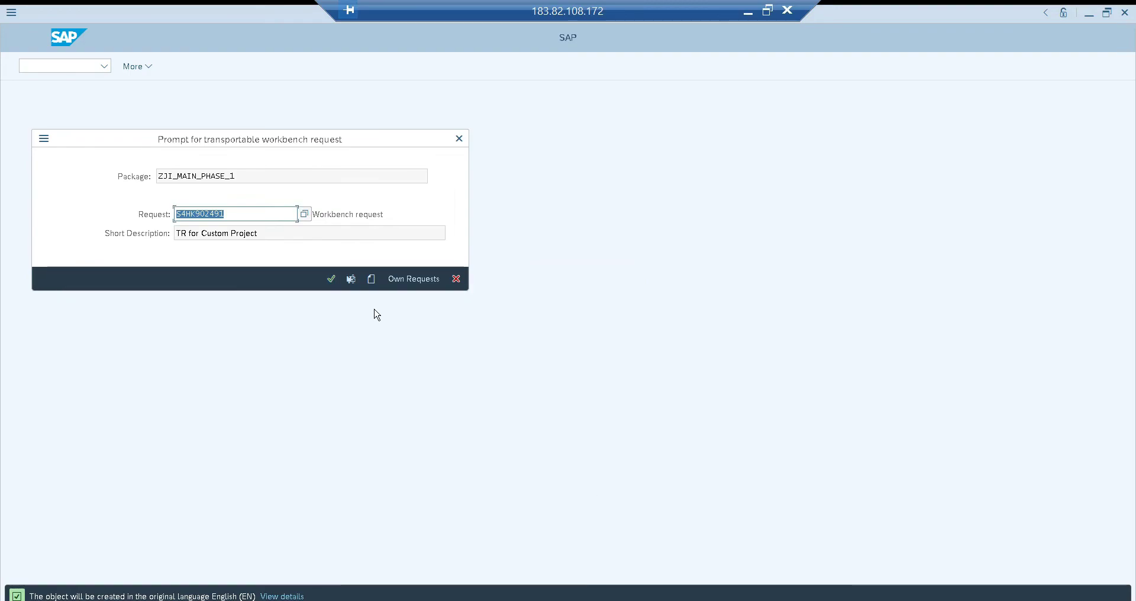
click(239, 211)
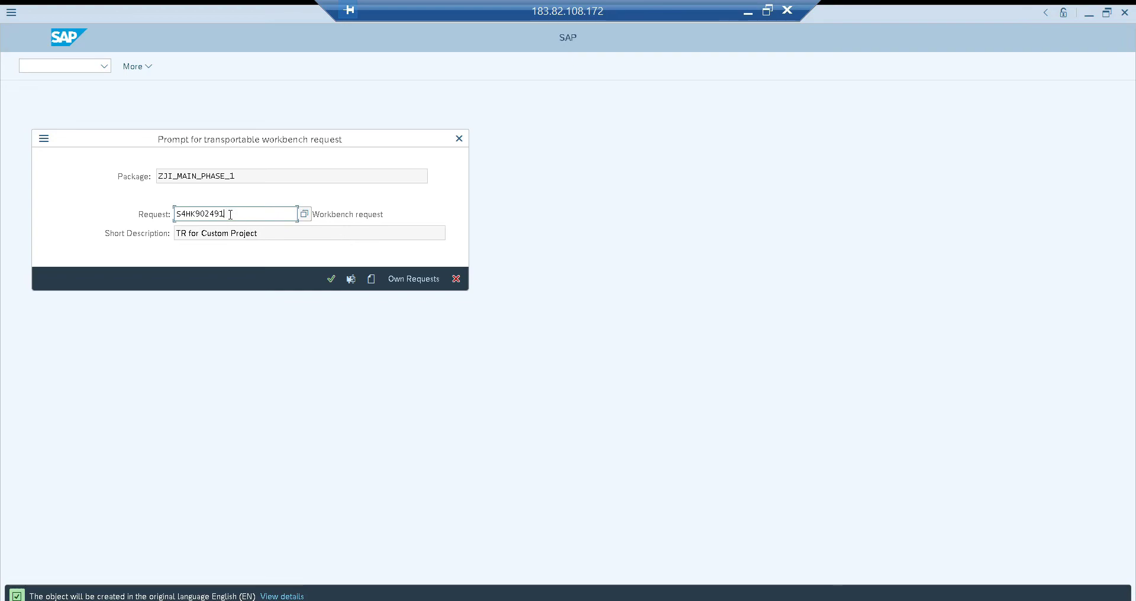
click(331, 279)
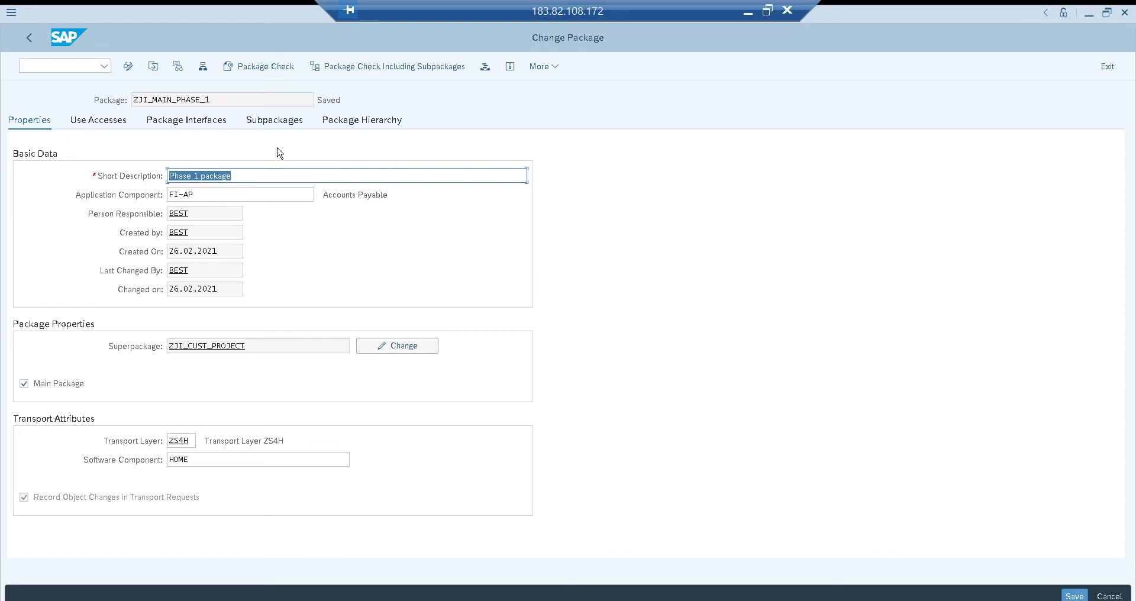
click(27, 40)
Try to start a new package by changing the name's ending from phase 1 to ZJI_MAIN_PHASE_2
click(264, 140)
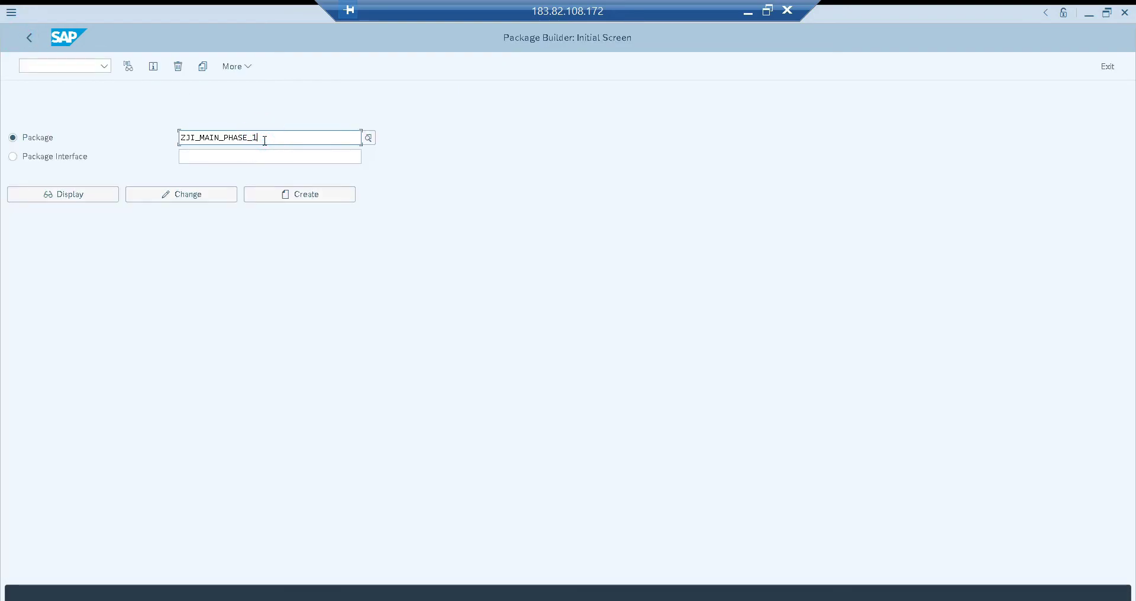
key(BackSpace)
text(2)
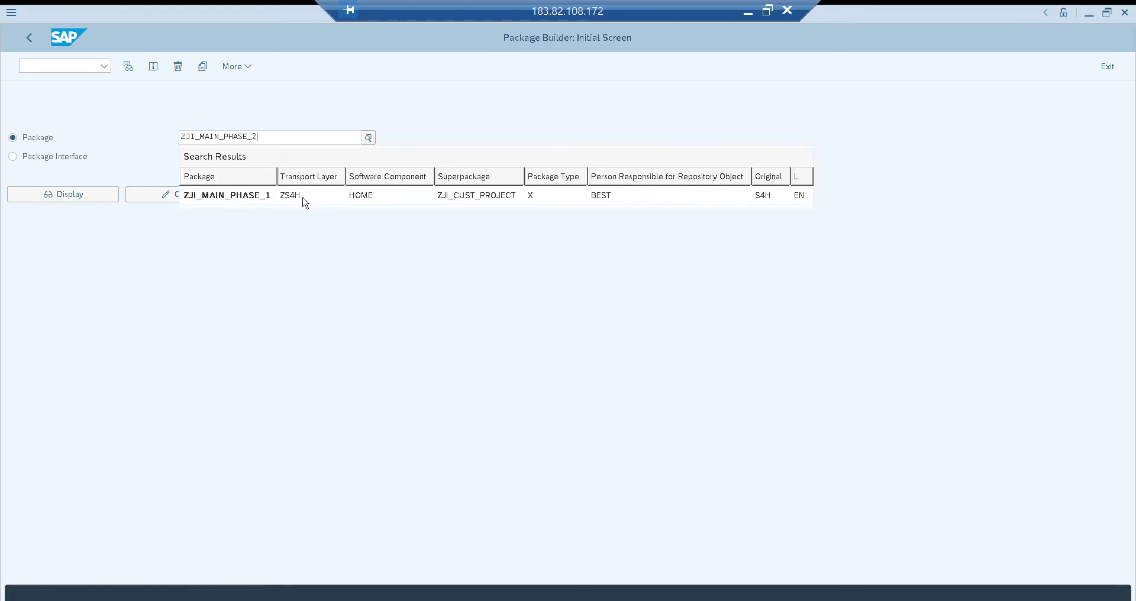
key(Tab)
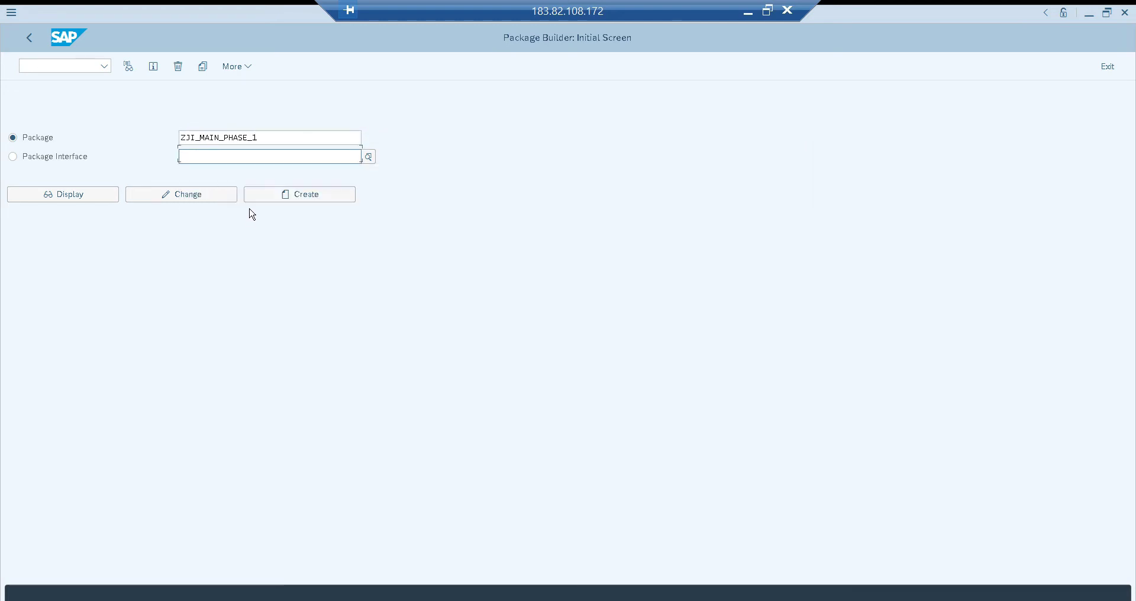
click(285, 192)
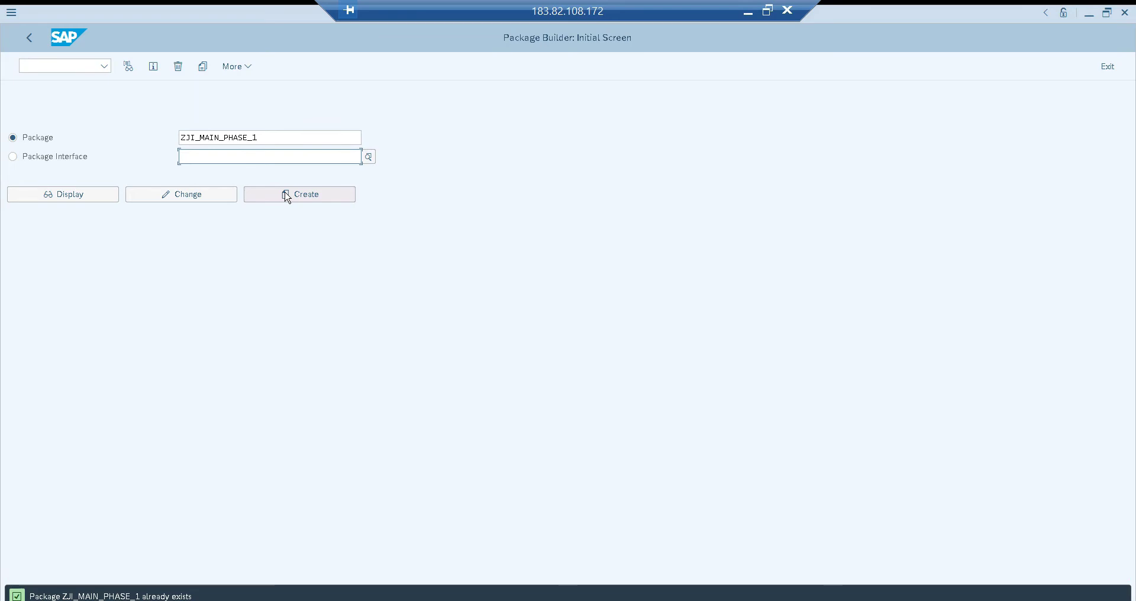
Enter the package name ZJI_MAIN_PHASE_2 and start creating the package
click(271, 137)
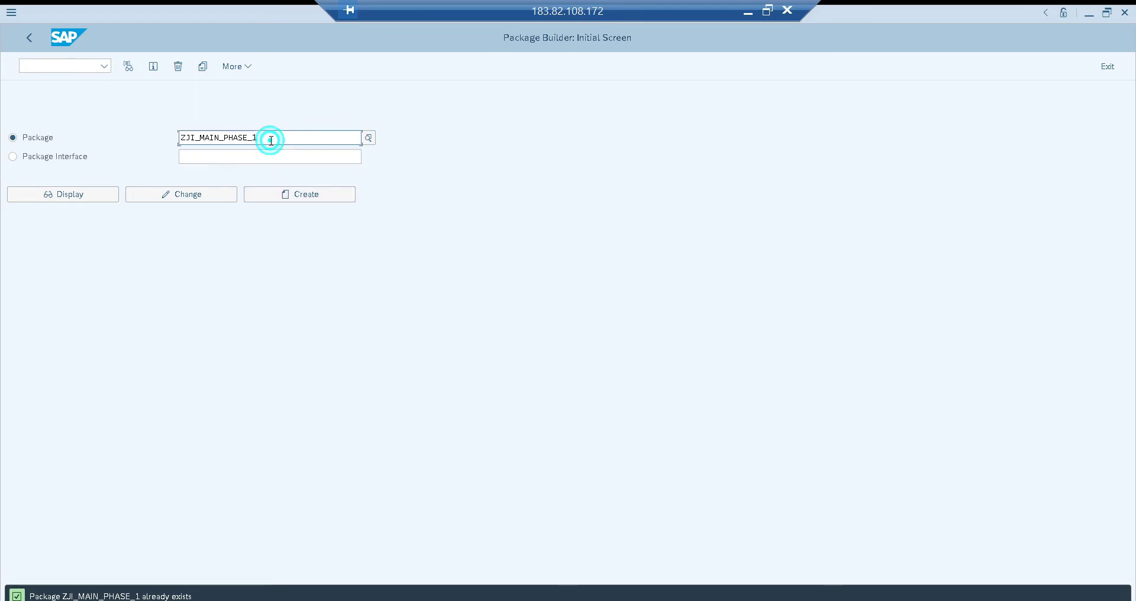
key(BackSpace)
text(2)
key(Return)
key(Tab)
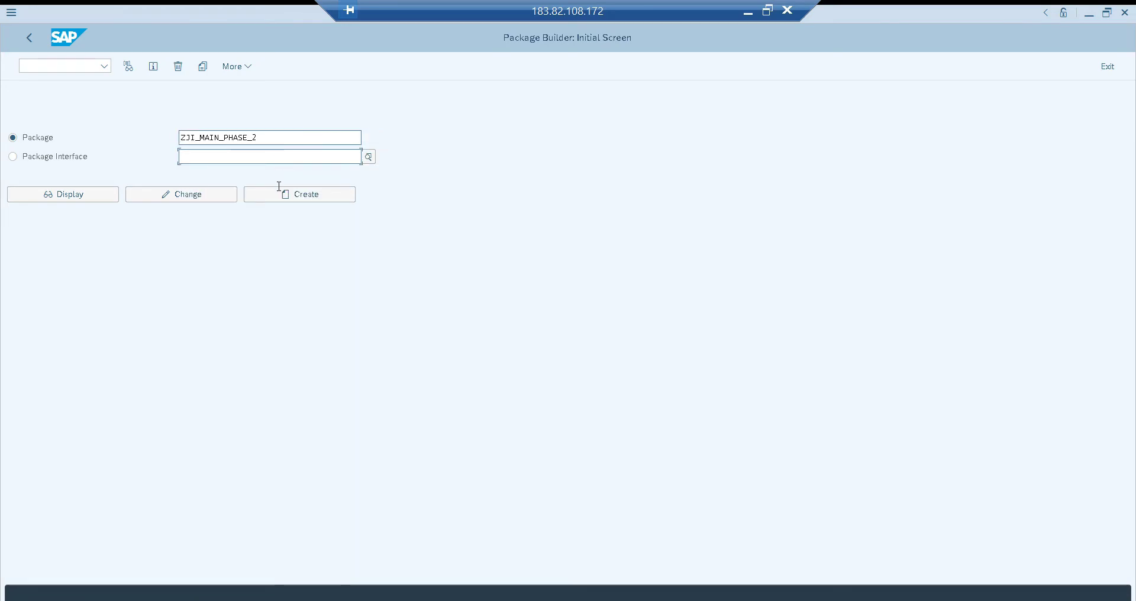
click(279, 195)
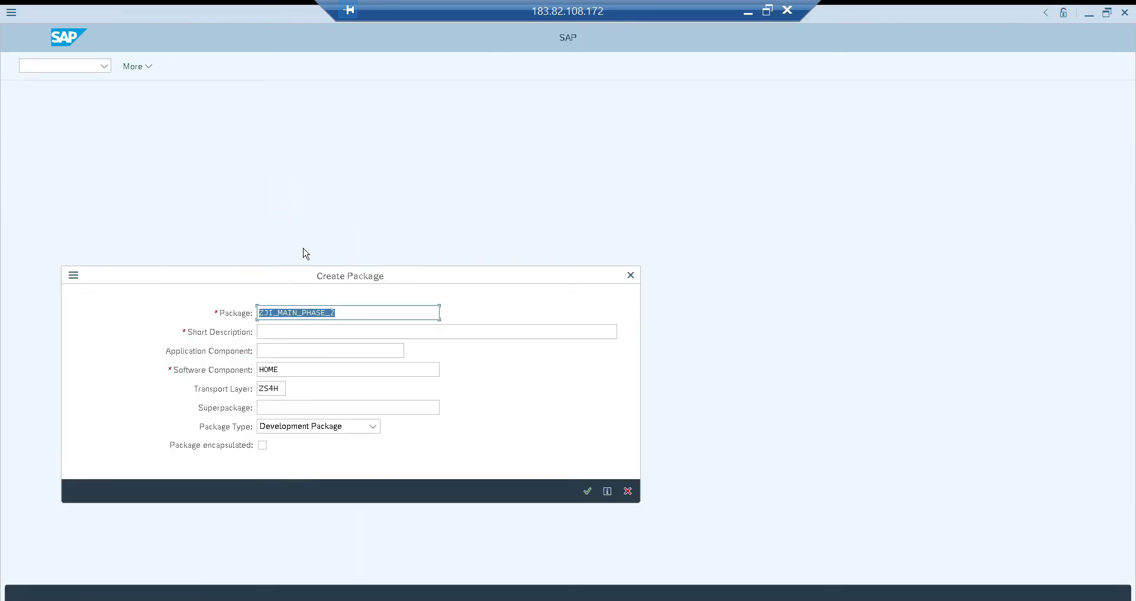
Describe the package as "Phase 2 developments" and assign application component FI-AR from the Financial Accounting hierarchy
key(Tab)
text(Phase 2 developments)
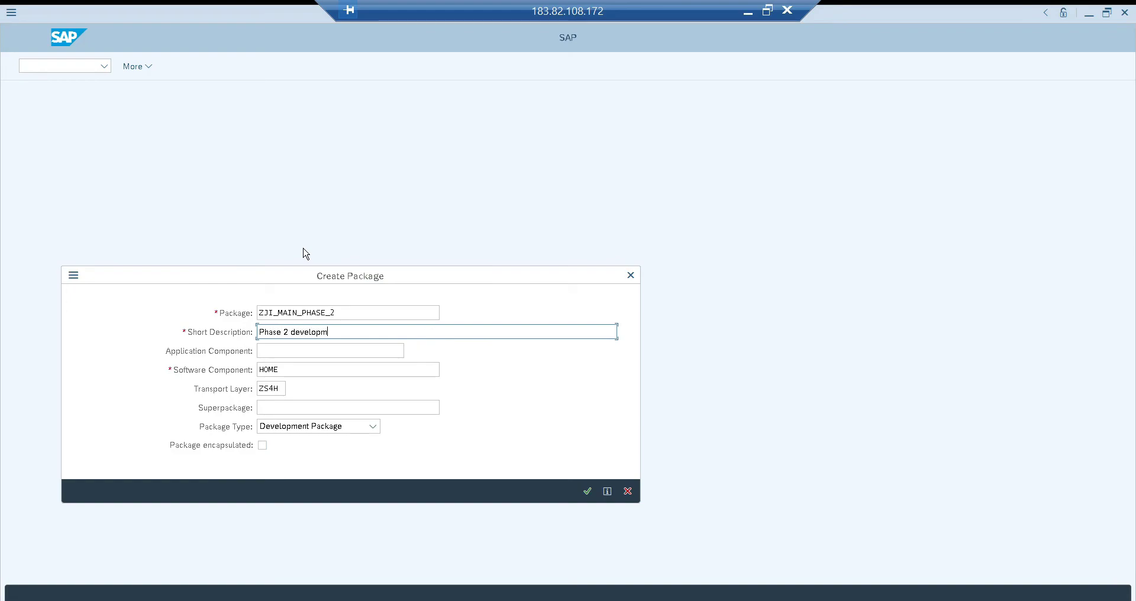
click(347, 349)
key(F4)
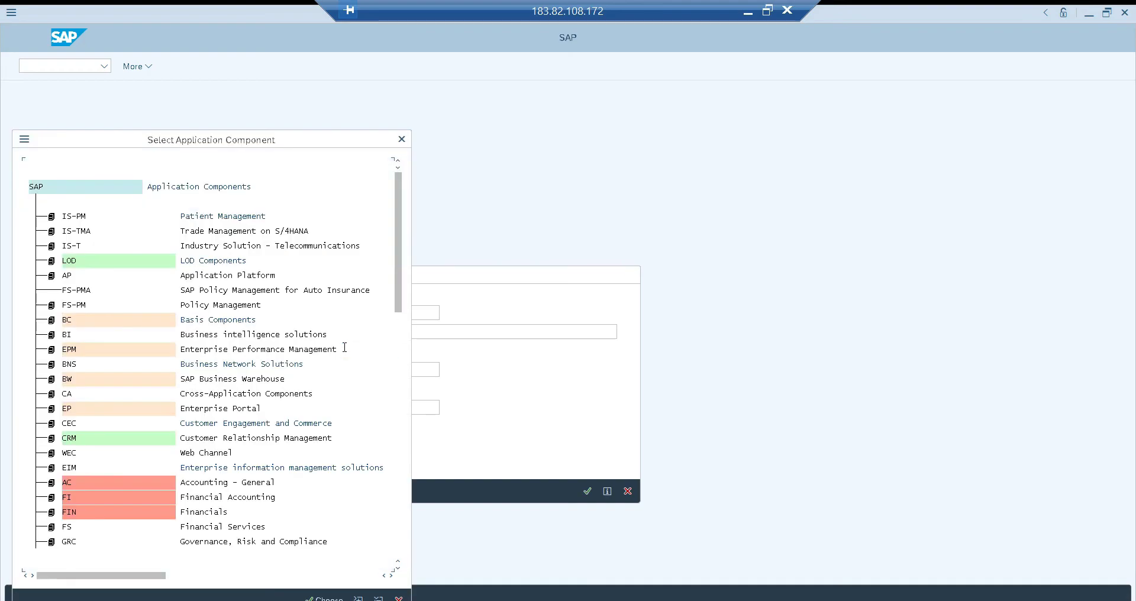
click(51, 498)
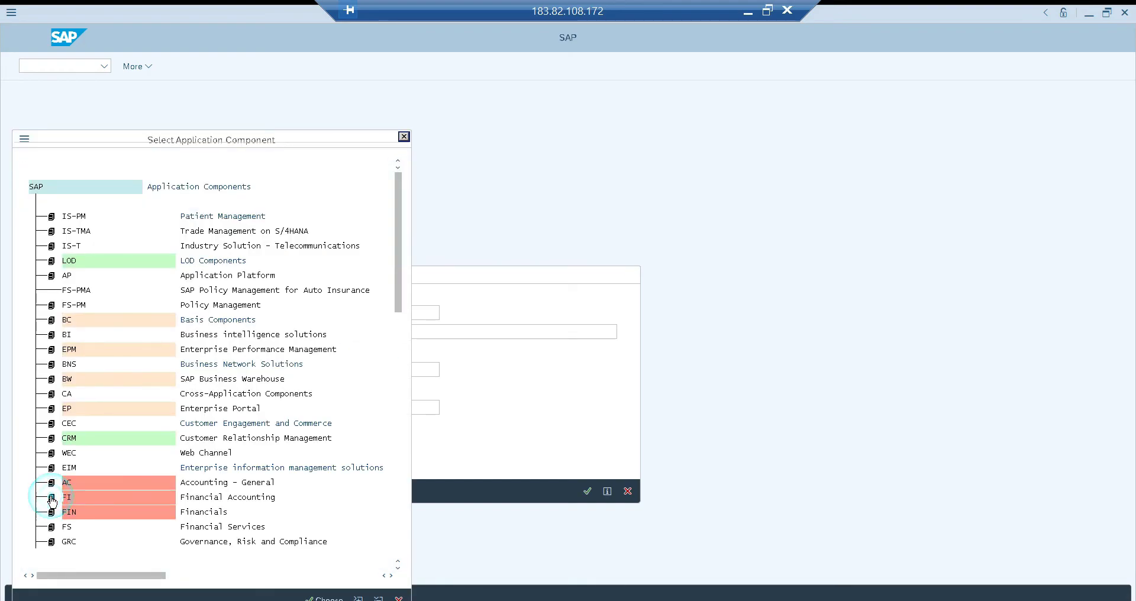
double_click(101, 350)
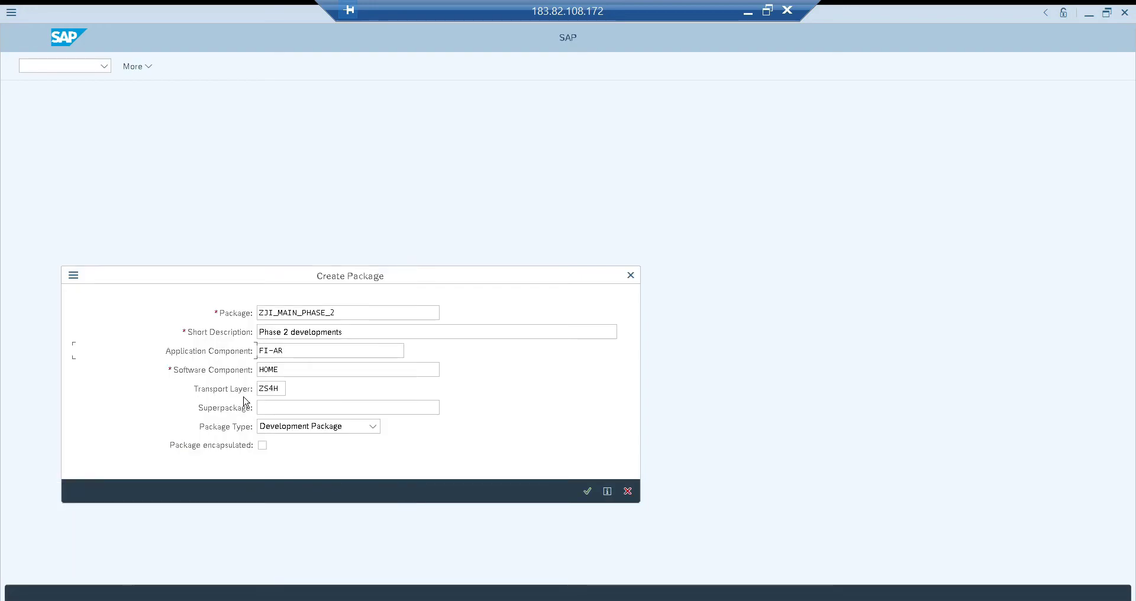
Set the superpackage to ZJI_CUST_PROJECT from the input history and the package type to Main Package
click(290, 412)
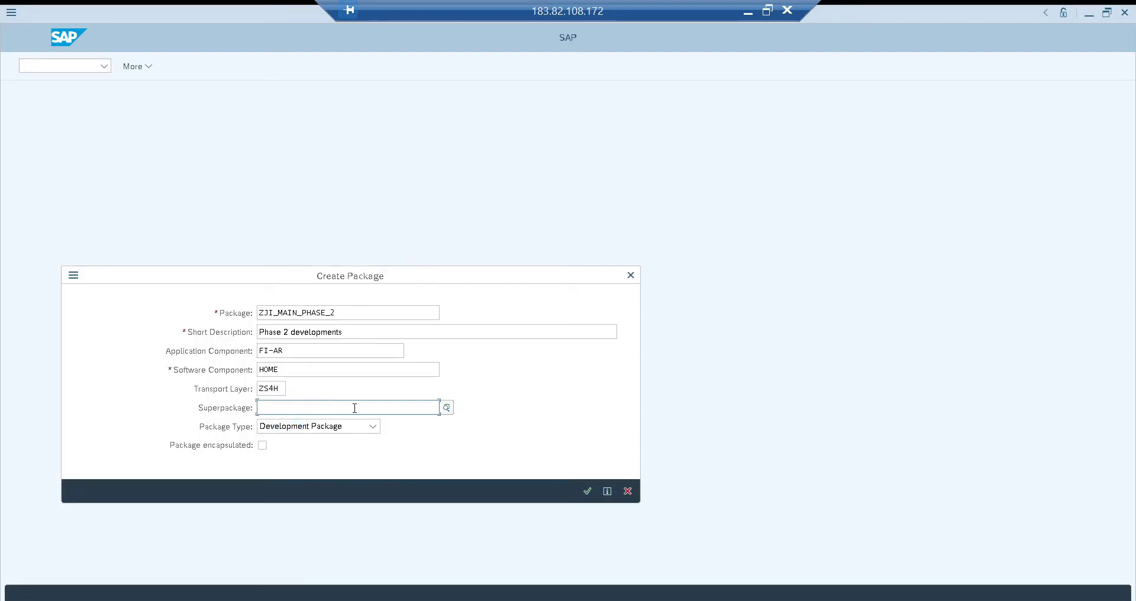
click(402, 411)
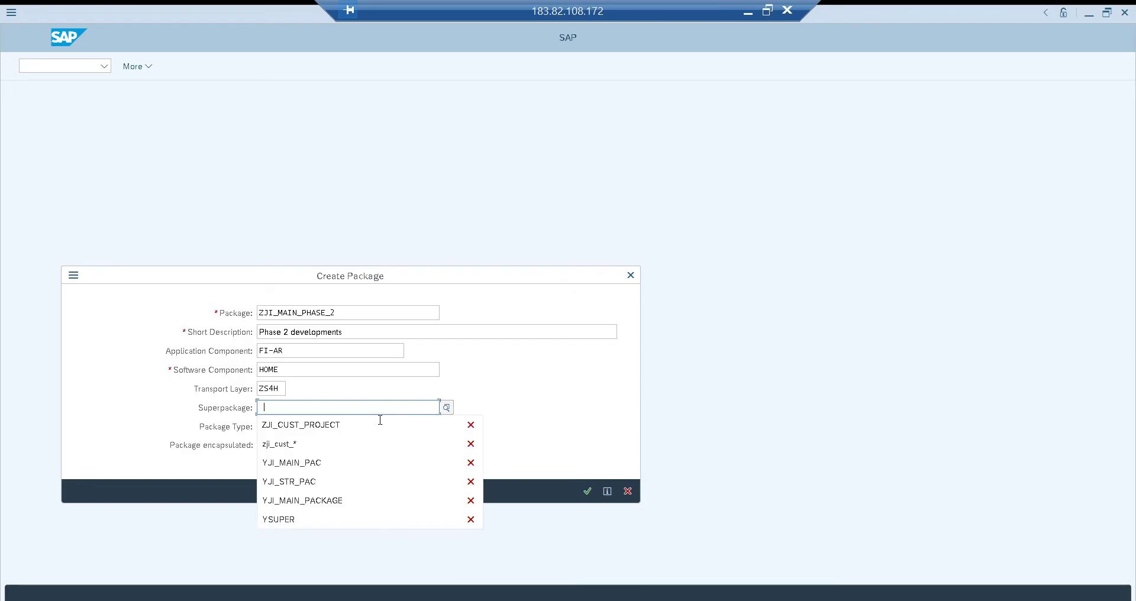
click(331, 427)
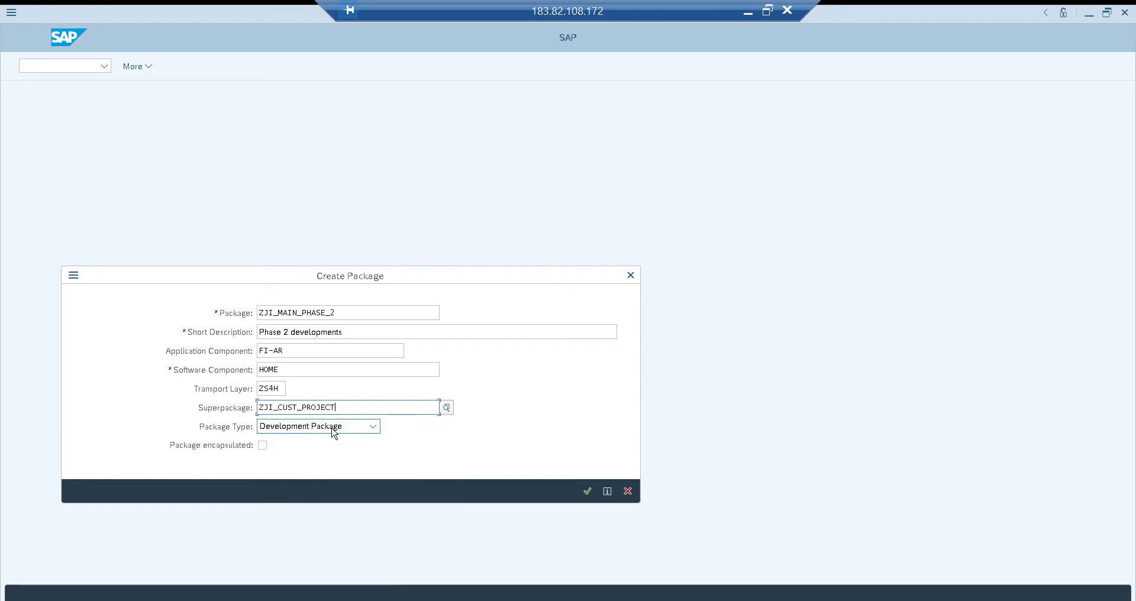
click(331, 426)
click(326, 464)
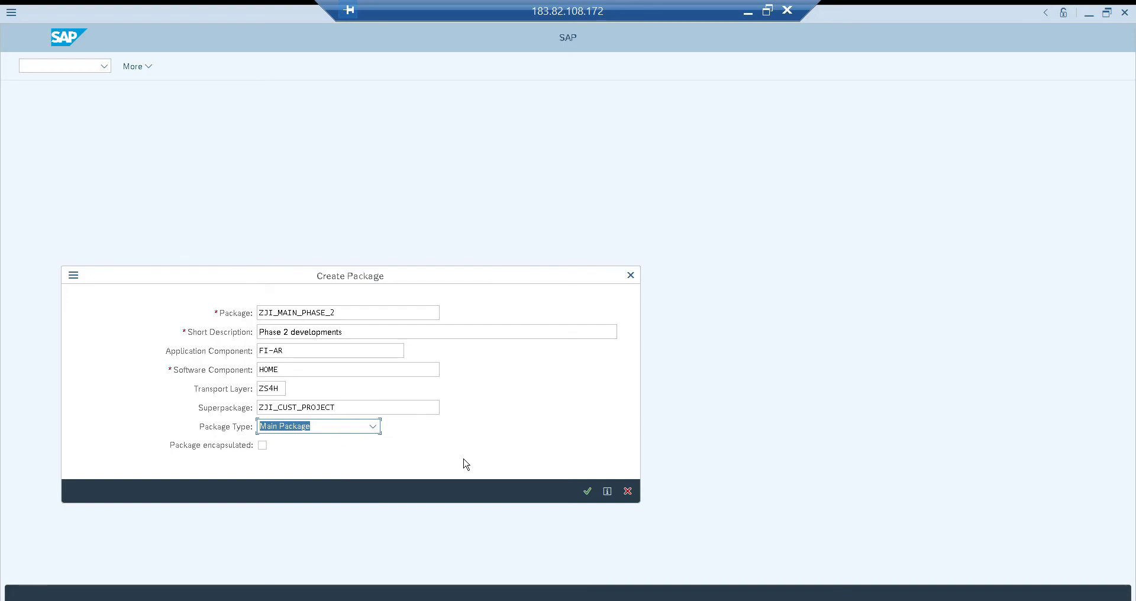
Create package ZJI_MAIN_PHASE_2 on workbench request S4HK902491 and return to the initial screen
click(587, 491)
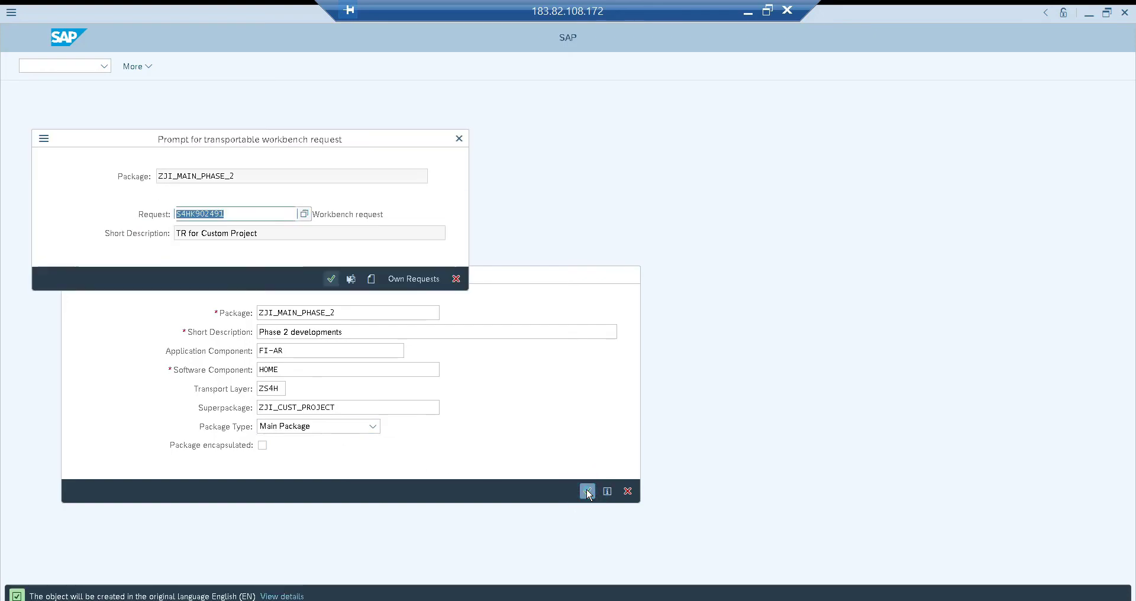
click(331, 279)
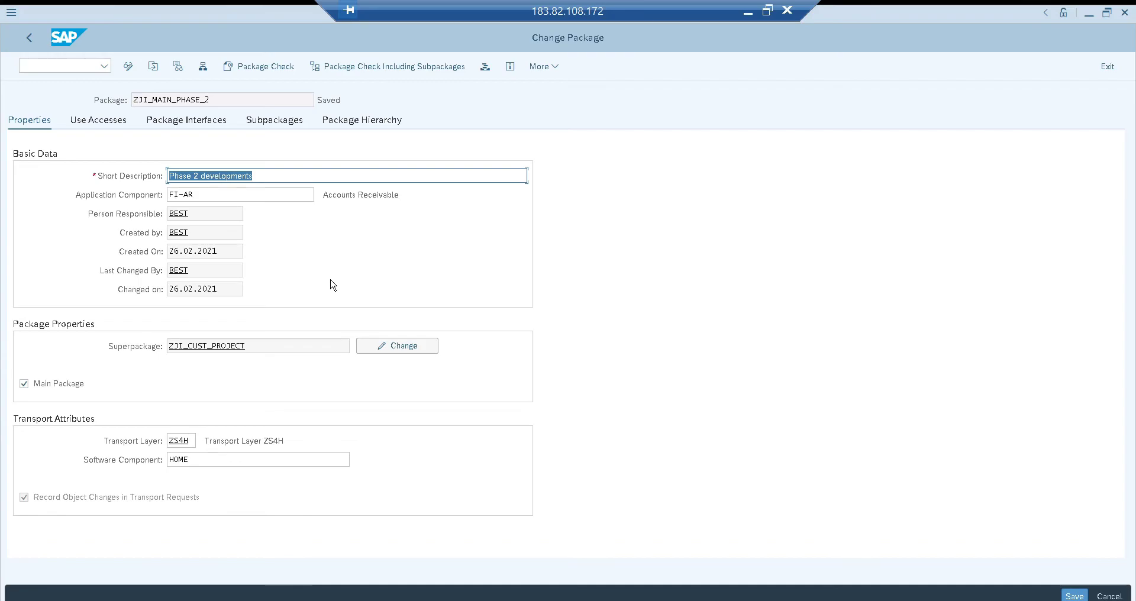
click(30, 40)
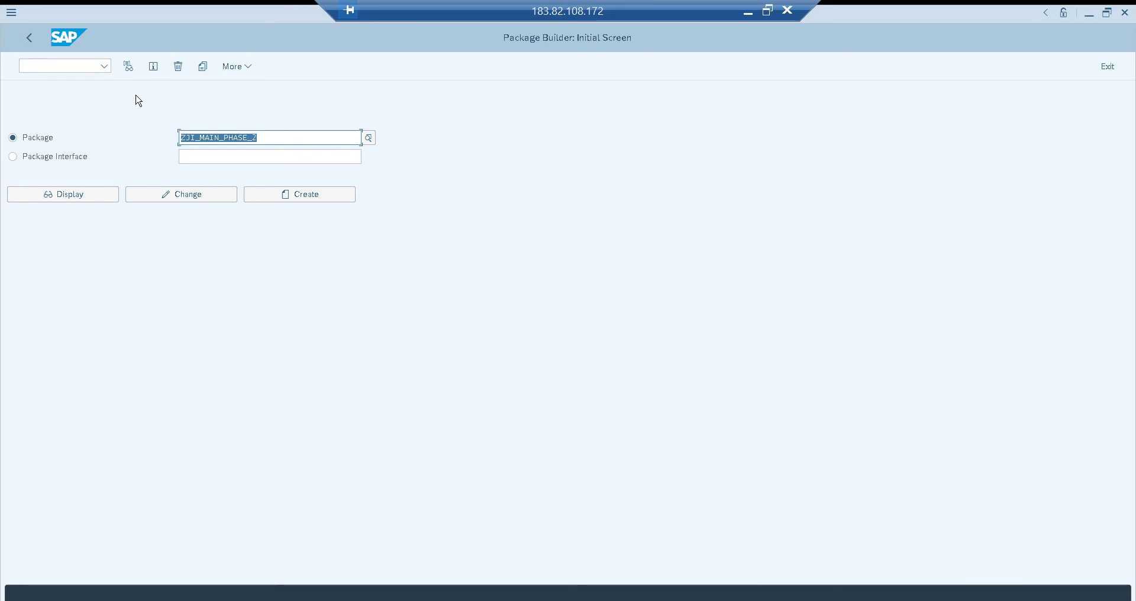
Display structure package ZJI_CUST_PROJECT and check which subpackages are assigned to it
key(BackSpace)
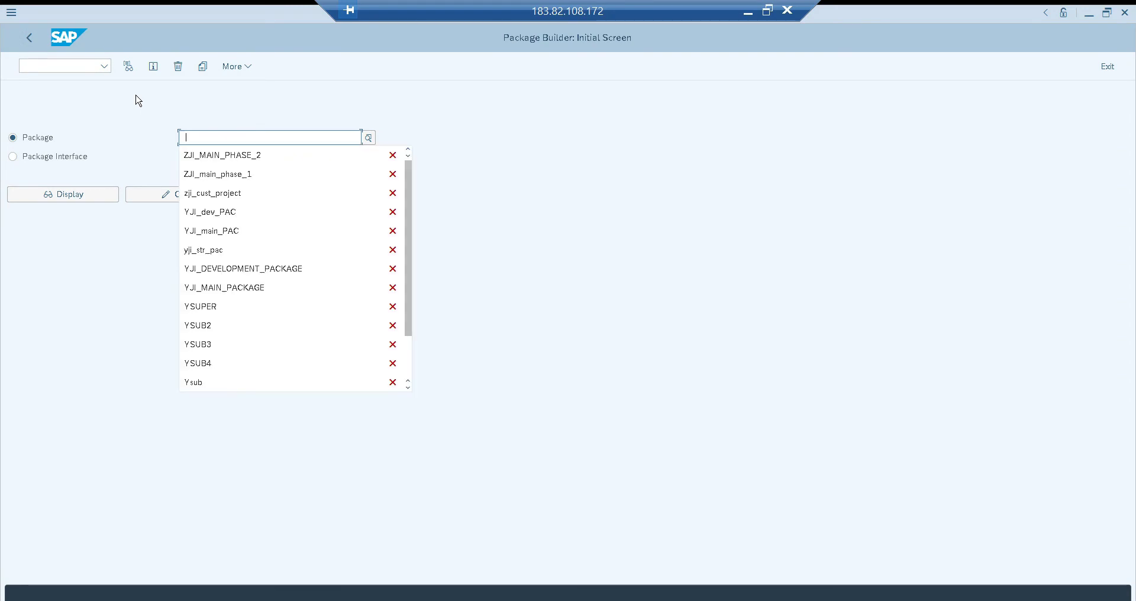
key(Down)
key(Down)
key(Down)
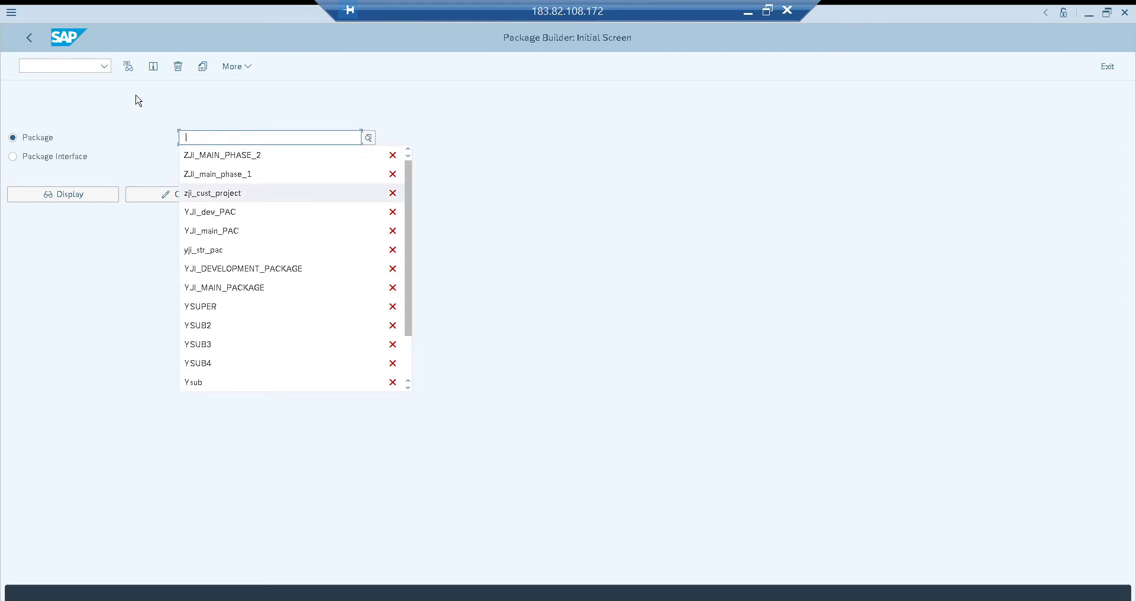
key(Return)
click(89, 198)
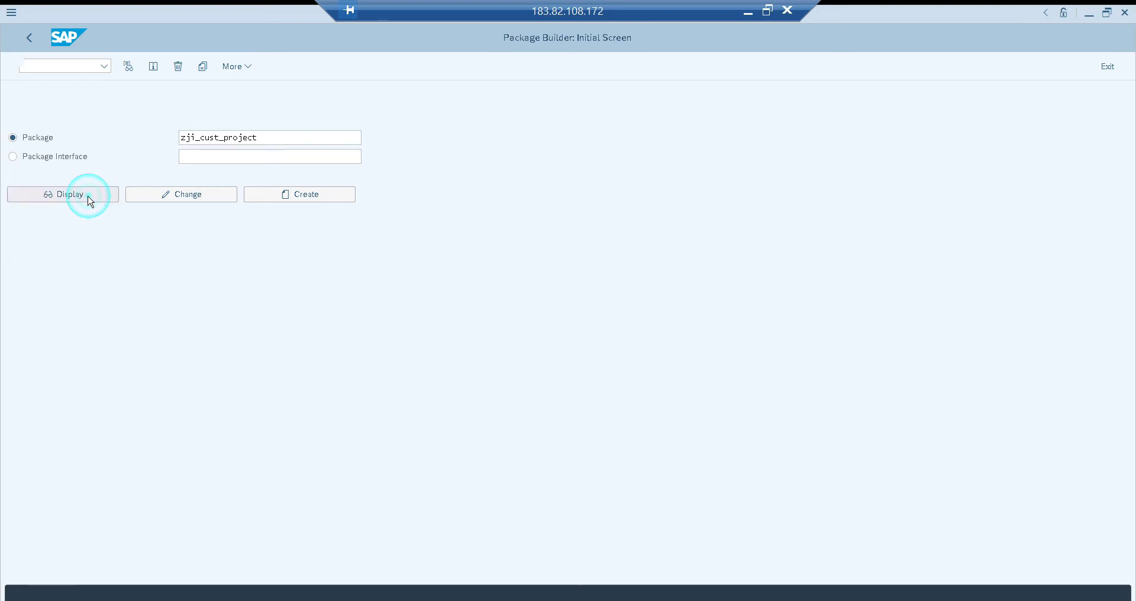
click(275, 124)
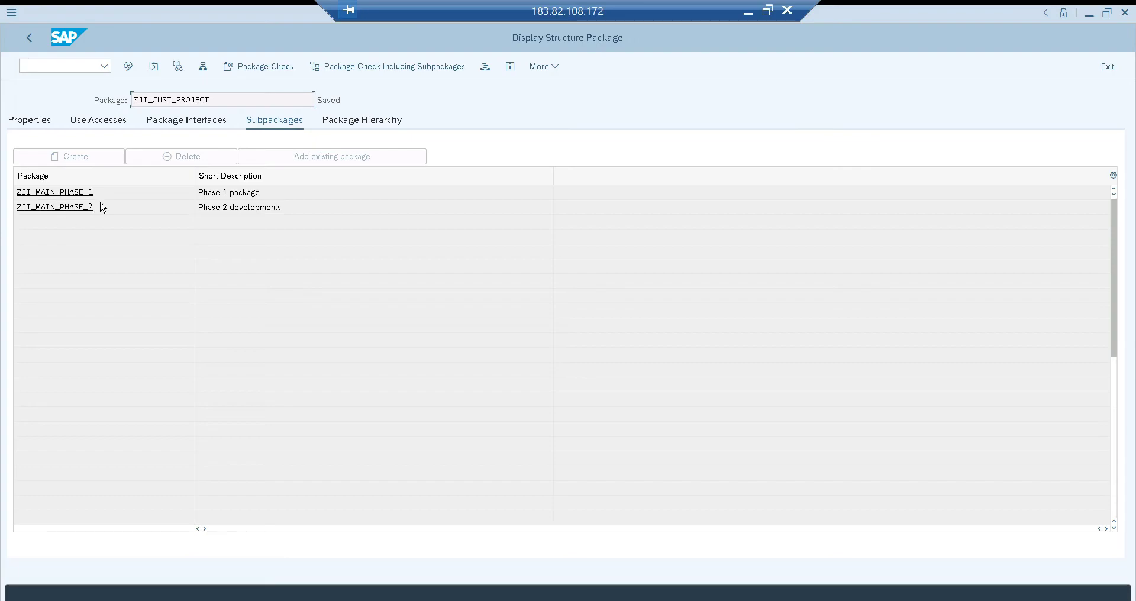
double_click(192, 100)
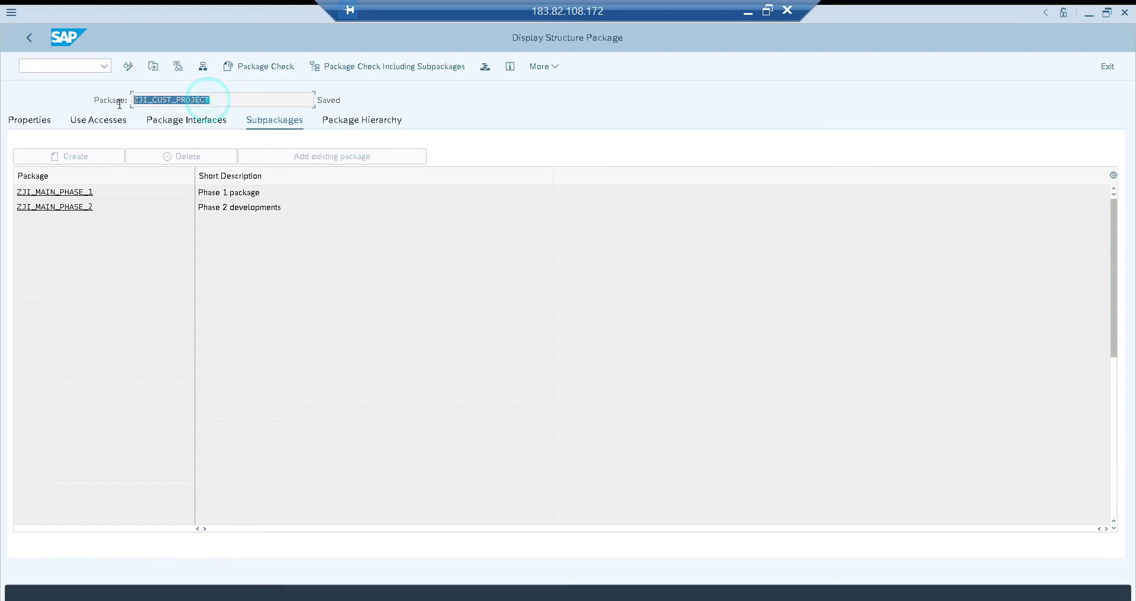
click(102, 192)
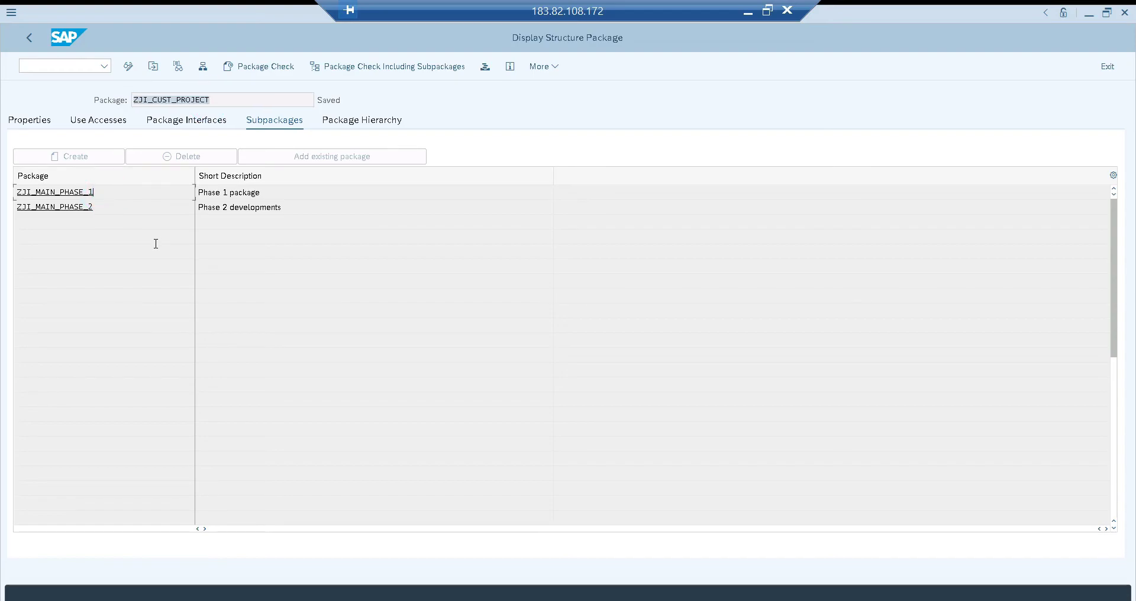
click(28, 39)
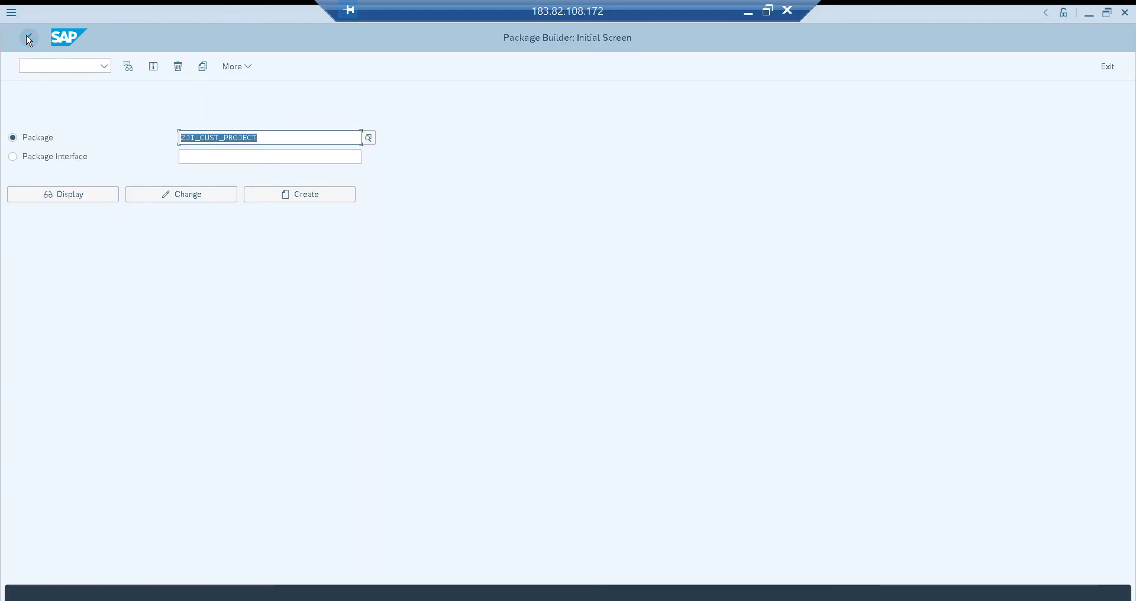
Leave the Package Builder and open the Object Navigator with transaction SE80
click(27, 37)
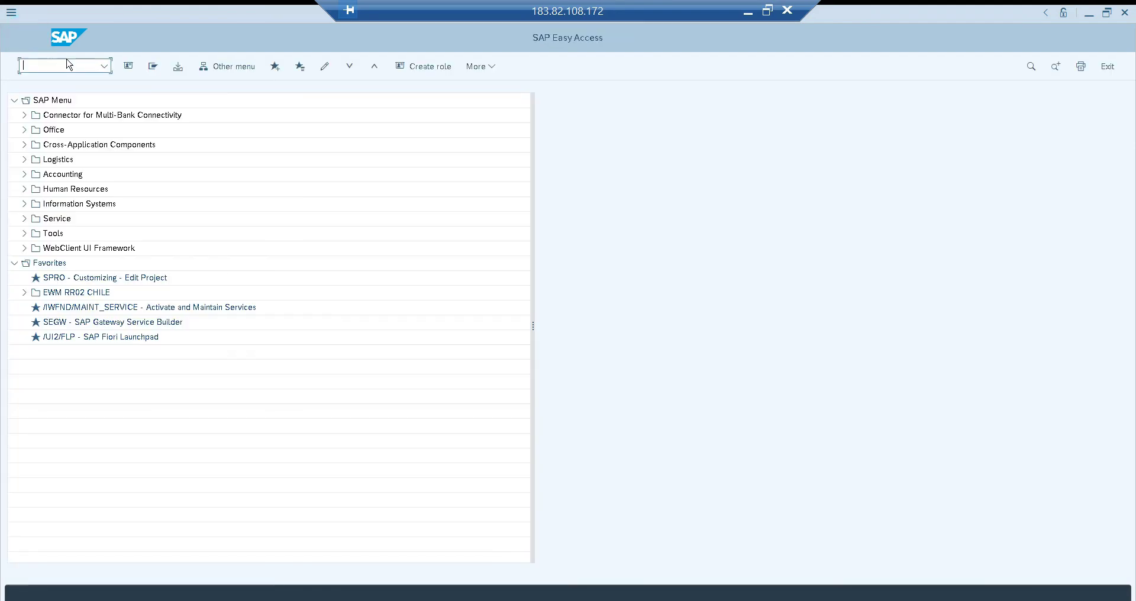
click(63, 69)
text(se80)
key(Return)
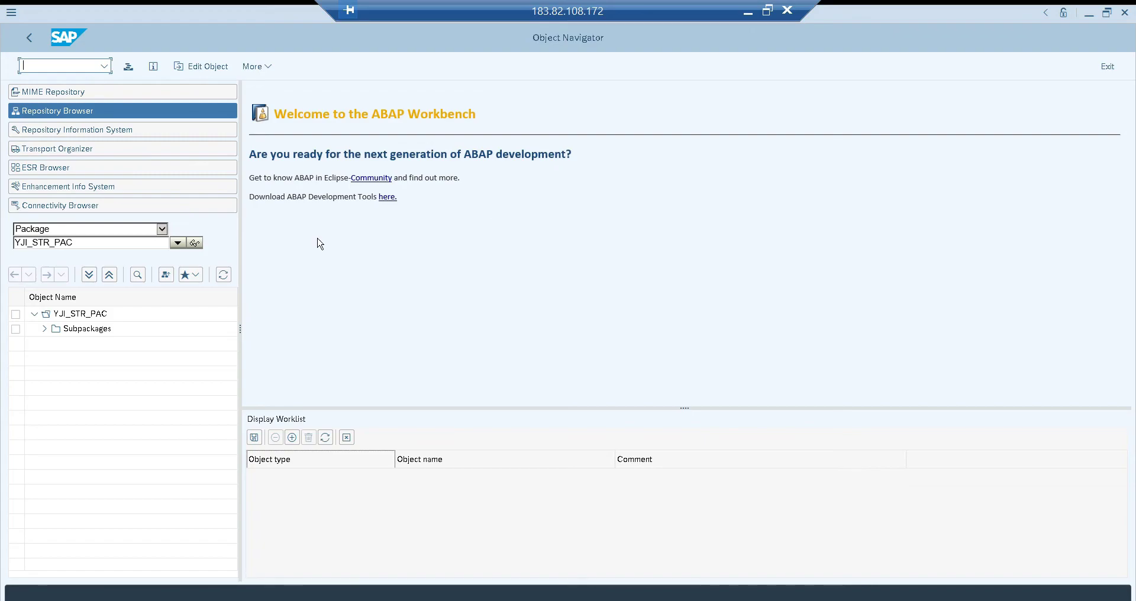
Display package ZJI_CUST_PROJECT in the Repository Browser
click(145, 244)
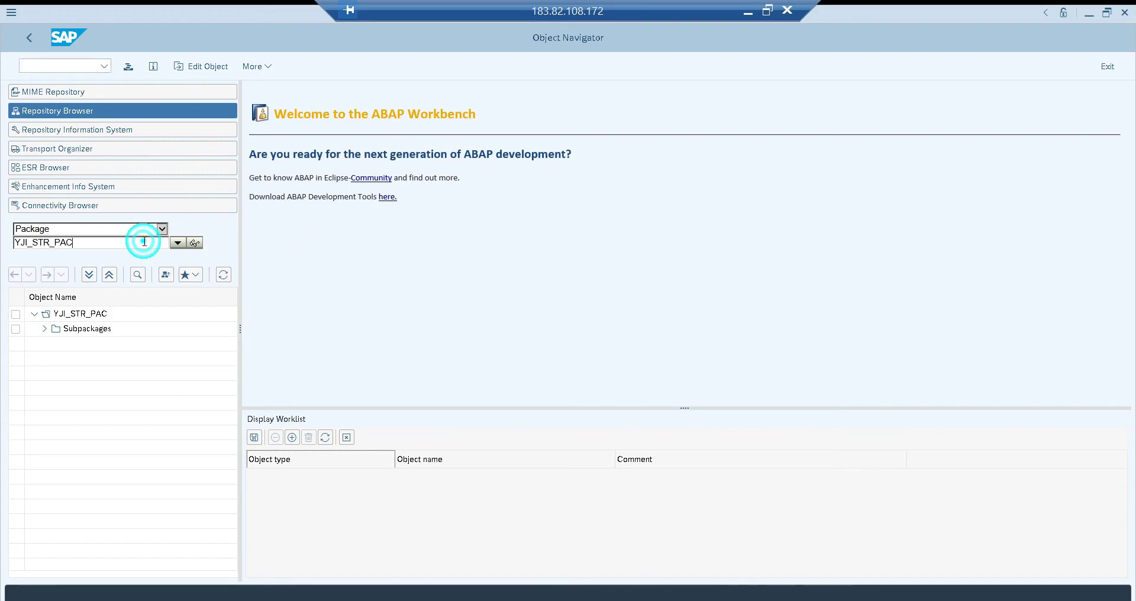
double_click(145, 243)
key(BackSpace)
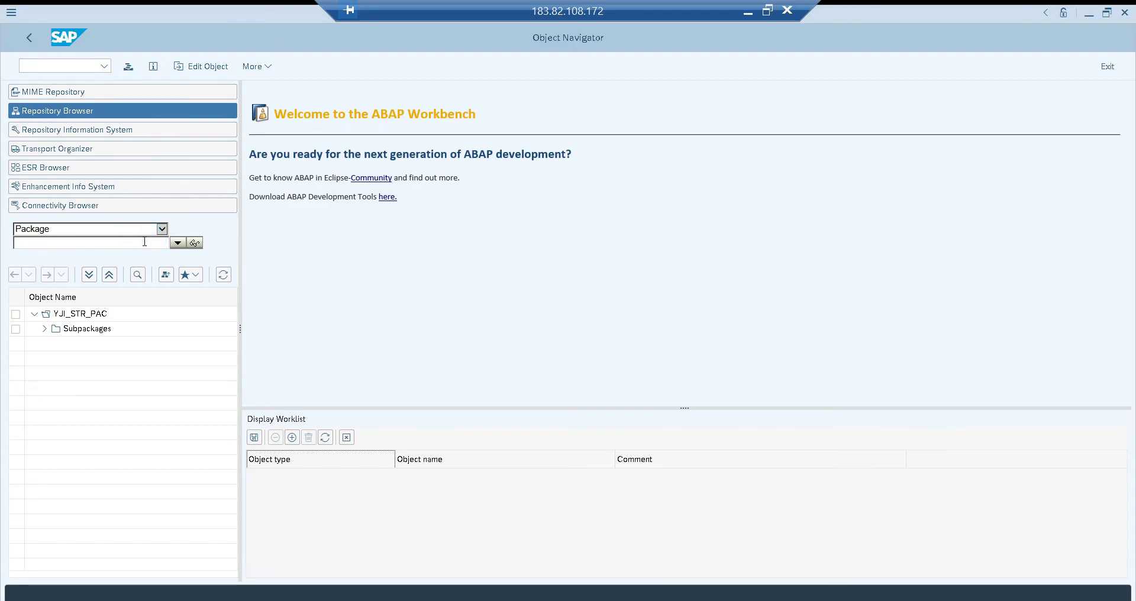
click(162, 229)
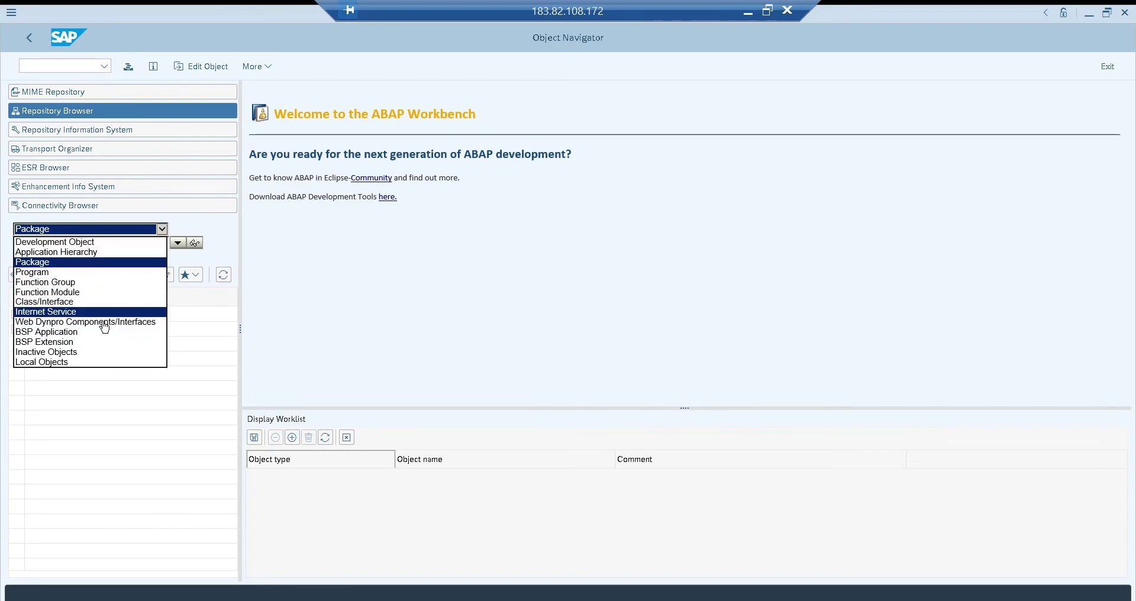
click(38, 264)
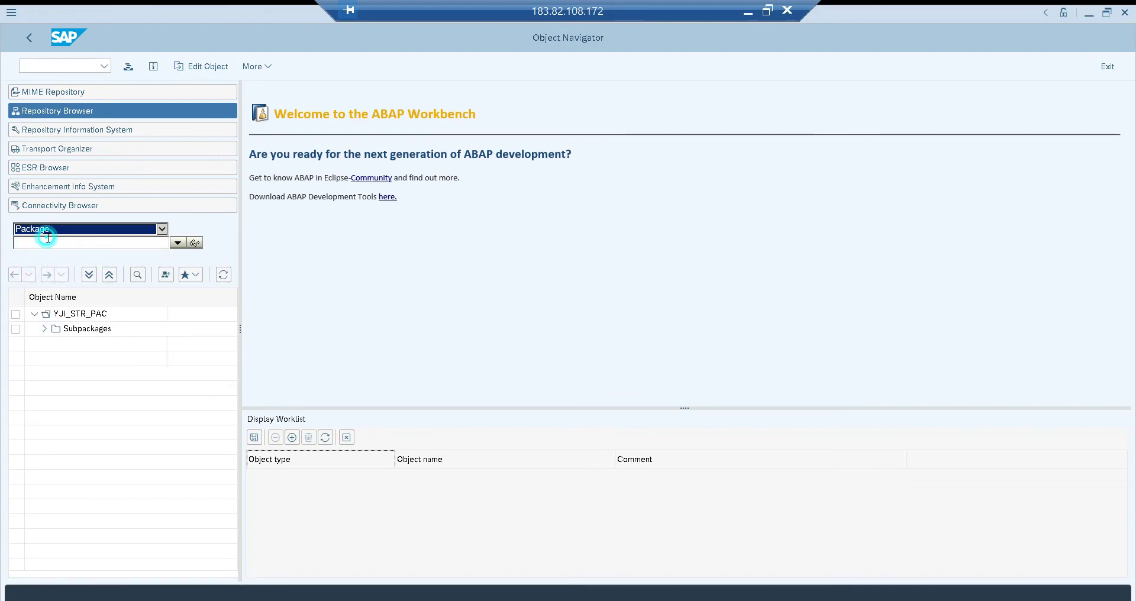
click(48, 239)
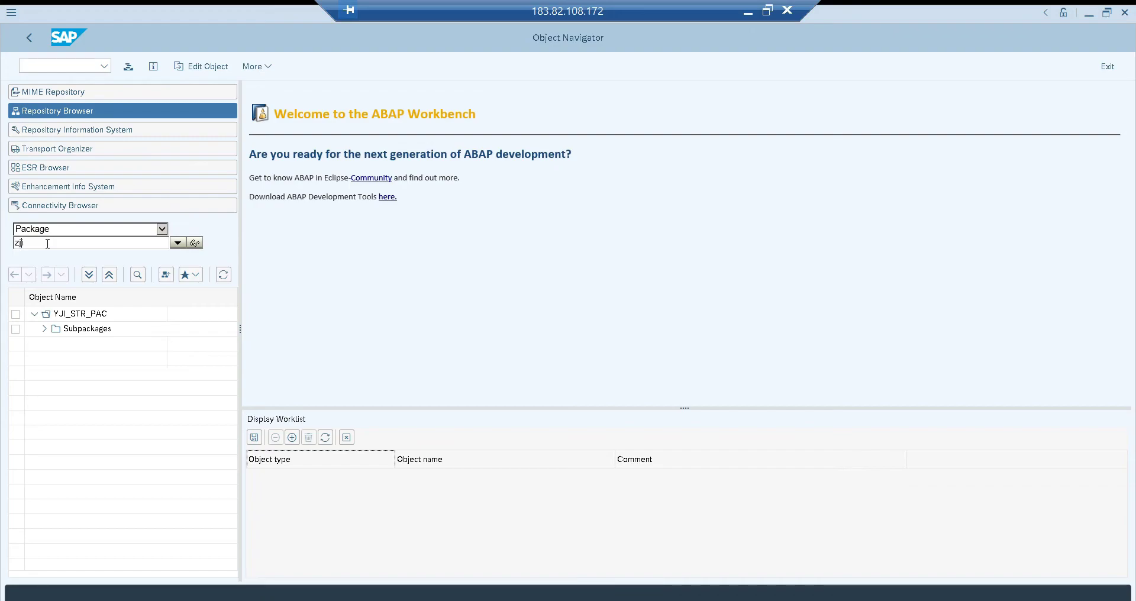
text(zji_cust_project)
key(Return)
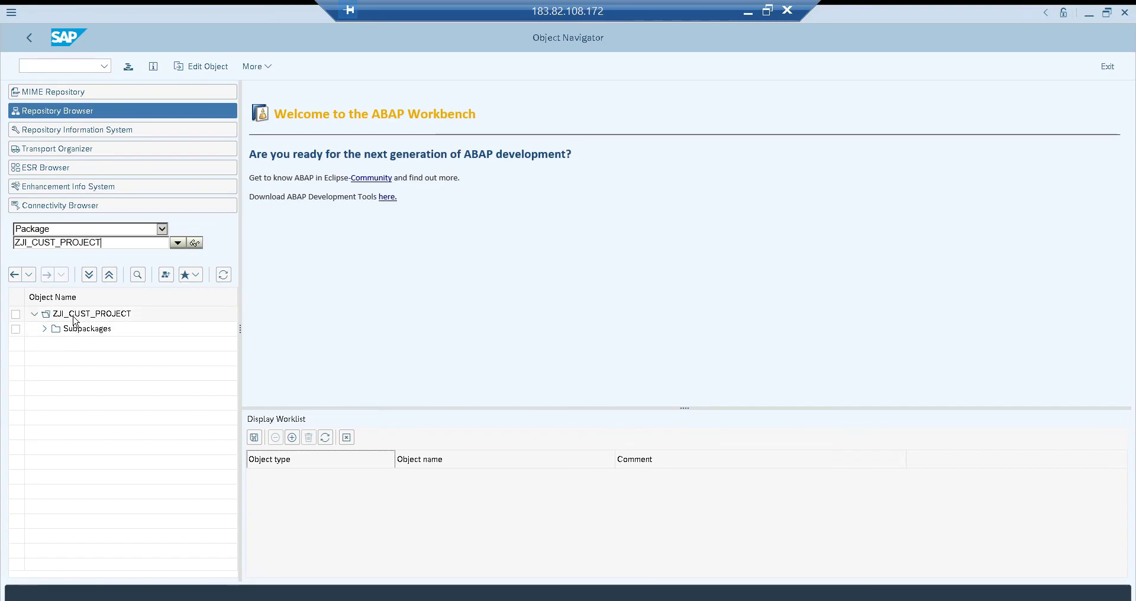
Expand the subpackages of ZJI_CUST_PROJECT and check the contents of both main packages
click(45, 329)
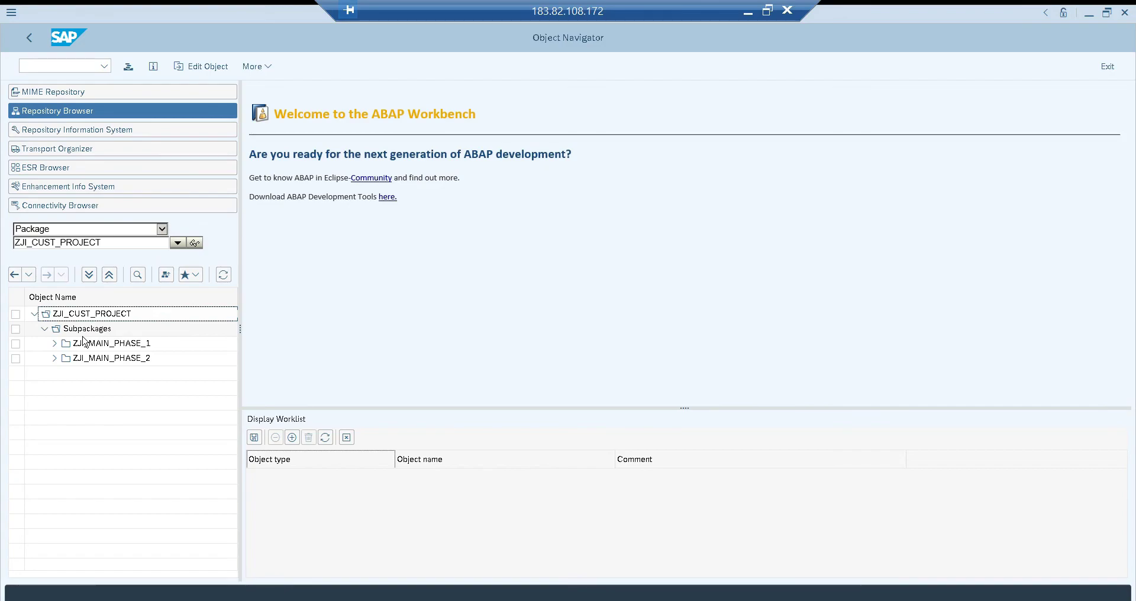
click(54, 344)
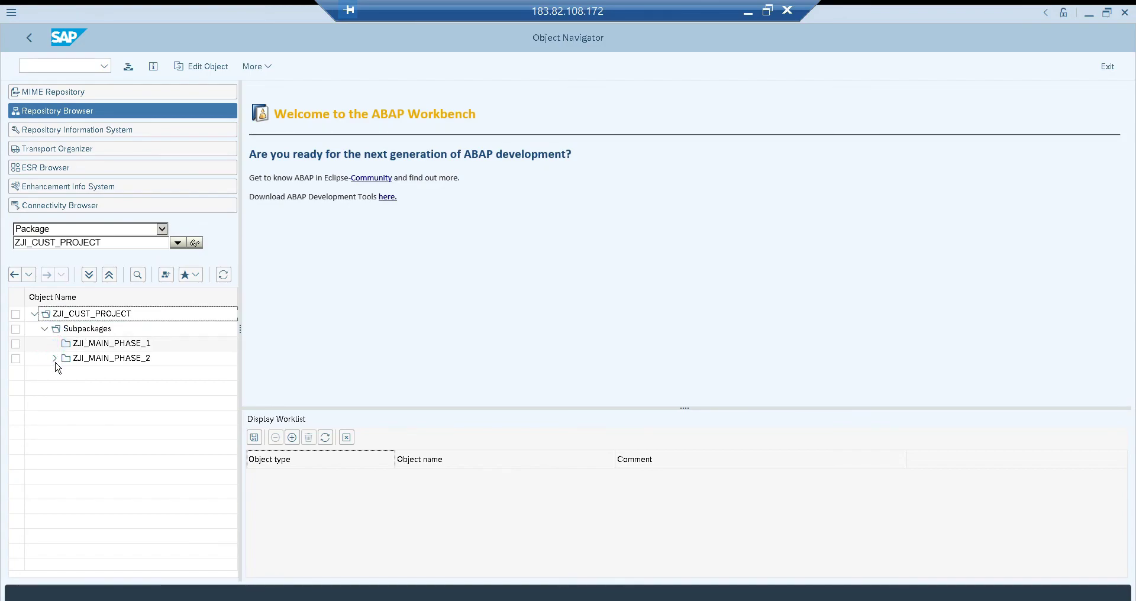
click(55, 358)
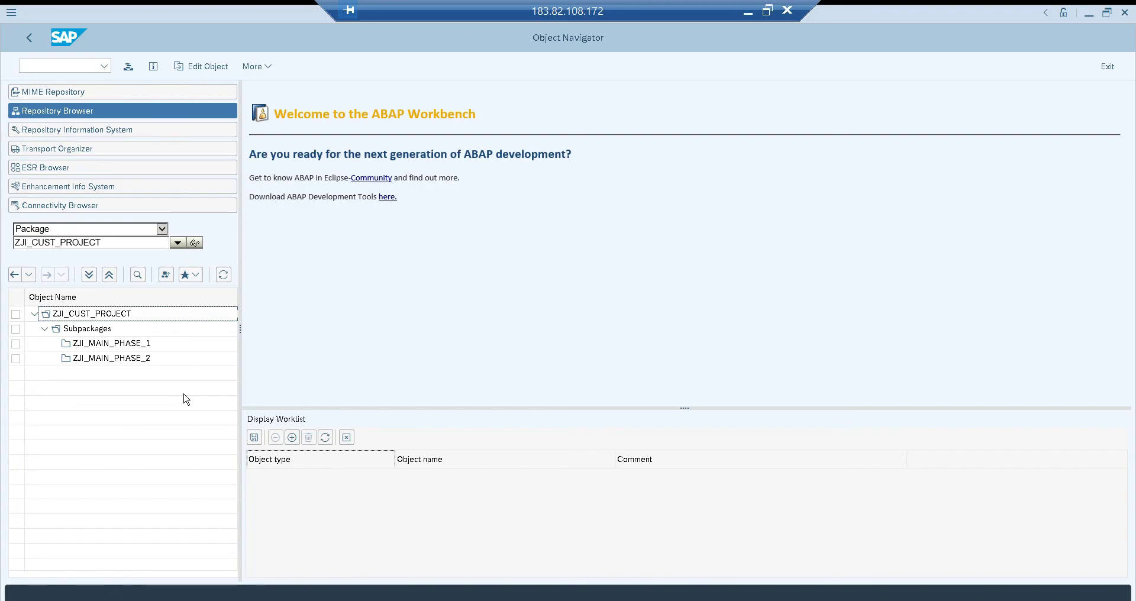
Start a new package under ZJI_MAIN_PHASE_1 and enter zji_mm_object as its name
click(142, 346)
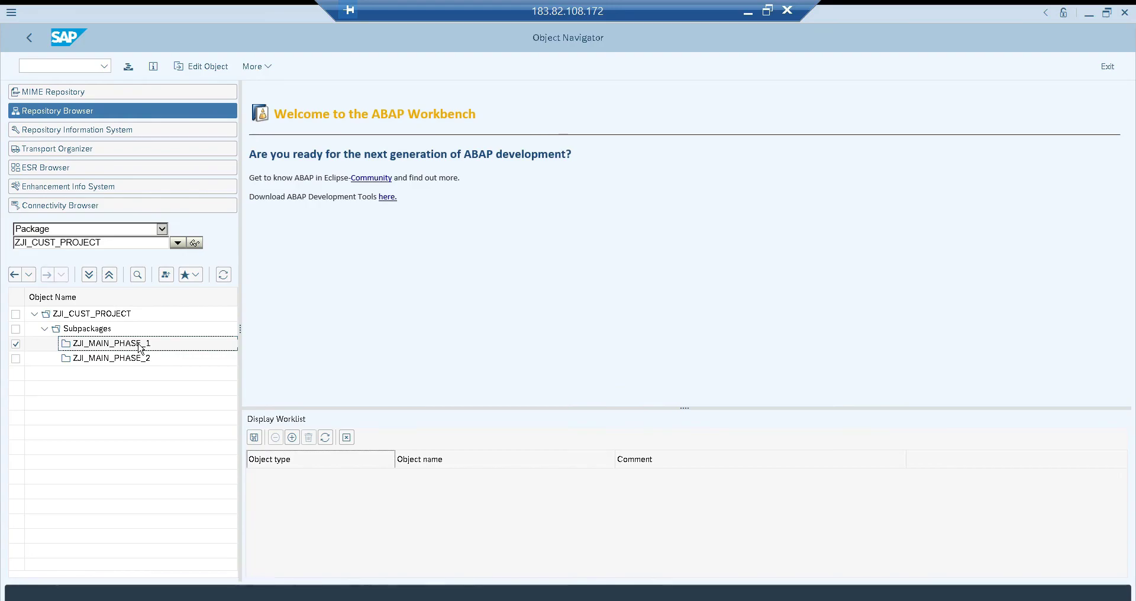
right_click(141, 346)
click(156, 356)
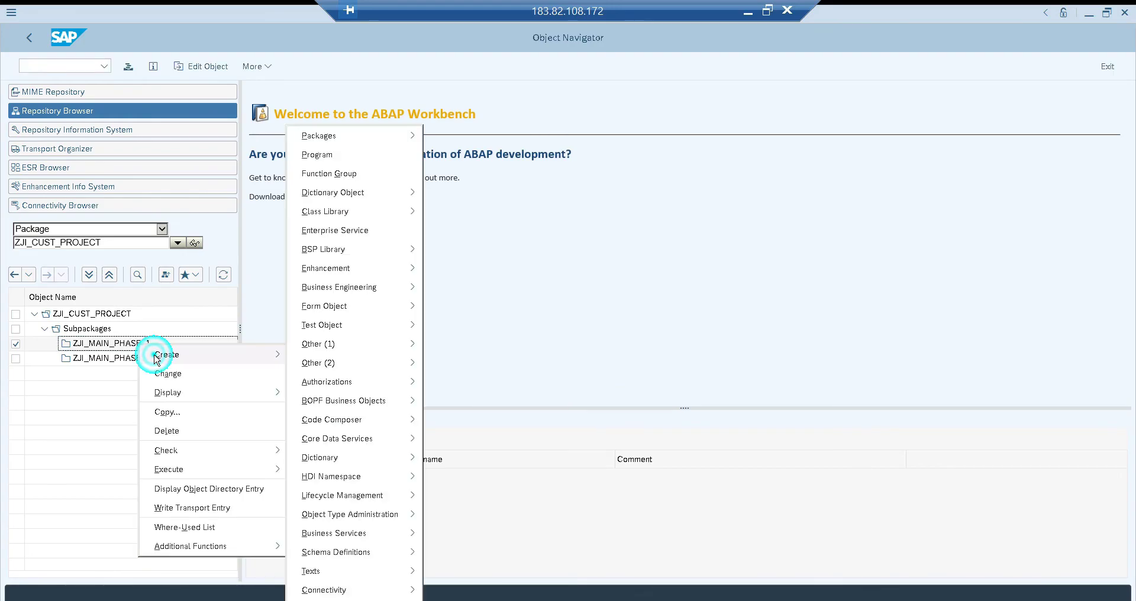
click(345, 135)
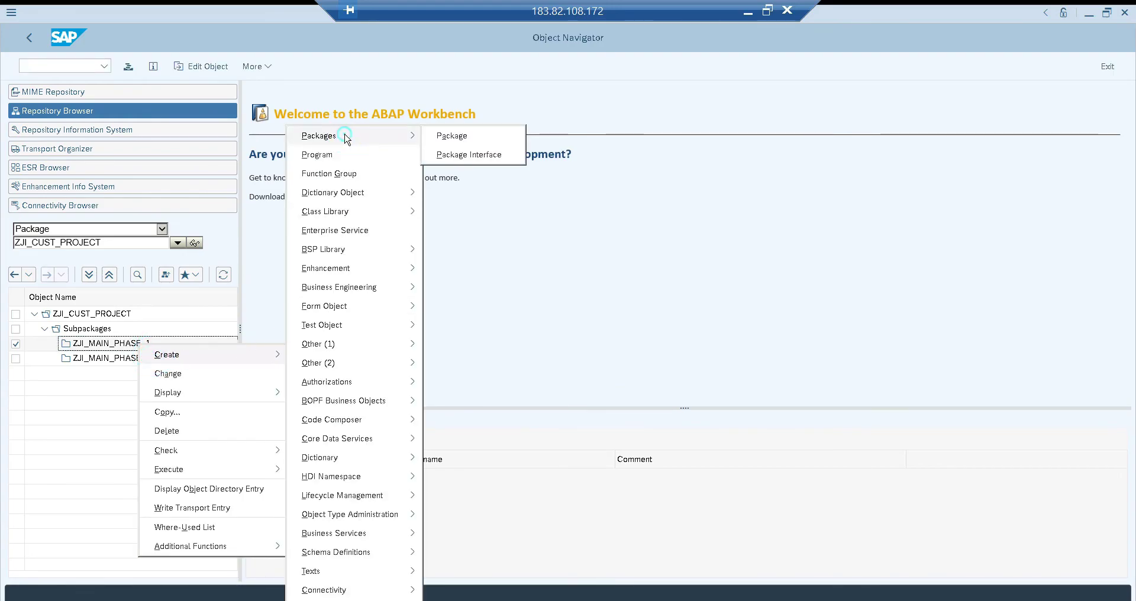
click(443, 137)
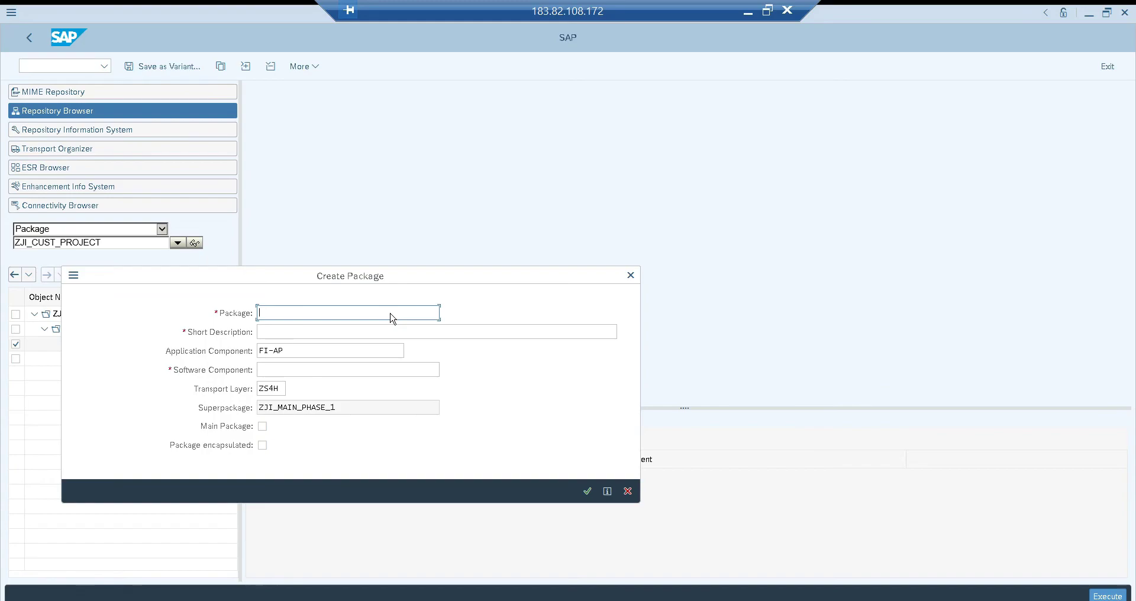
text(zji_mm_o)
text(bject)
key(Tab)
Describe the package as Material Management objects and look through the available application components
text(Mater)
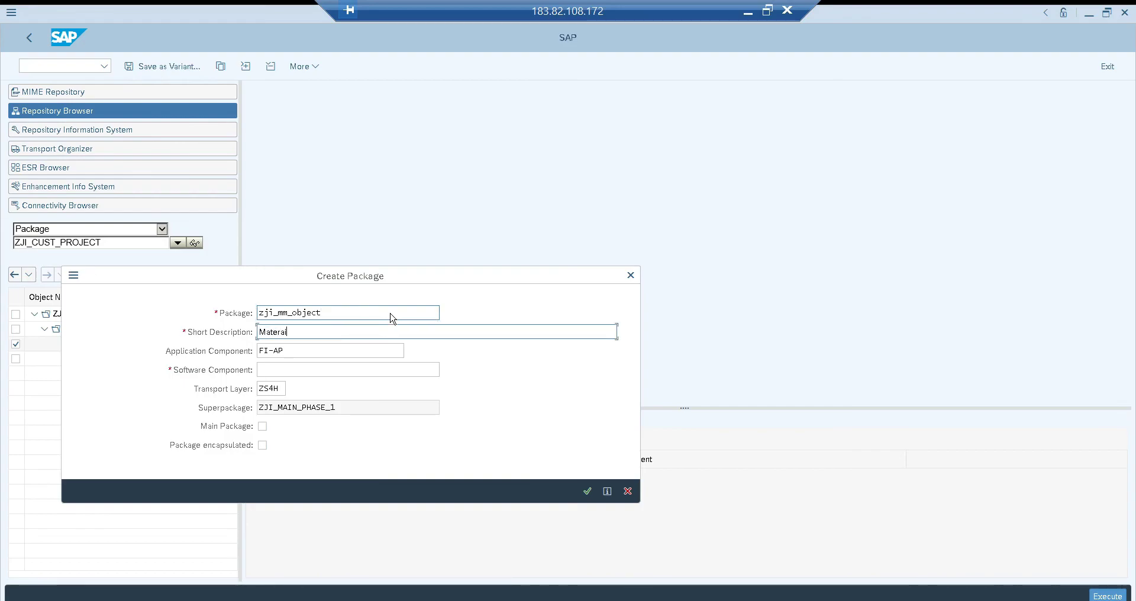
text(ial Management objects)
key(Tab)
key(F4)
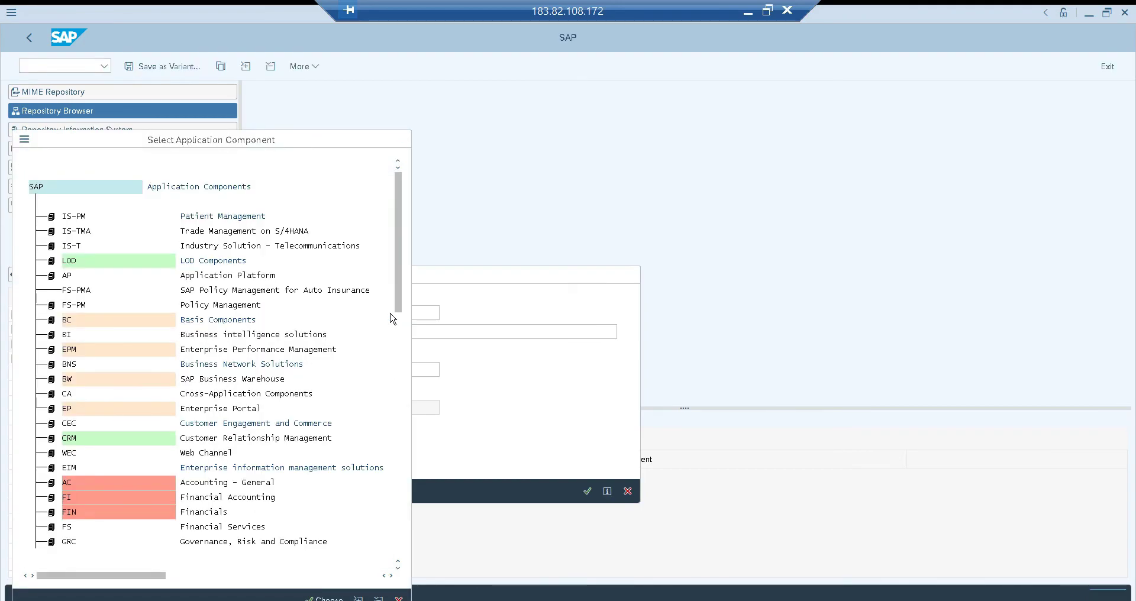
key(Escape)
Change the name of the new package to zji_fi_objects
key(shift+Tab)
key(shift+Tab)
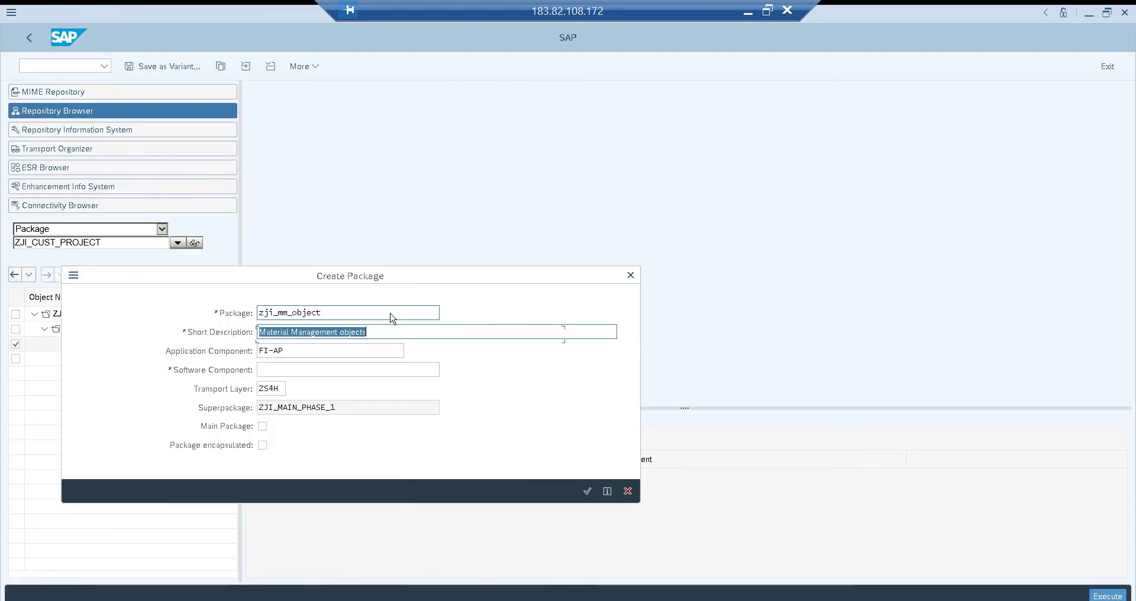
key(End)
key(Left)
key(Left)
key(Left)
key(Left)
key(BackSpace)
key(BackSpace)
text(fi)
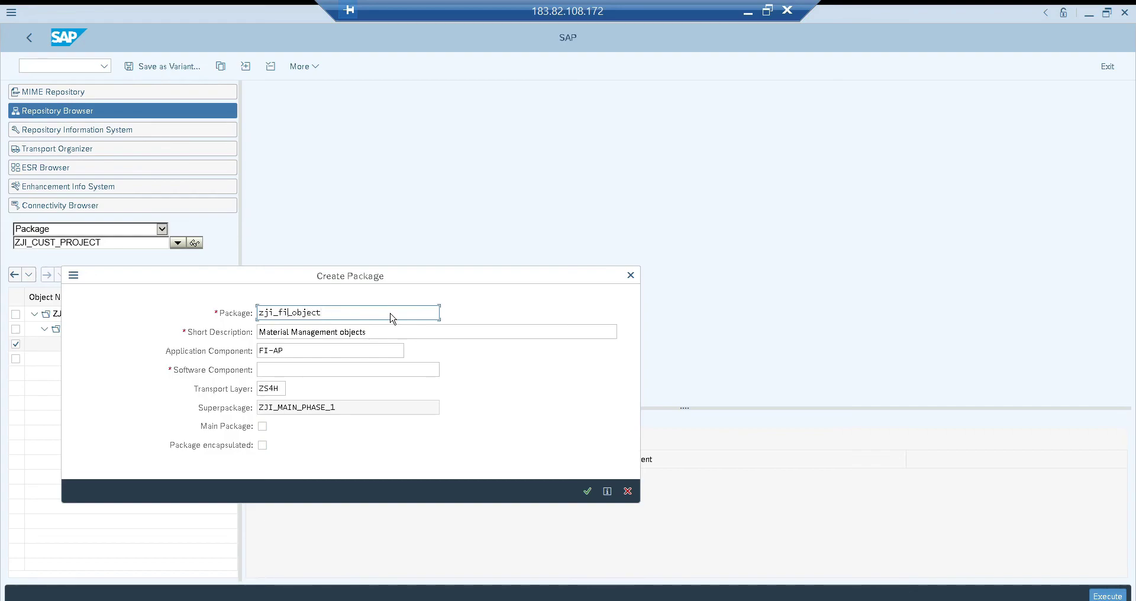
key(Tab)
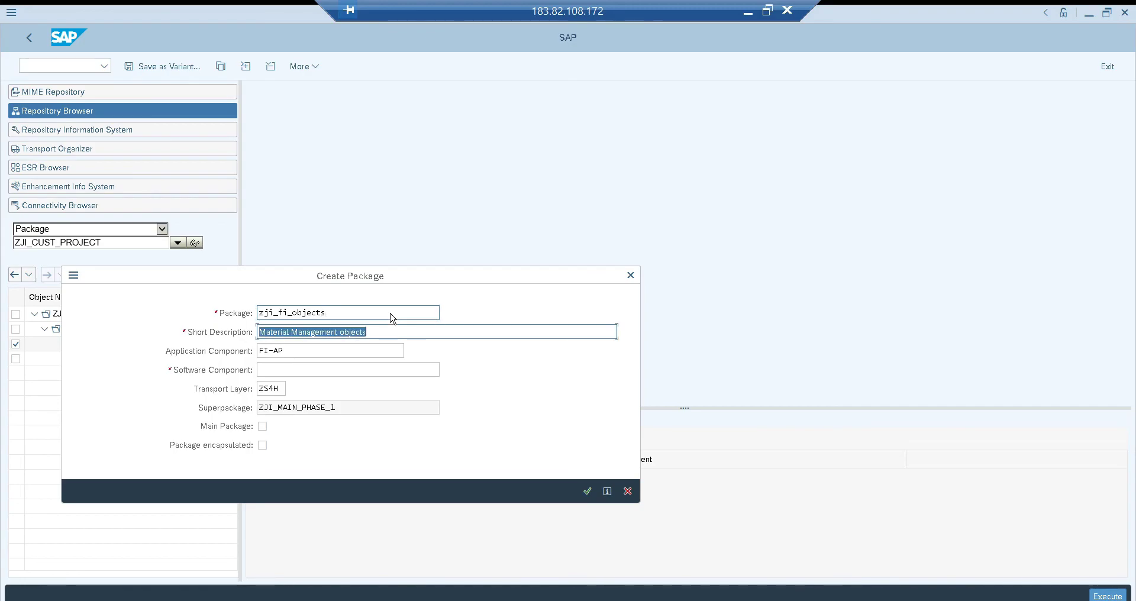
Set the package's short description to Finance Object AP and its software component to HOME
text(Finance )
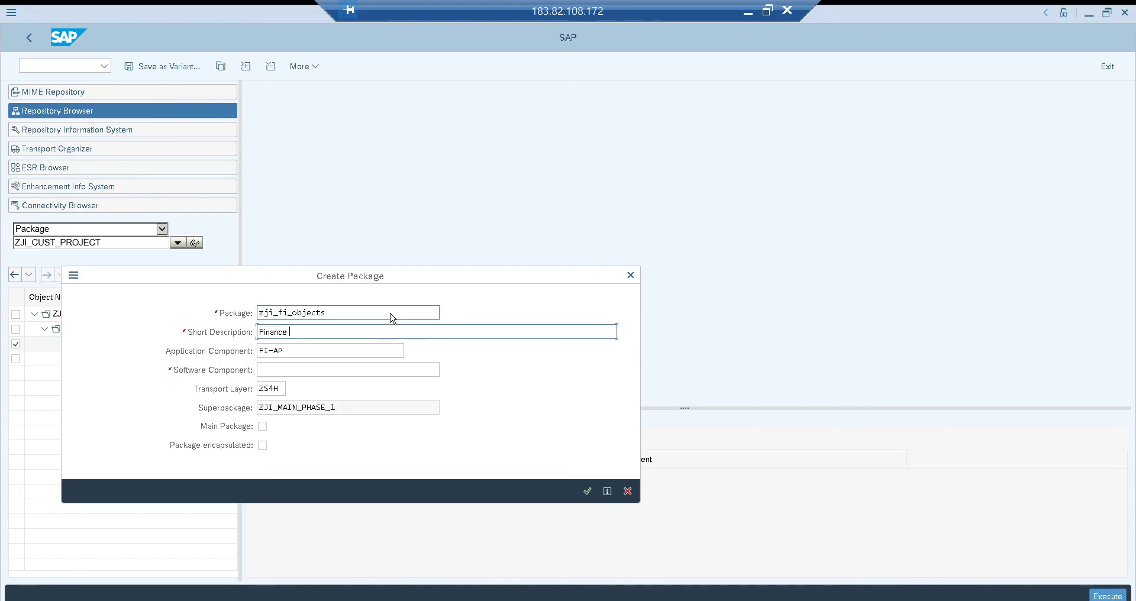
text(Object AP)
key(Tab)
key(Tab)
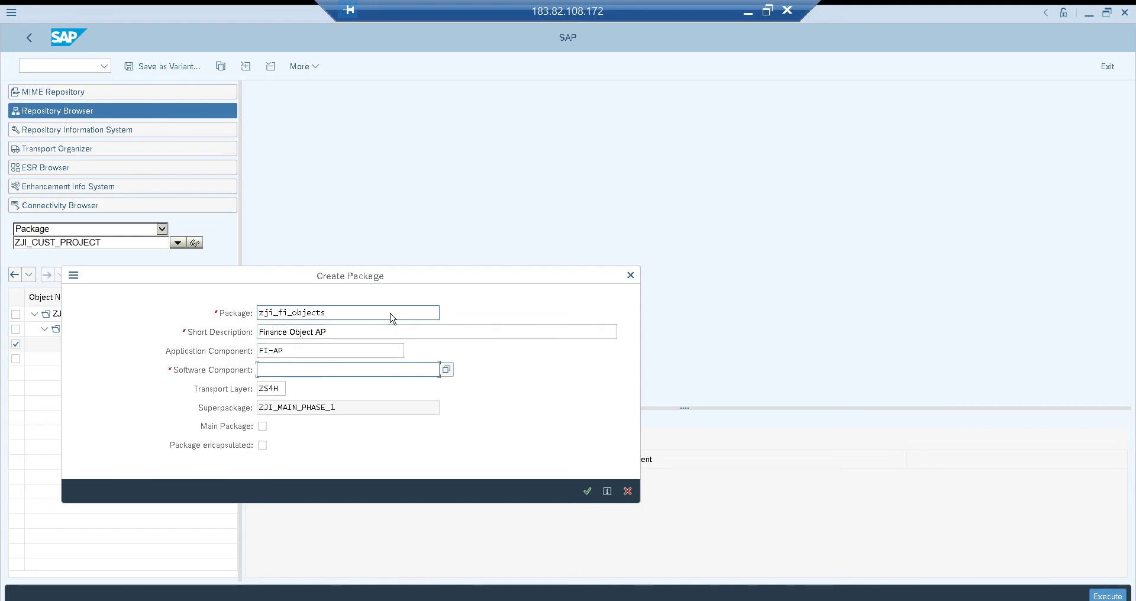
text(HOME)
key(Tab)
key(Tab)
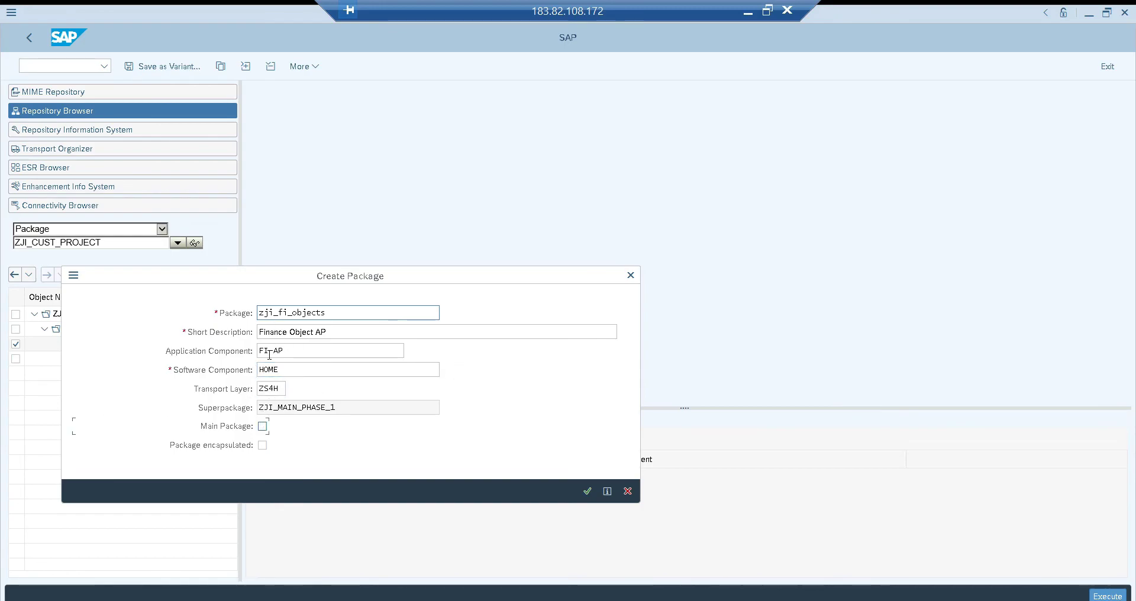
Confirm the creation of package ZJI_FI_OBJECTS under superpackage ZJI_MAIN_PHASE_1
drag(296, 278, 454, 225)
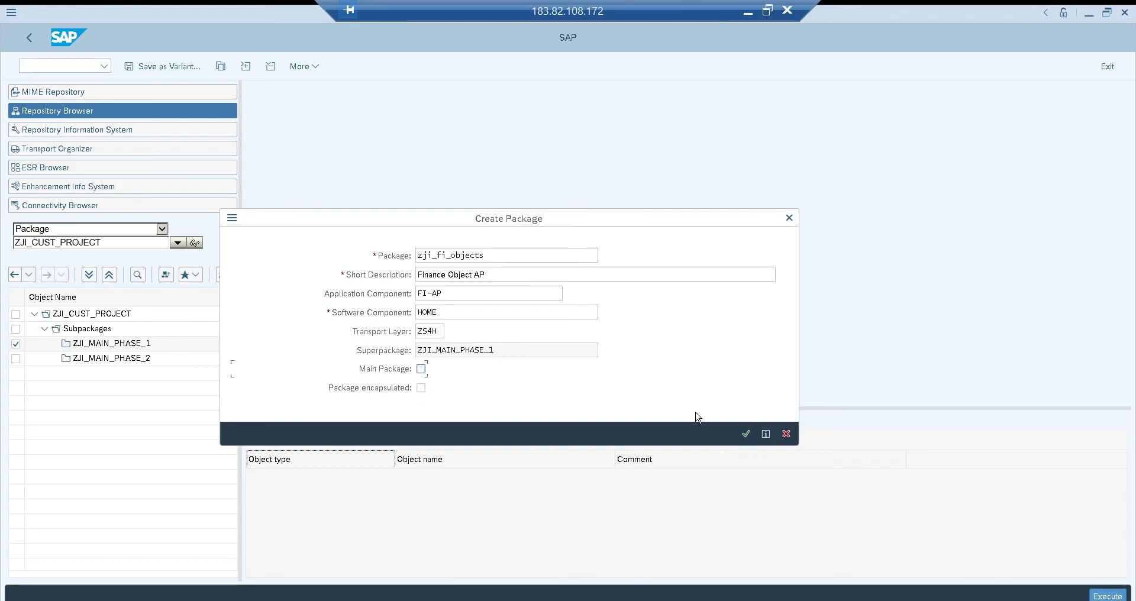
click(747, 435)
click(332, 279)
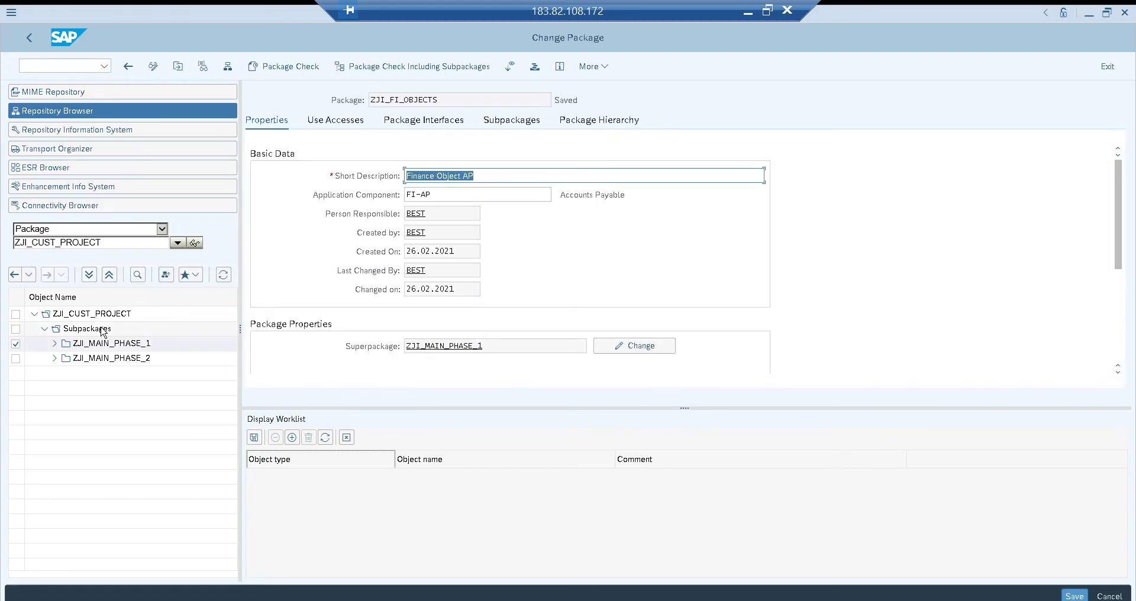
Expand ZJI_MAIN_PHASE_1 down to ZJI_FI_OBJECTS and examine the package hierarchy level by level
click(54, 343)
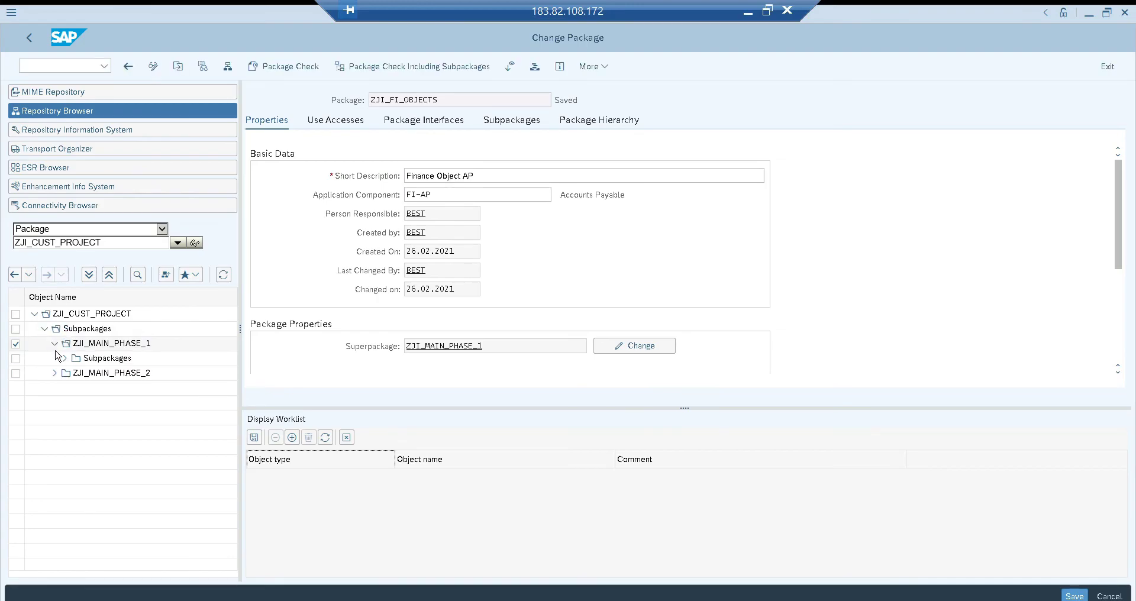
click(64, 358)
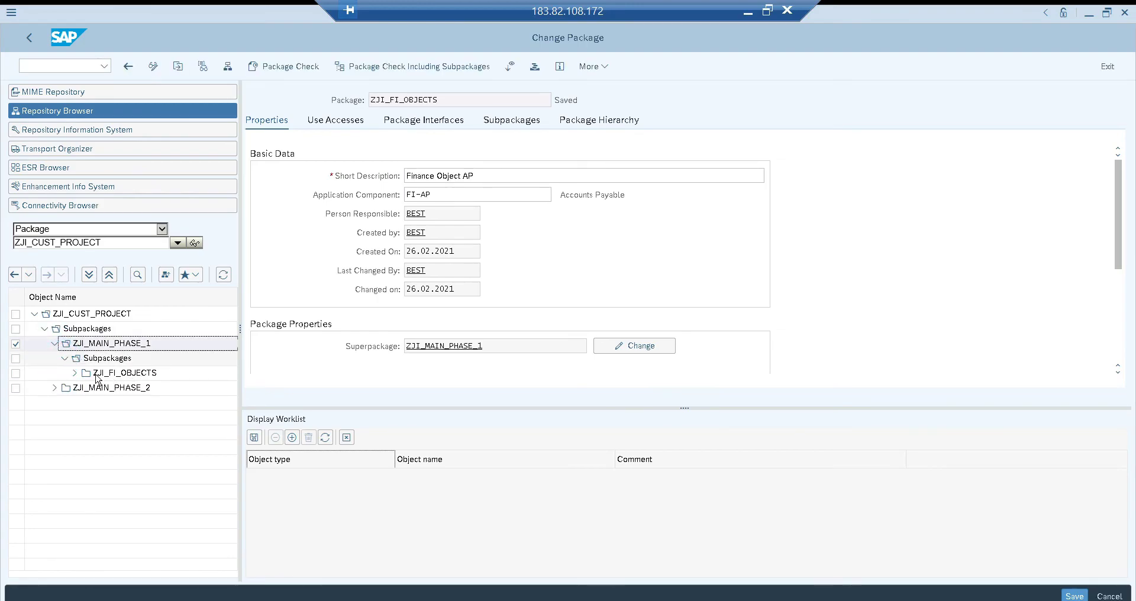
click(75, 374)
click(84, 312)
click(100, 341)
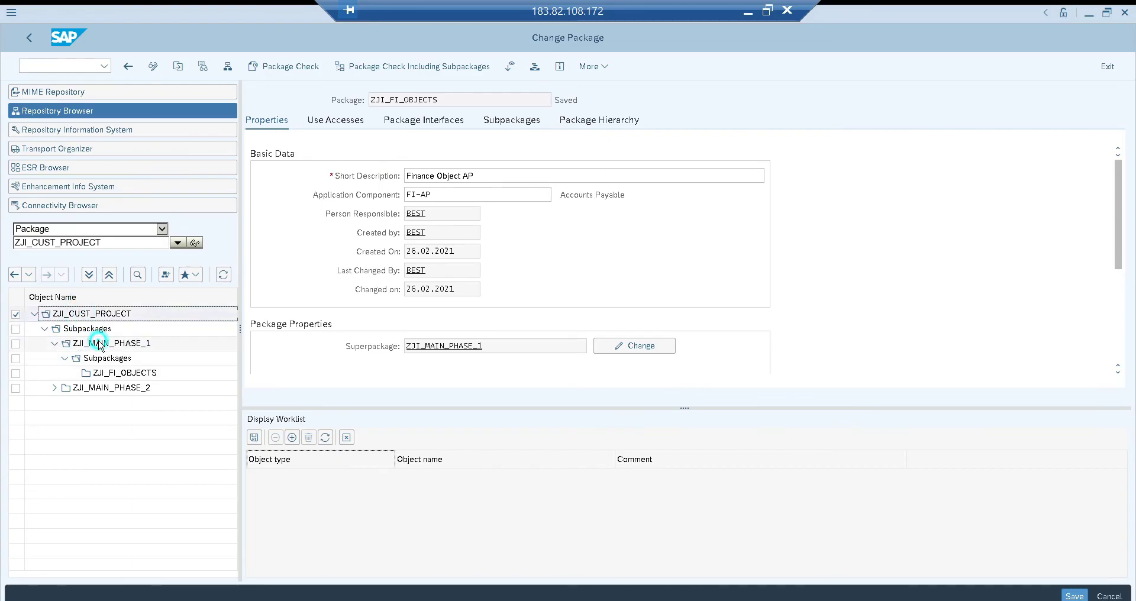
click(113, 374)
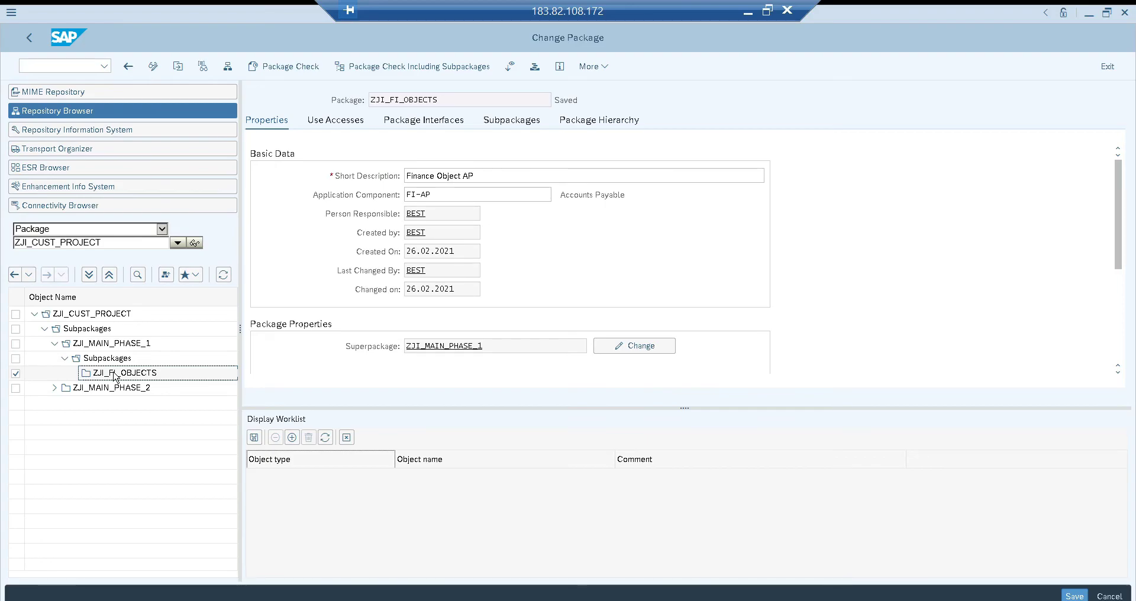
click(114, 343)
click(106, 316)
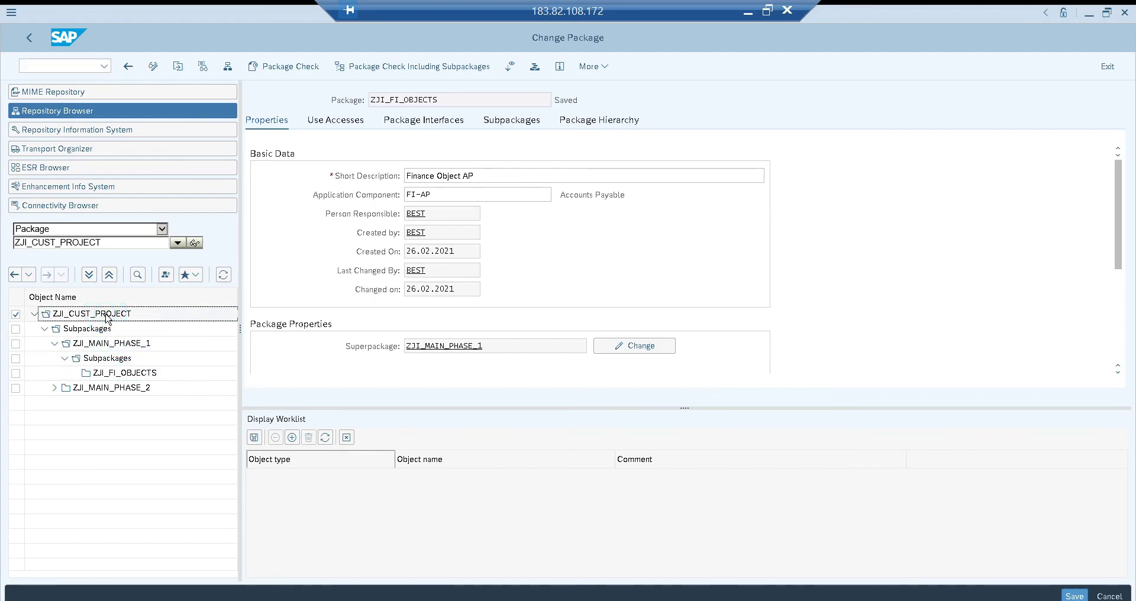
Create program ZJI_prog1 from package ZJI_MAIN_PHASE_1 and save its default attributes as an executable program
right_click(118, 345)
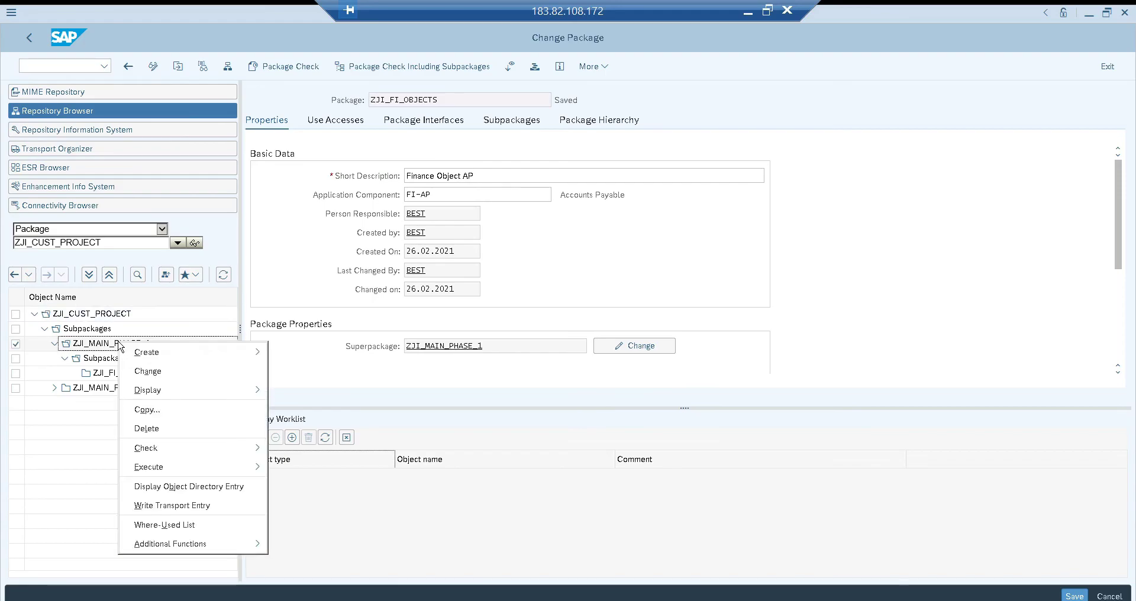
mouse_move(145, 352)
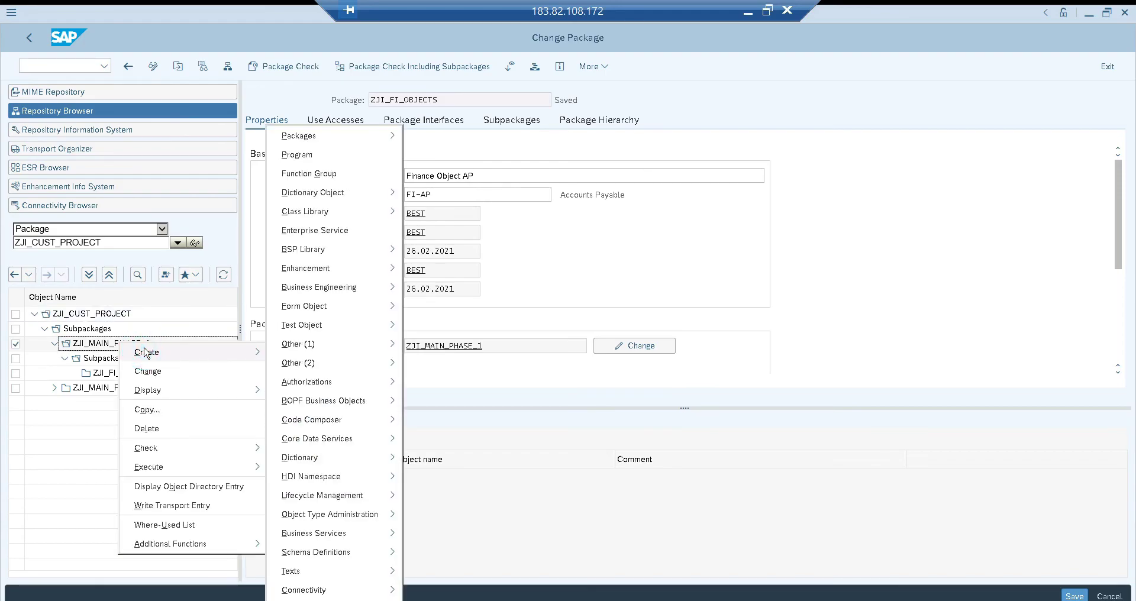
click(303, 156)
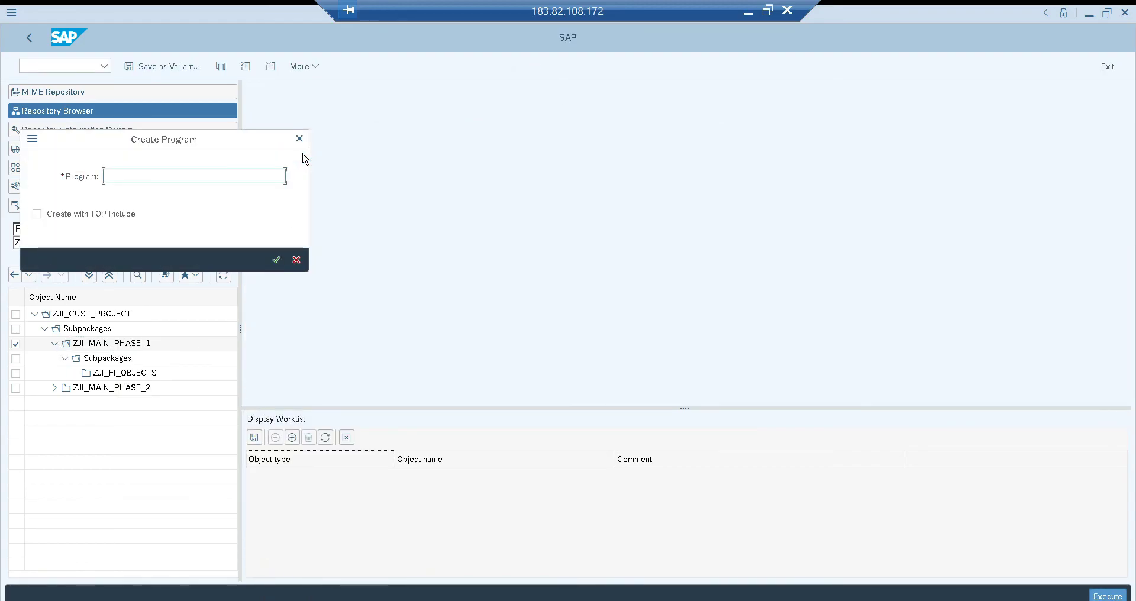
text(ZJI_prog1)
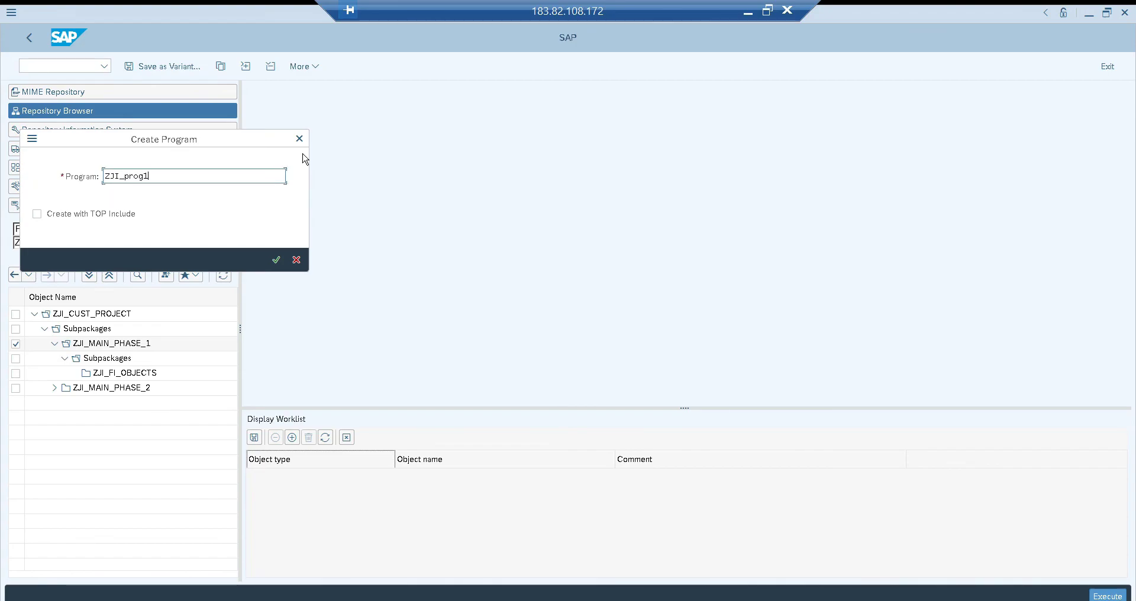
key(Return)
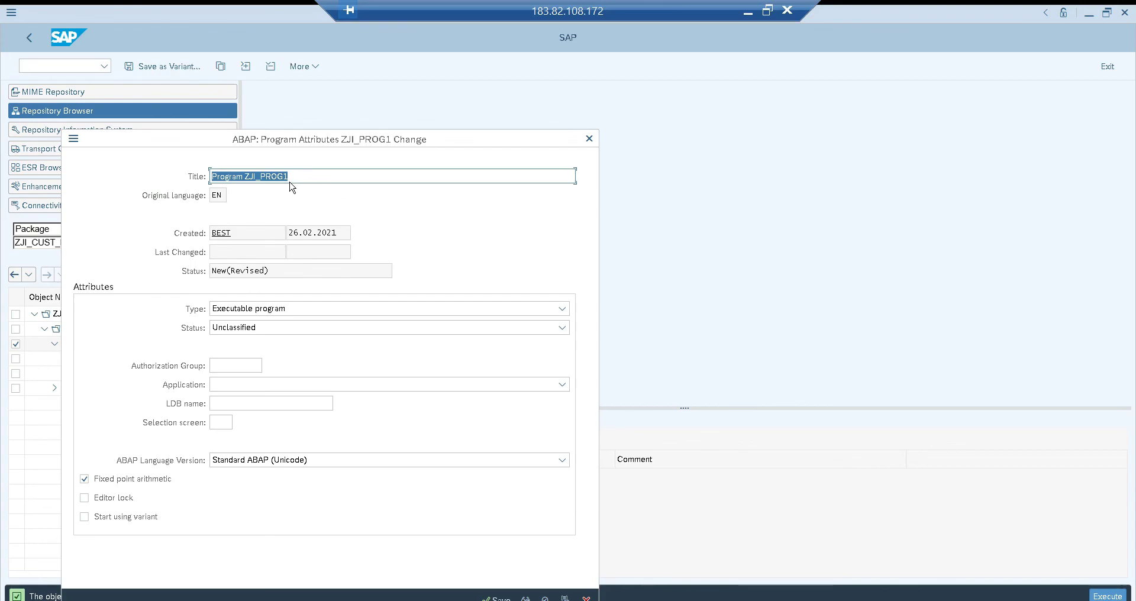
click(499, 597)
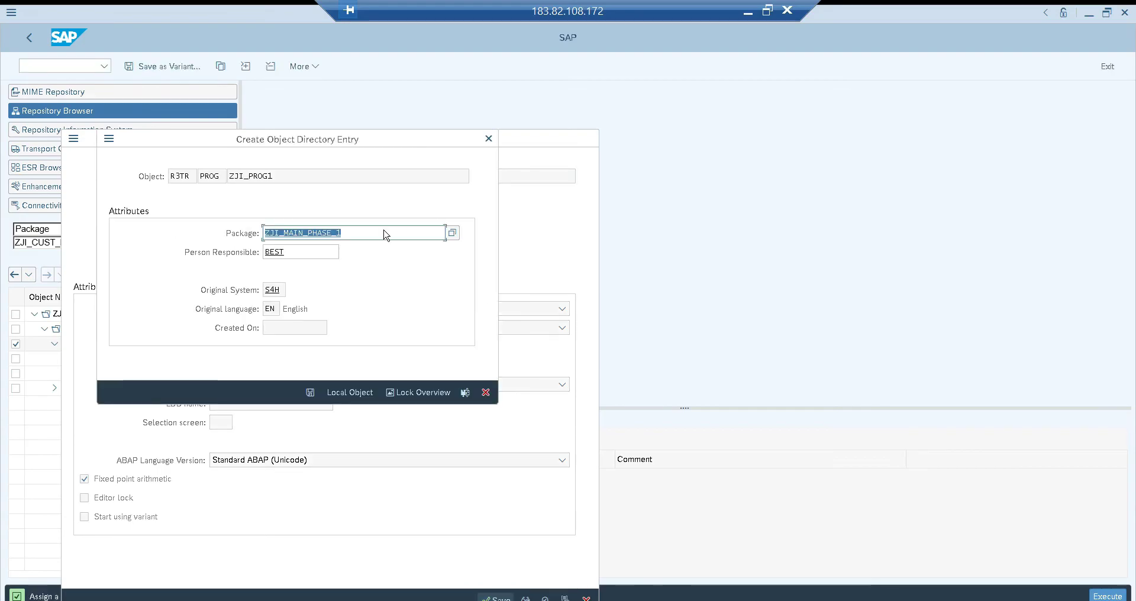
Try to save the program's object directory entry in package ZJI_MAIN_PHASE_1
drag(356, 146, 599, 129)
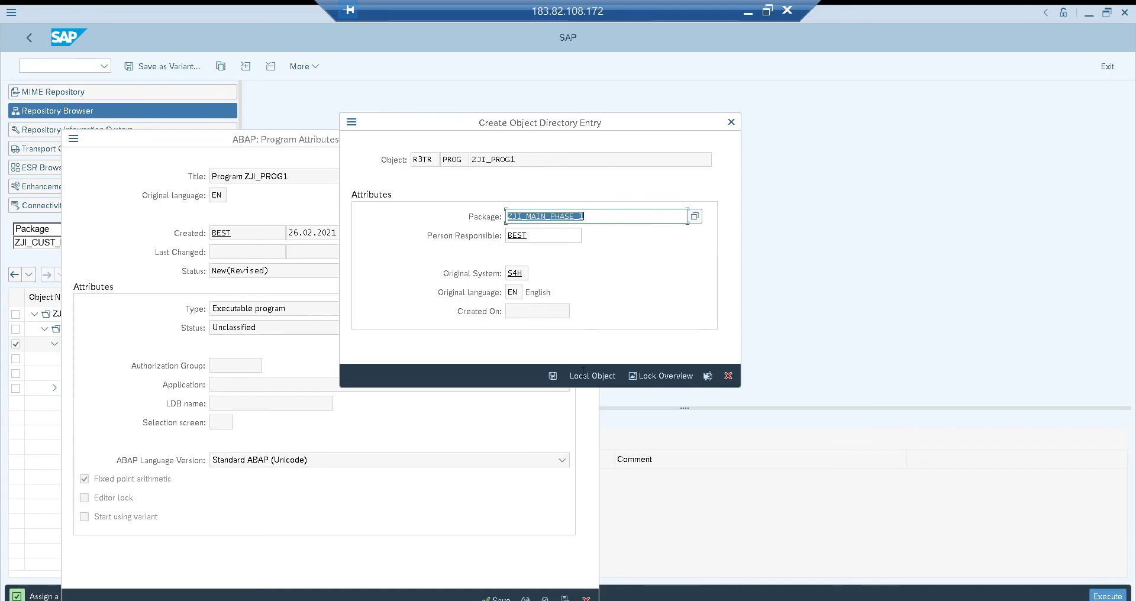
click(553, 377)
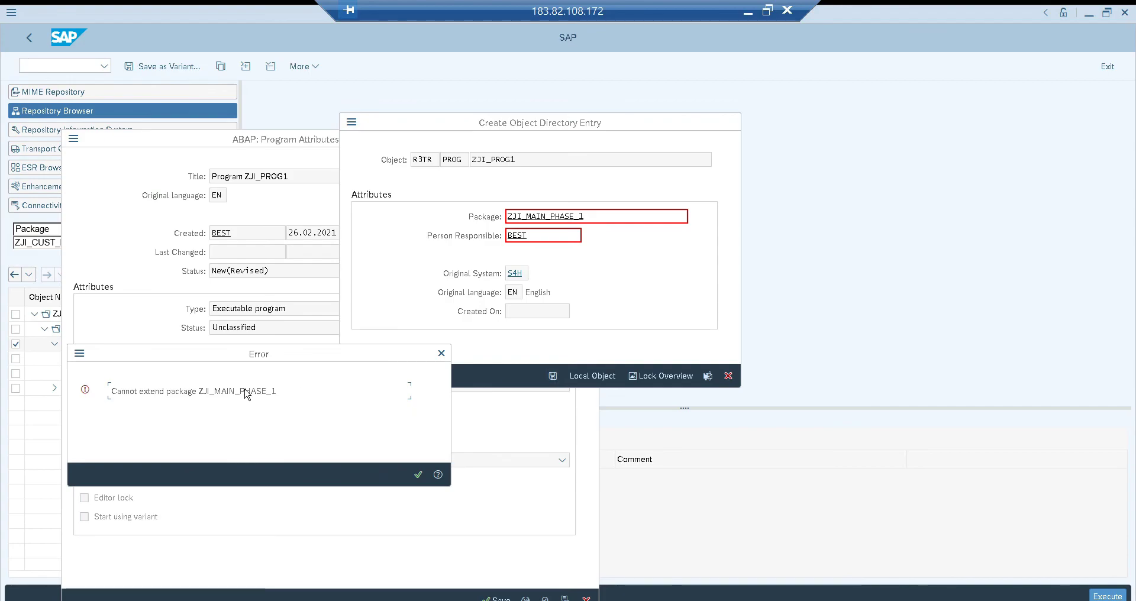
click(418, 475)
Try to assign the program to package ZJI_cust_project instead
double_click(549, 216)
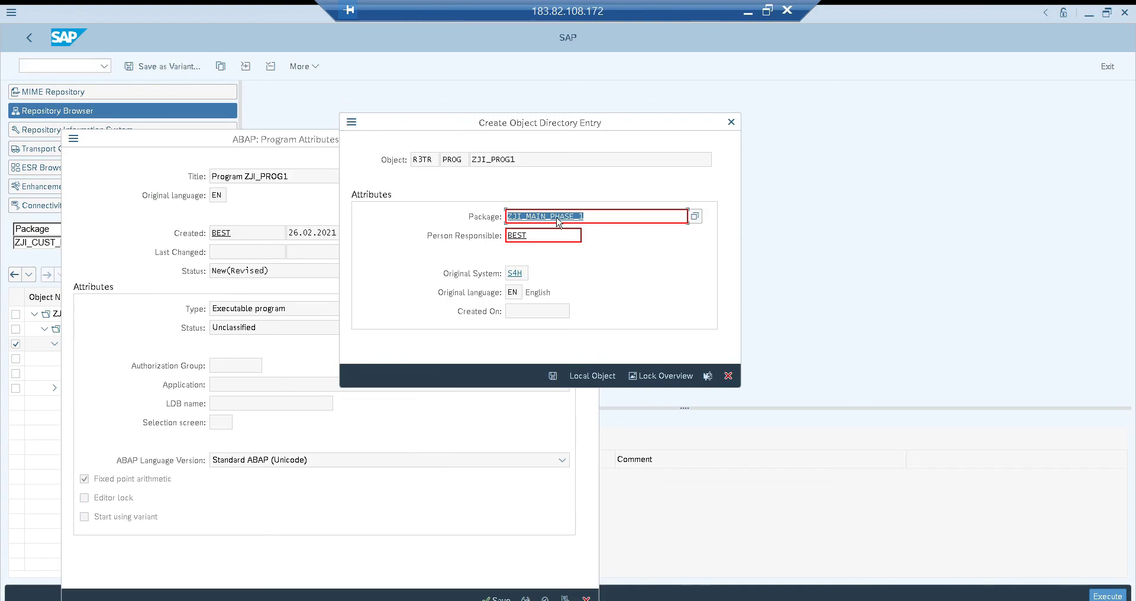
click(547, 216)
key(BackSpace)
key(BackSpace)
key(BackSpace)
key(BackSpace)
key(shift+End)
key(Delete)
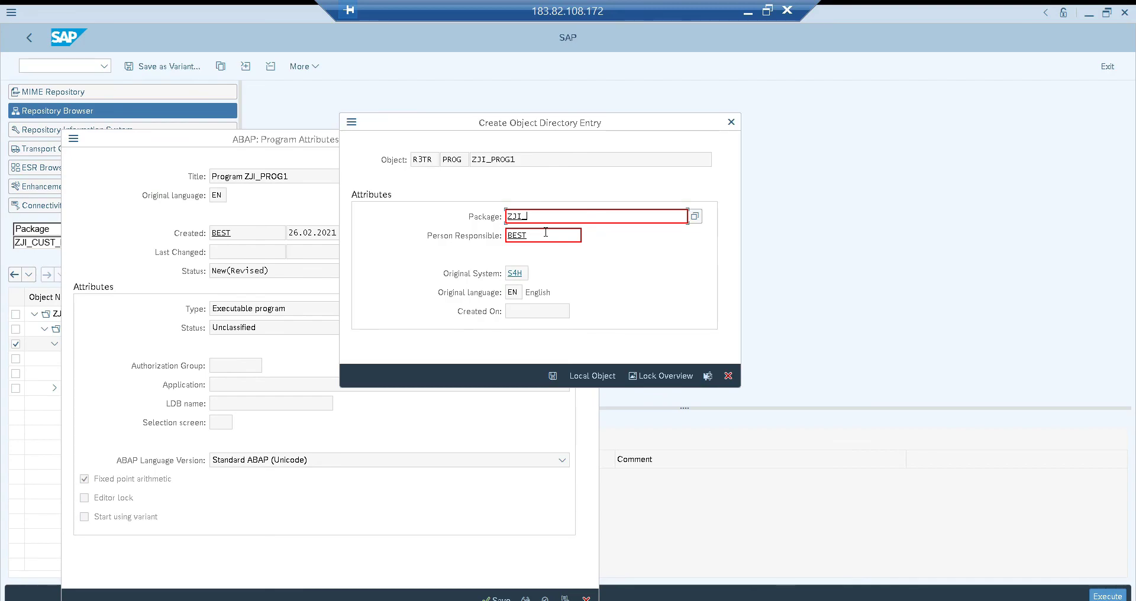
text(cust_project)
key(Return)
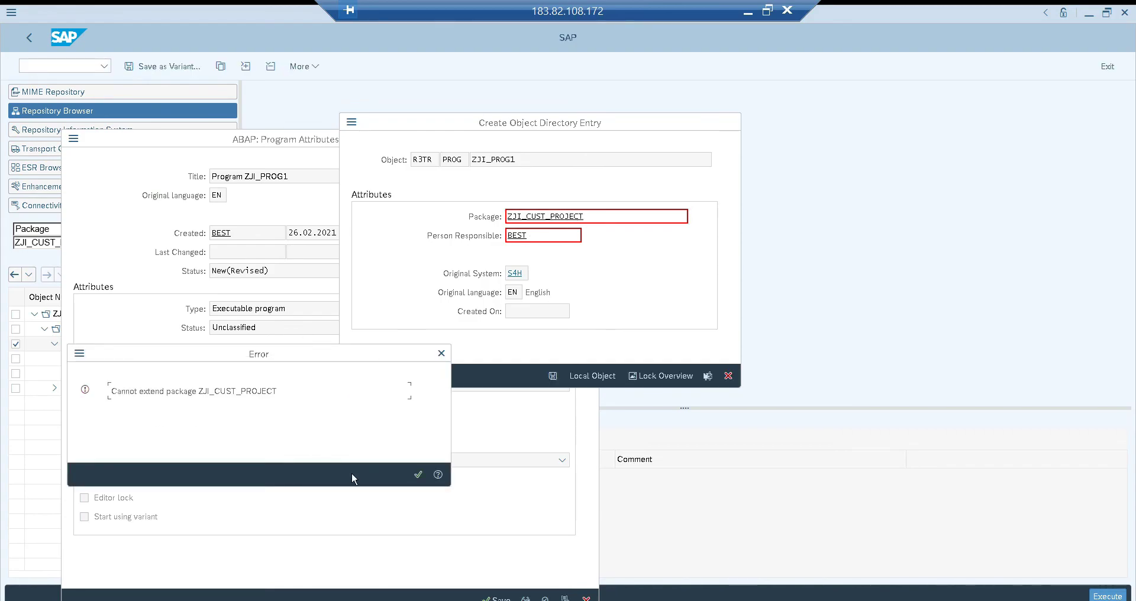
click(417, 477)
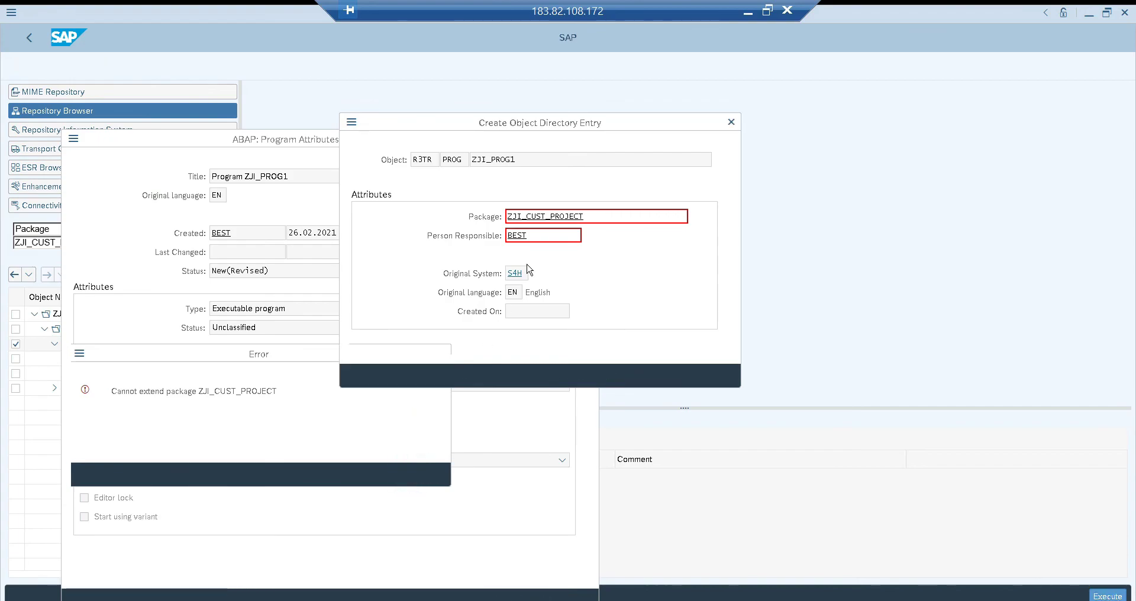
Find packages matching ZJI_fi_*, assign the program to ZJI_FI_OBJECTS and save it under the transport request TR for Custom Project
click(526, 216)
key(shift+End)
key(BackSpace)
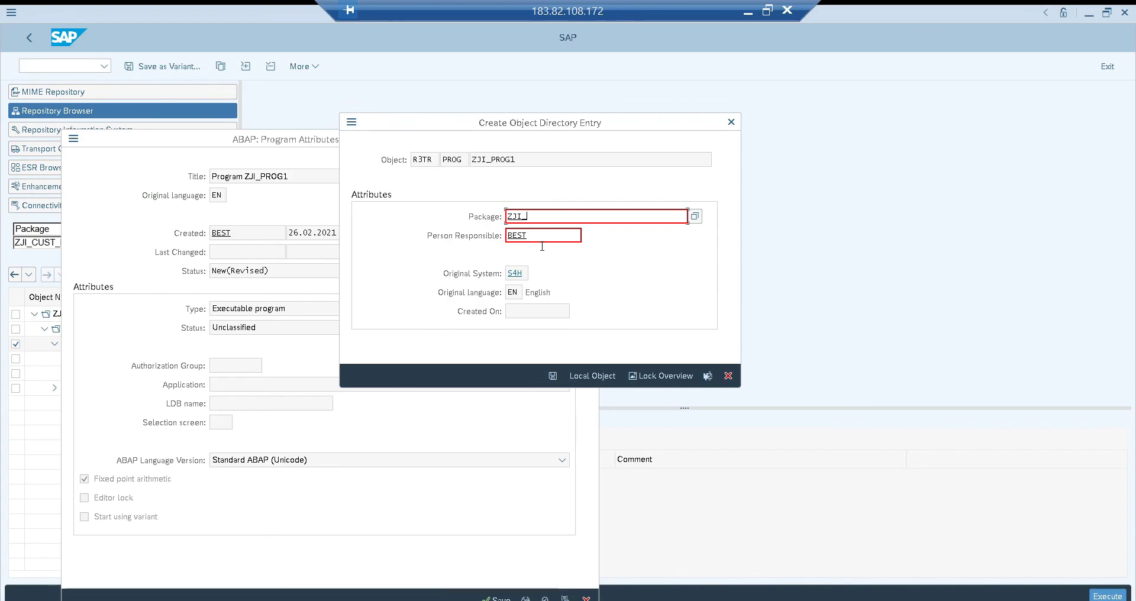
text(fi_*)
key(F4)
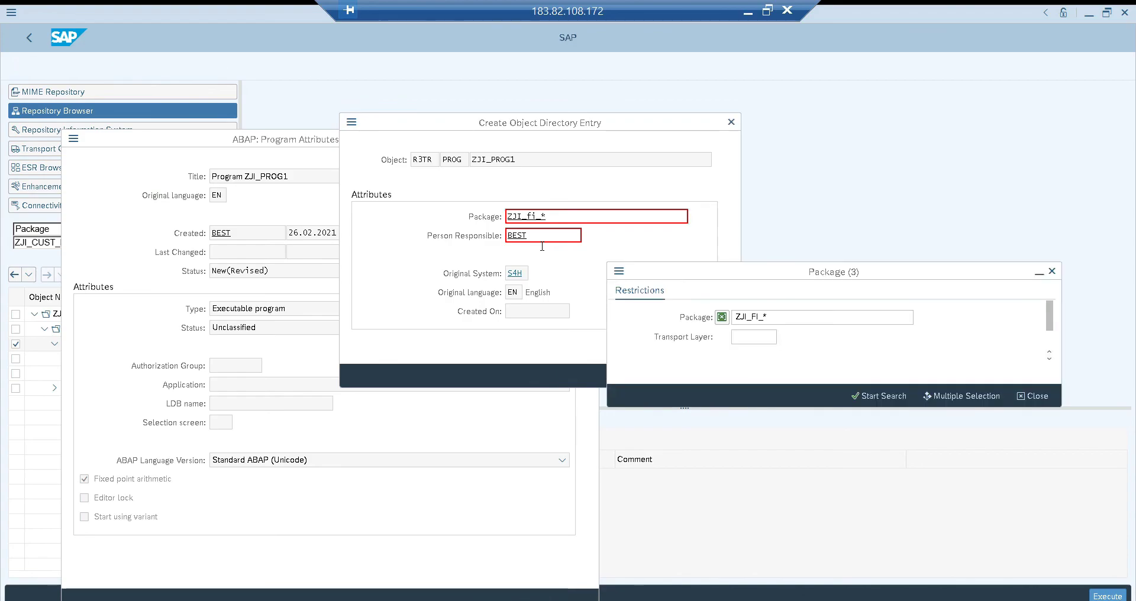
click(870, 395)
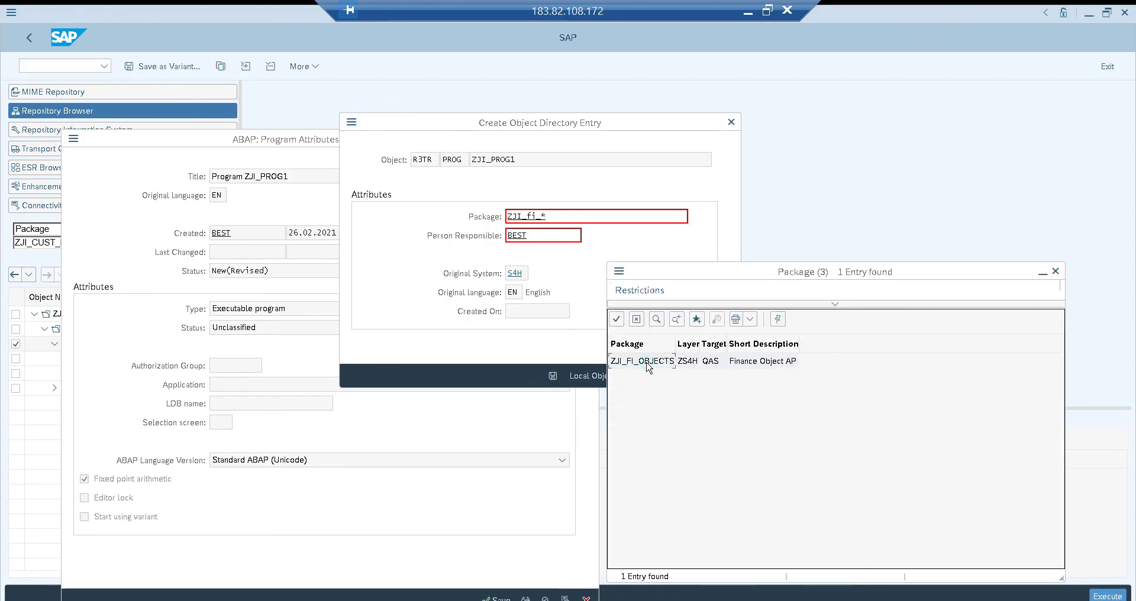
double_click(644, 362)
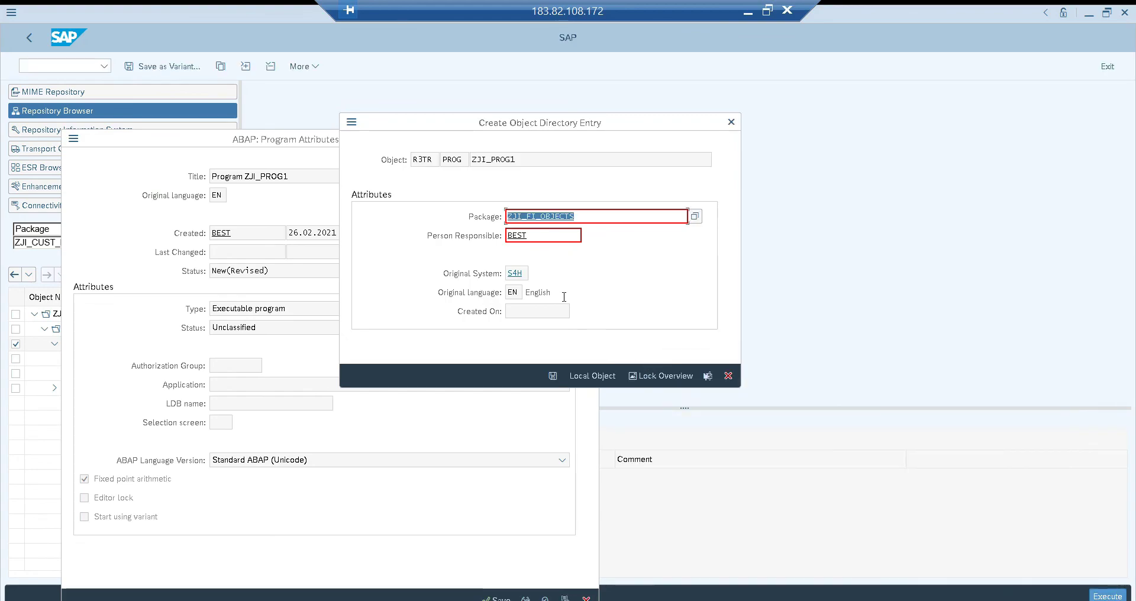
click(553, 376)
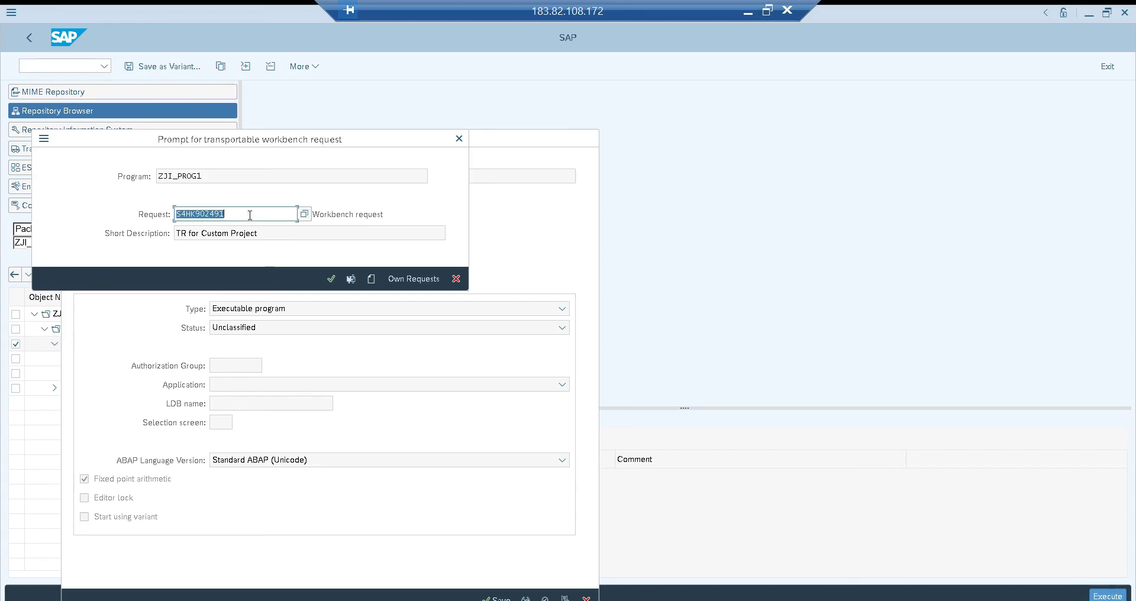
click(332, 279)
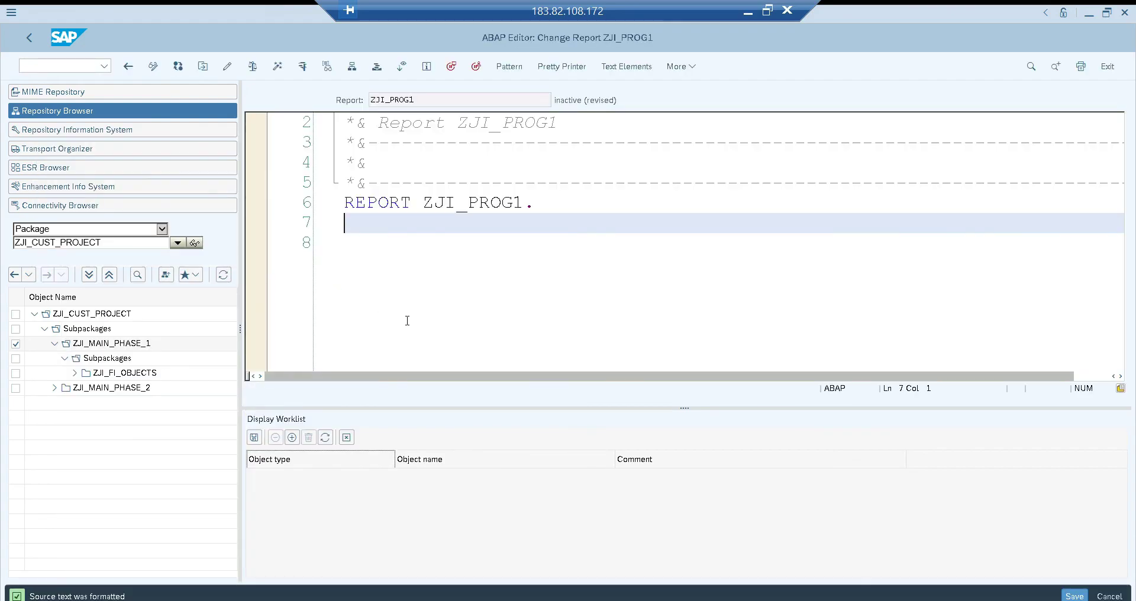
Close the worklist display and expand package ZJI_FI_OBJECTS down to its individual programs
click(346, 437)
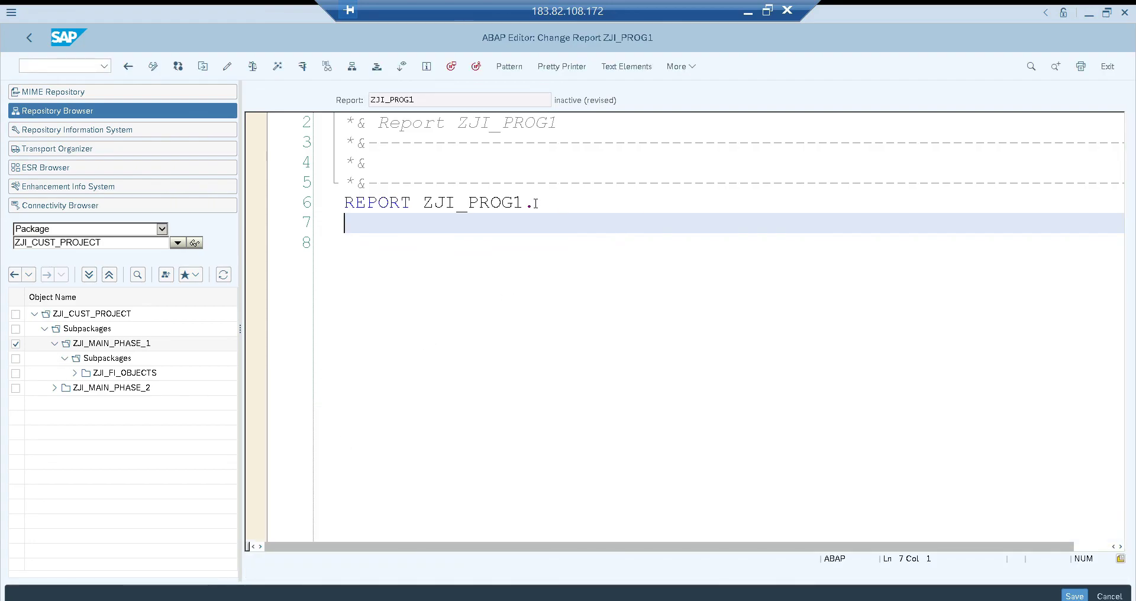
click(75, 374)
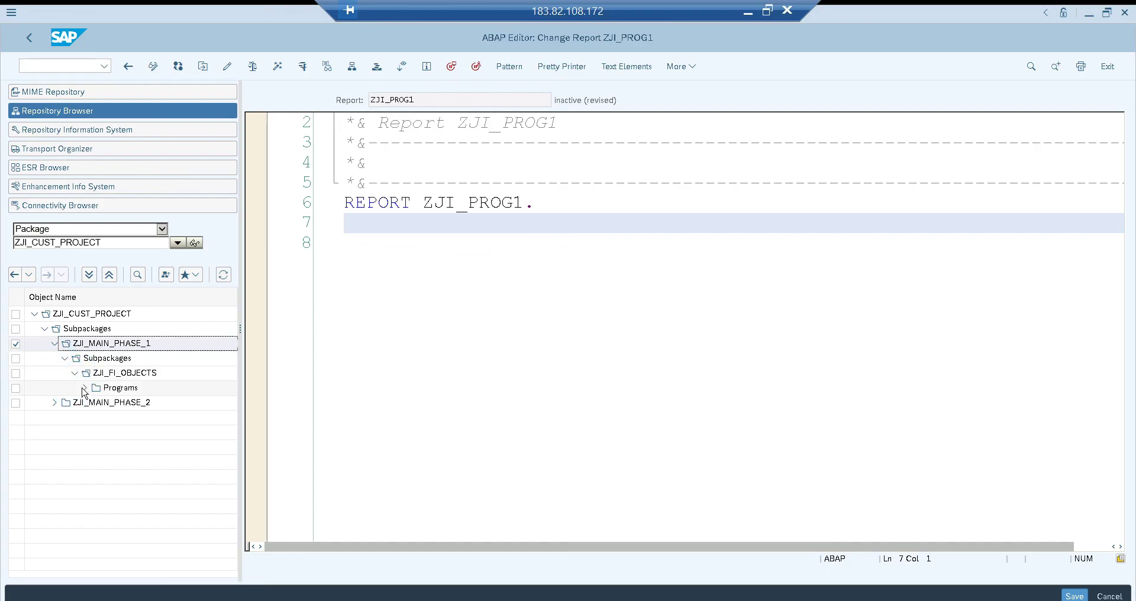
click(84, 389)
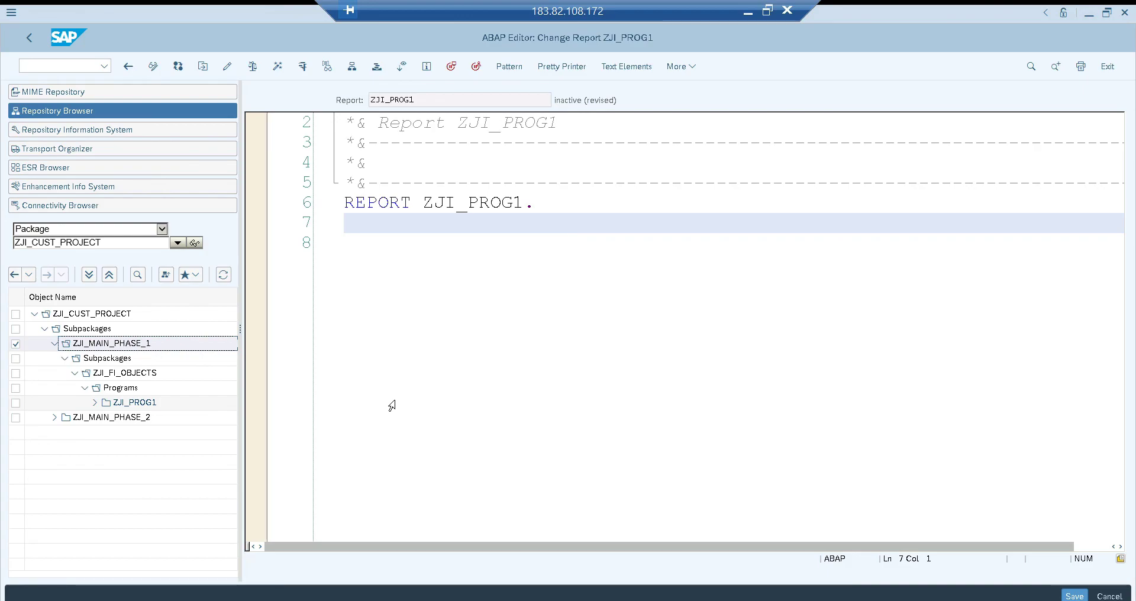
Open transaction SE38 in a new session and start creating program zji_prog2
click(76, 65)
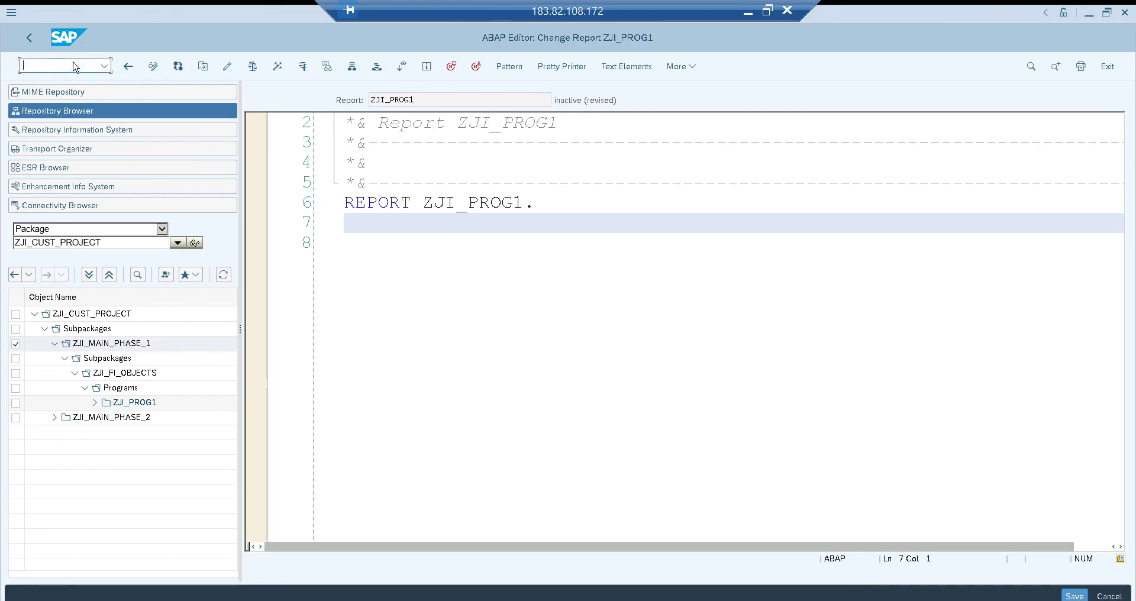
text(/ose38)
key(Return)
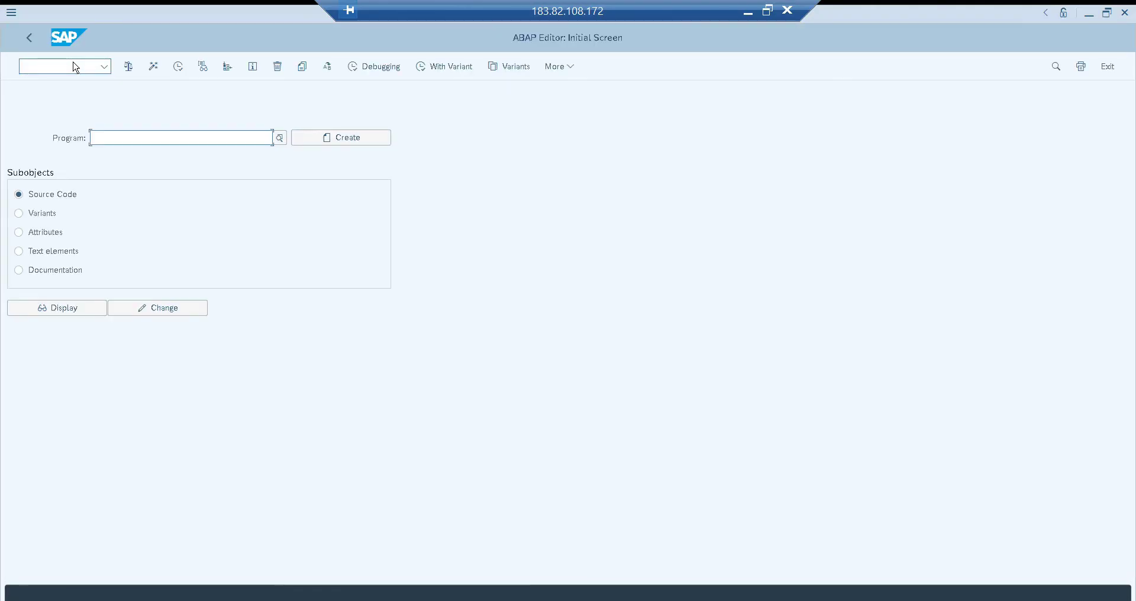
text(zji_p)
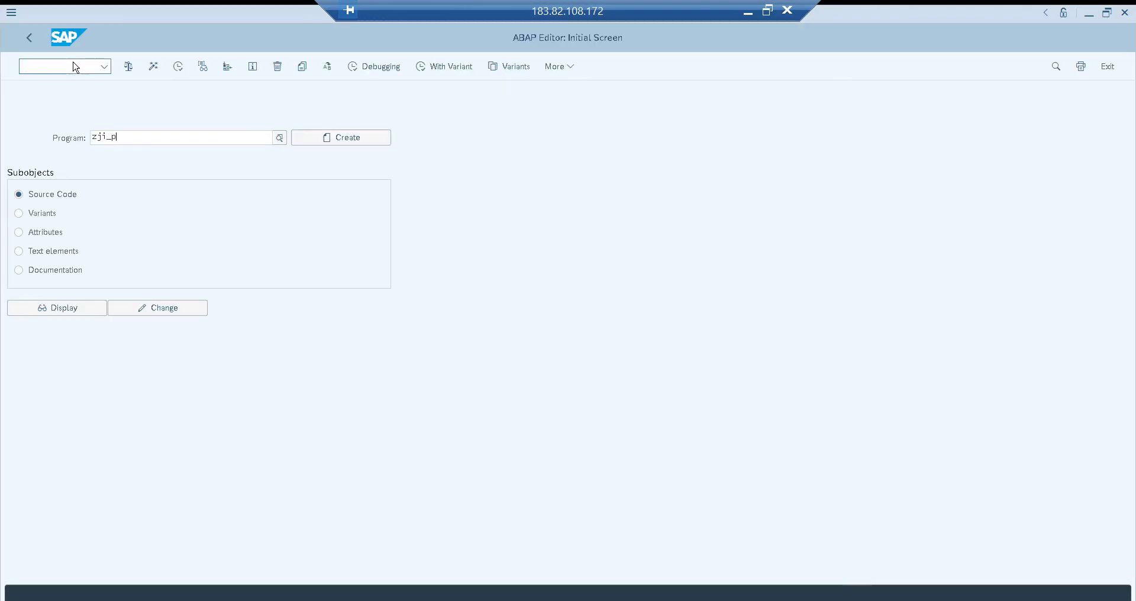
text(rog2)
key(Return)
key(F5)
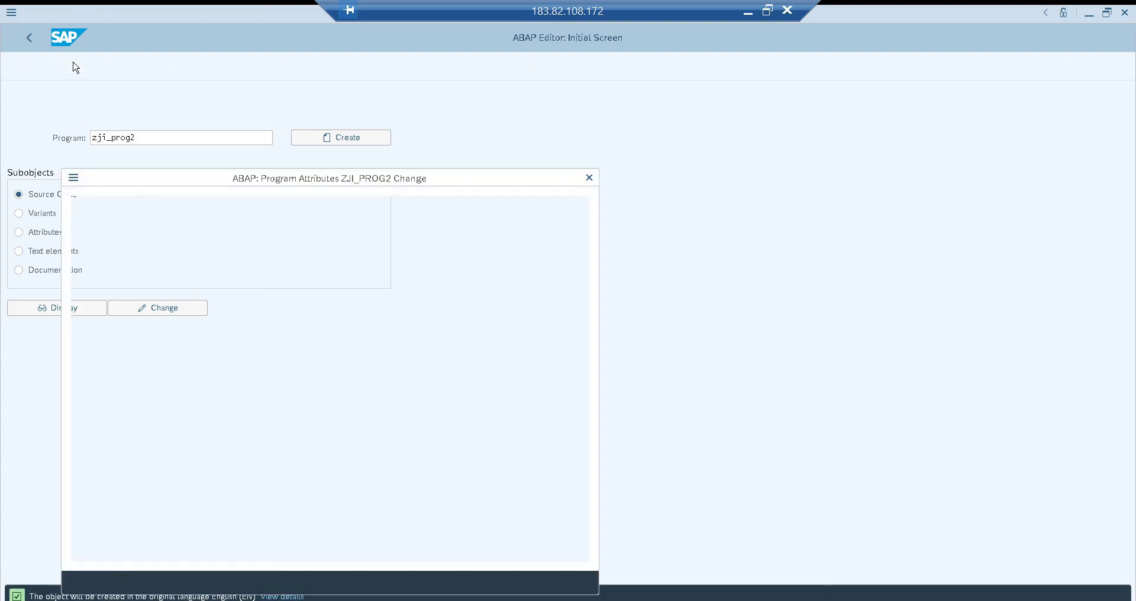
Title the new program Progr2 and set its type to Executable program
text(Progr2)
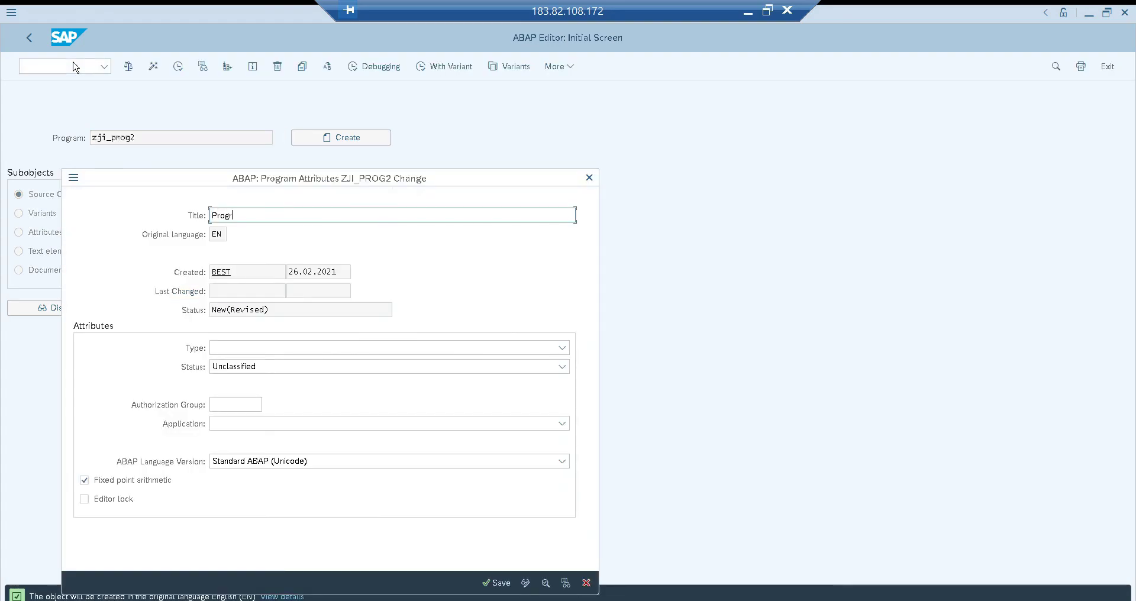
key(Tab)
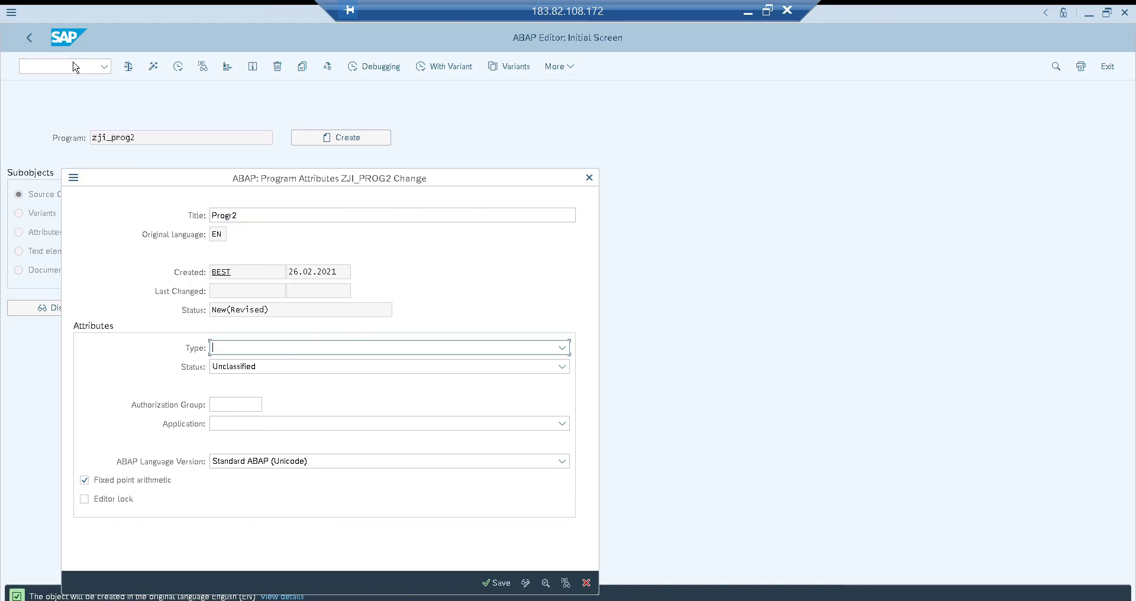
key(F4)
key(Down)
key(Return)
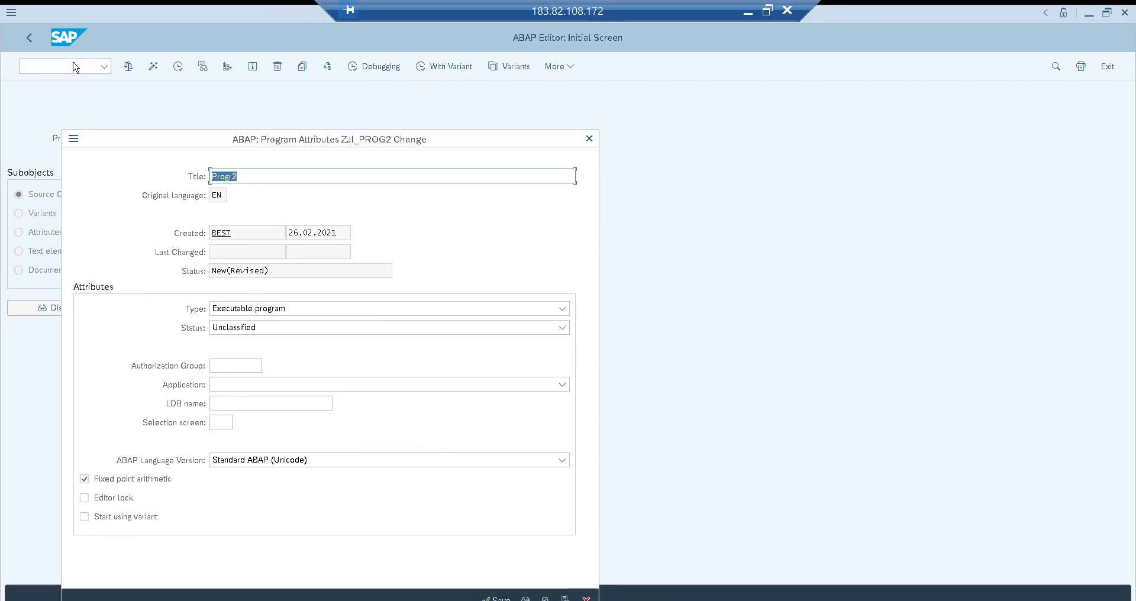
Save the program attributes with package ZJI_FI_OBJECTS and the transport request TR for Custom Project
key(Return)
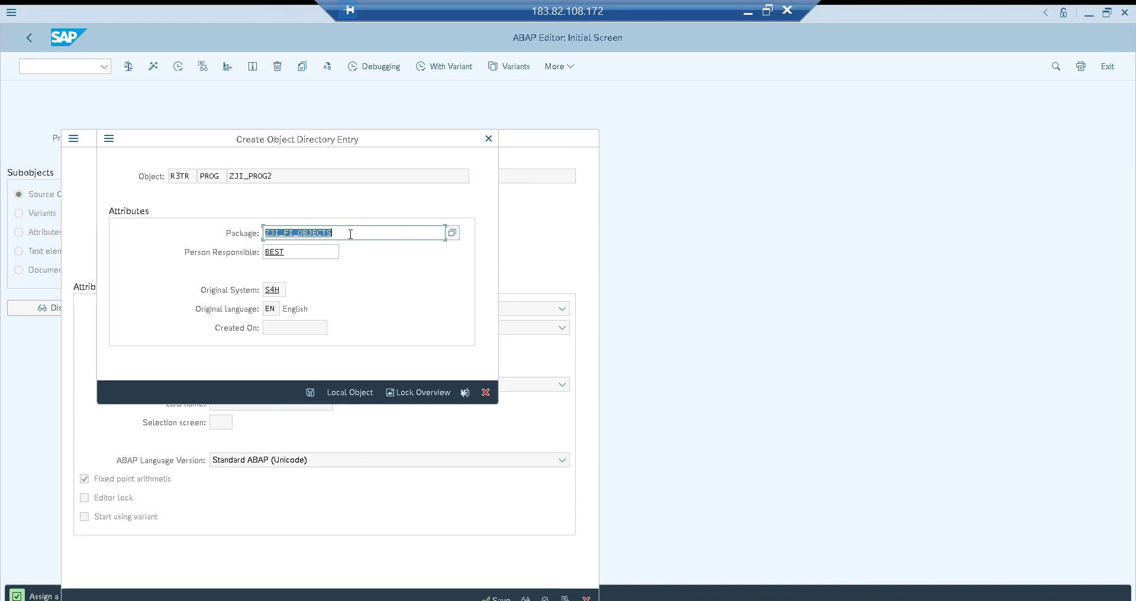
click(310, 393)
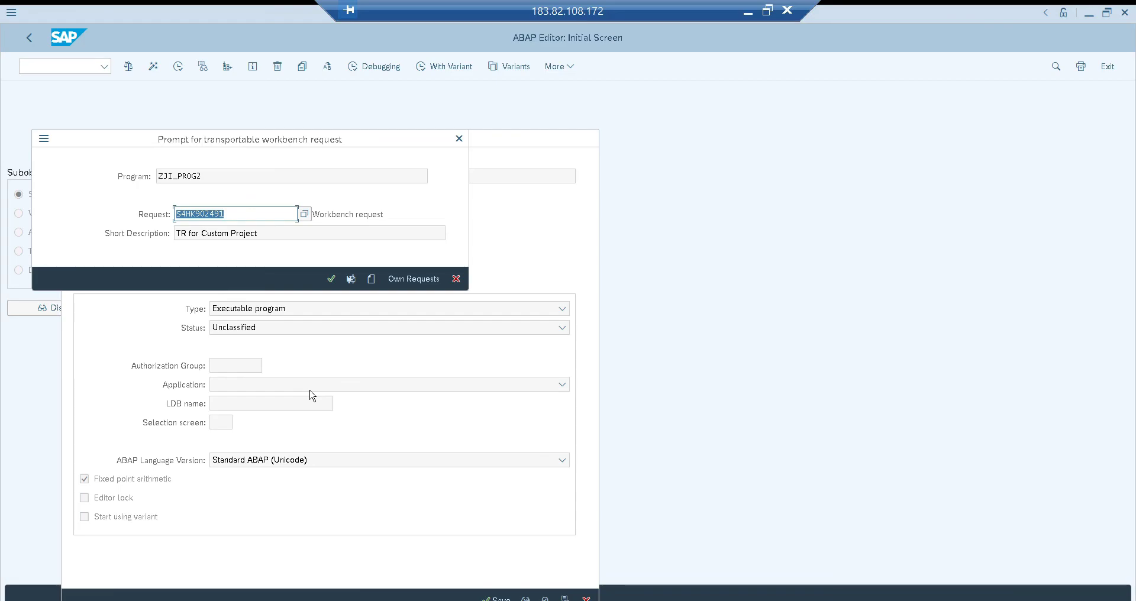
click(328, 279)
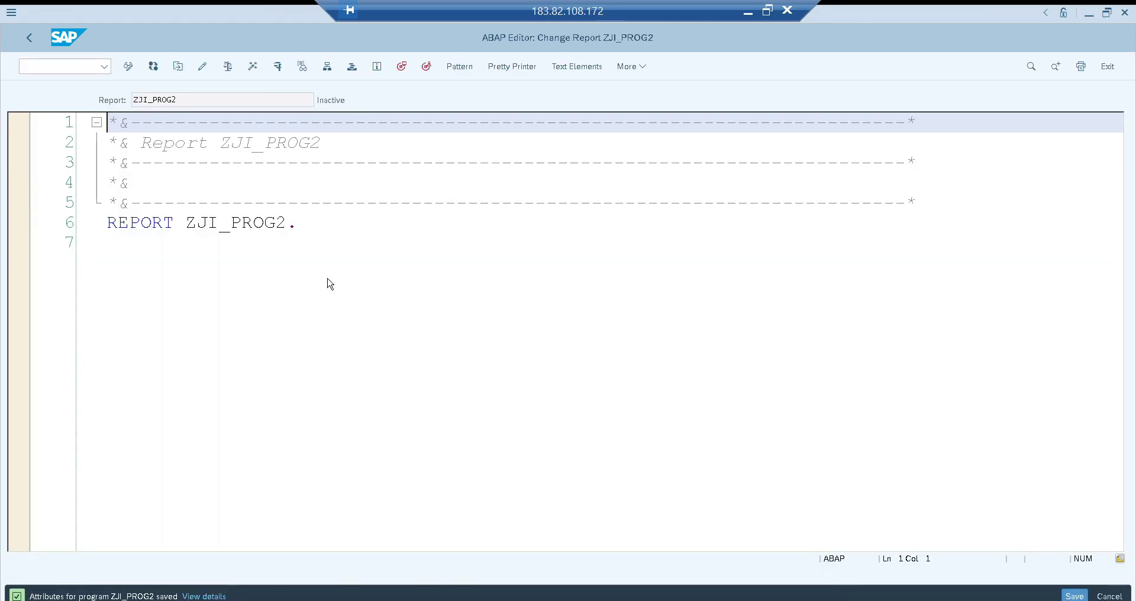
Add the statement "data a type i." below the REPORT line of ZJI_PROG2 and save the program
click(336, 226)
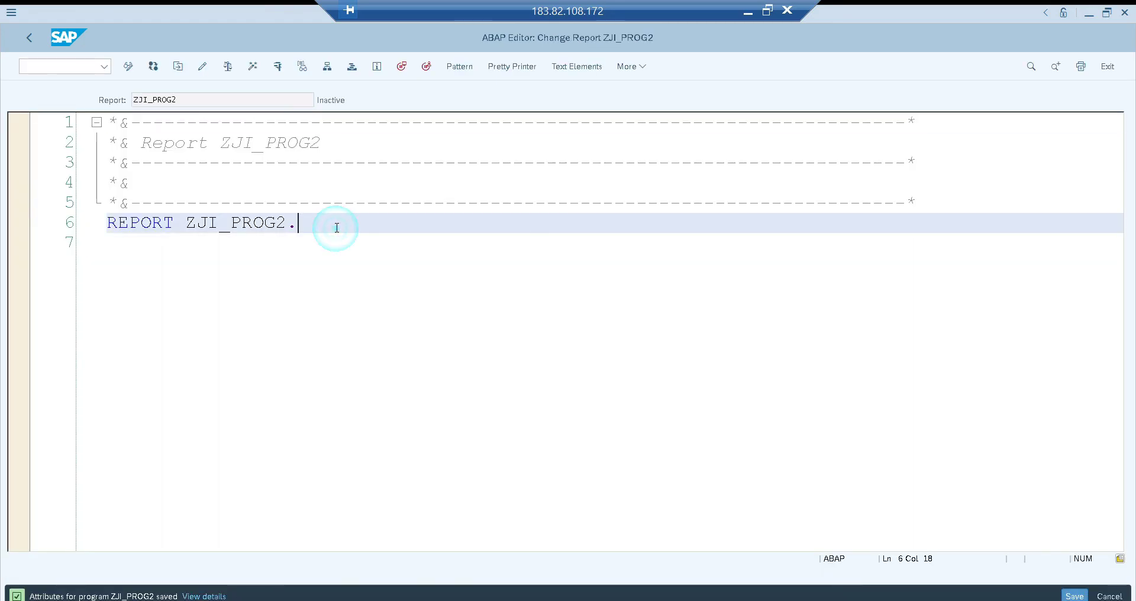
key(Return)
key(Return)
text(data at)
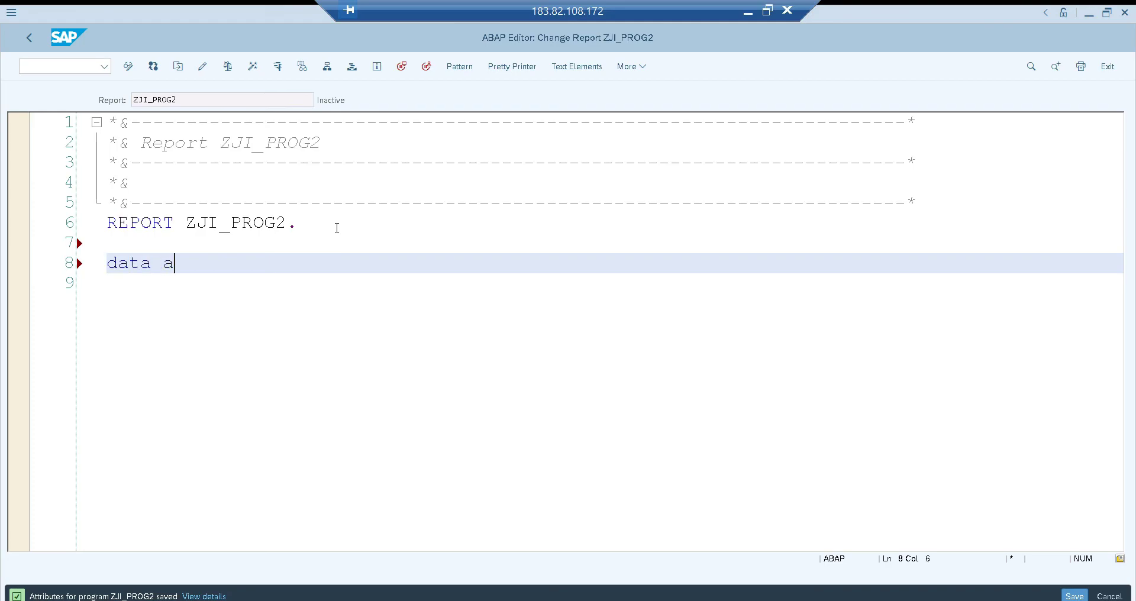
key(BackSpace)
key(BackSpace)
text(type i.)
key(ctrl+s)
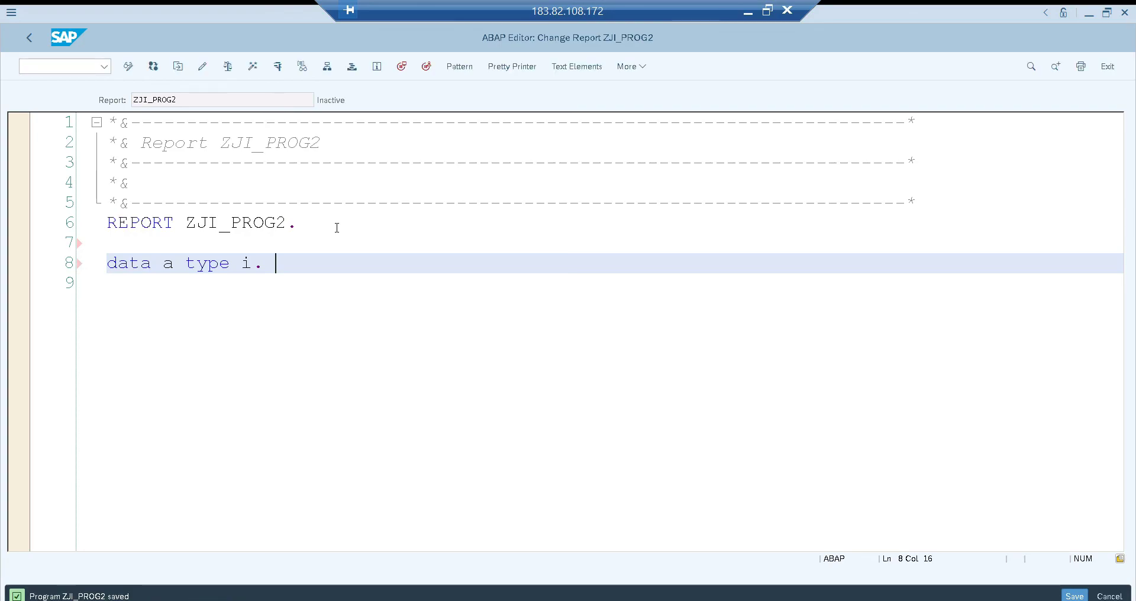